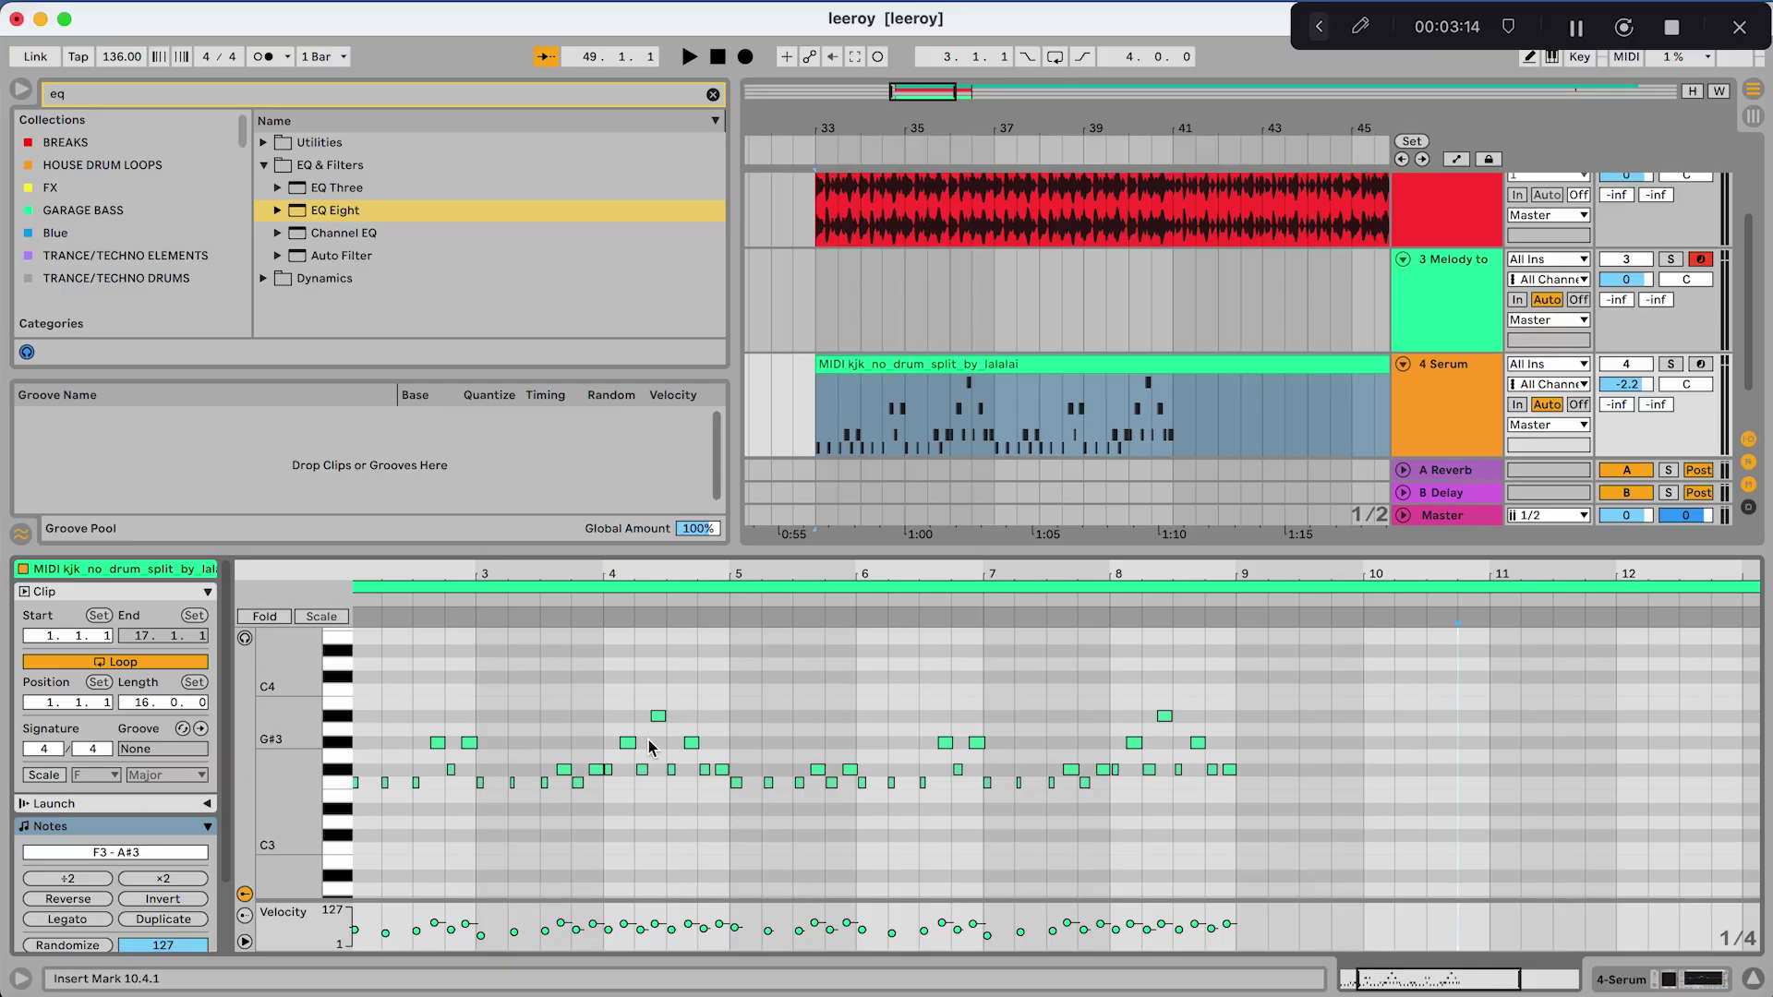
{"action": "scroll", "coordinate": [649, 748], "scroll_direction": "left", "scroll_amount": 1}
{"action": "scroll", "coordinate": [648, 748], "scroll_direction": "down", "scroll_amount": 1}
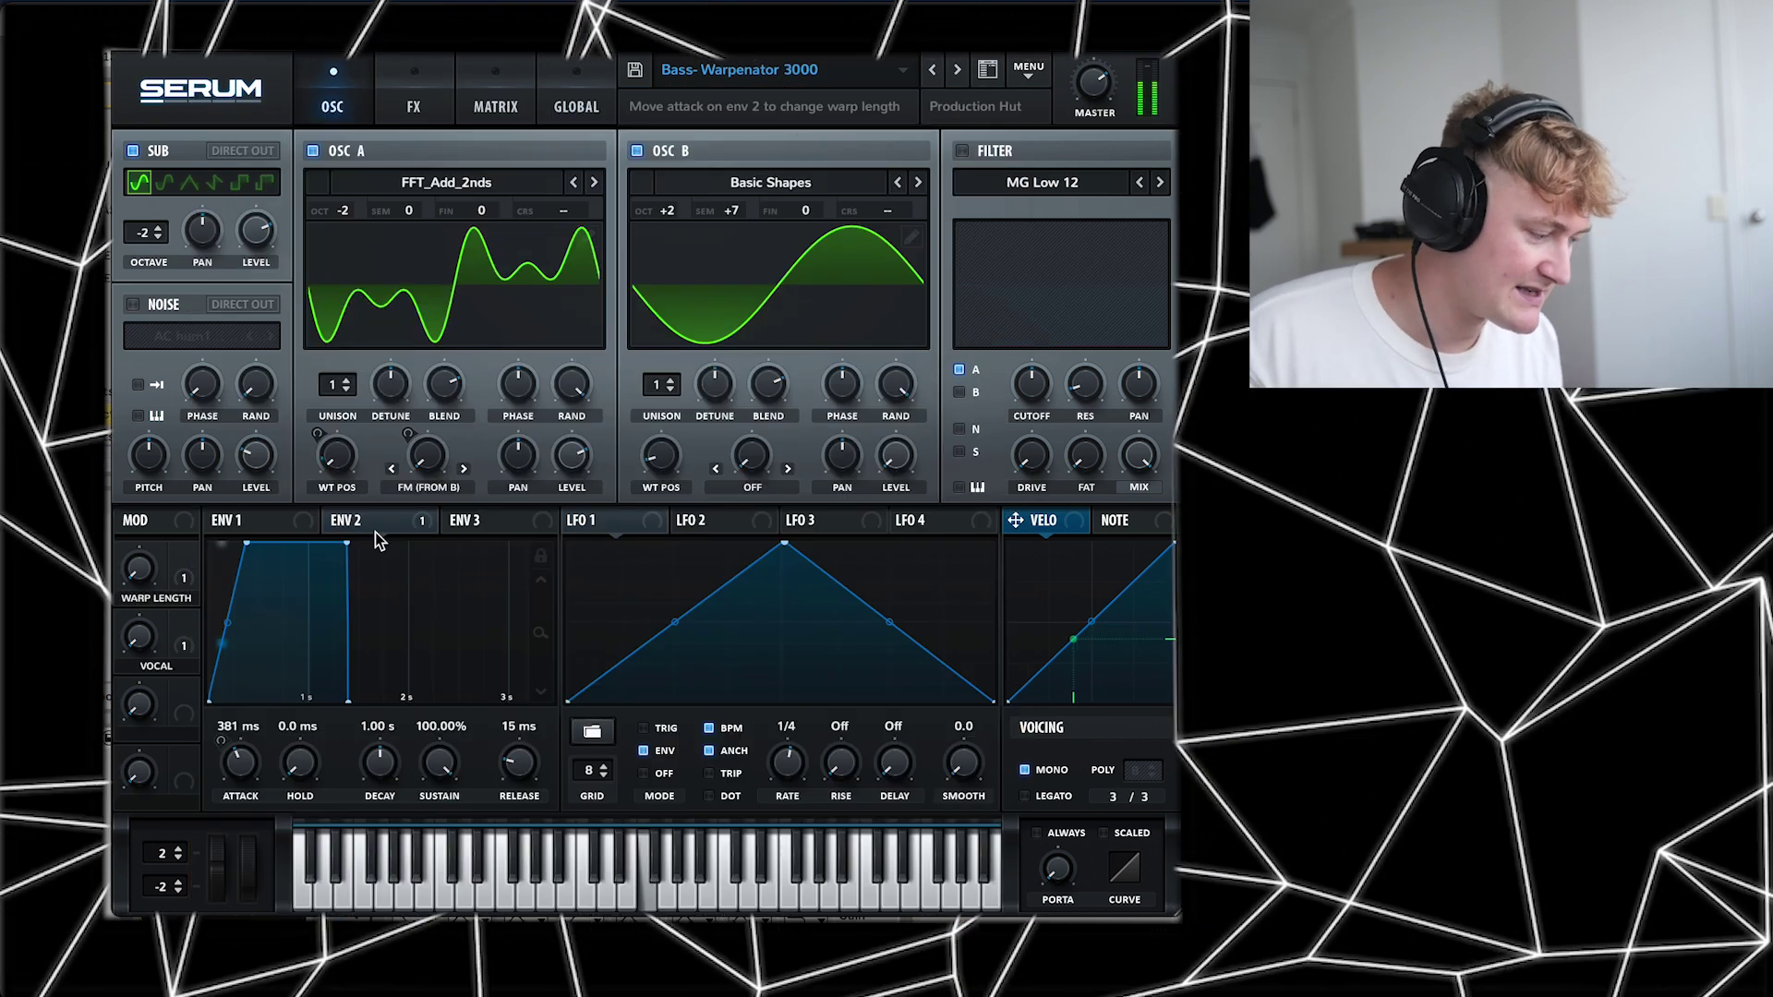
Compare Env 1 and Env 2 in the Bass-Warpenator 3000 preset, setting Env 2's attack to 463 ms and bending its attack curve
{"action": "left_click", "coordinate": [384, 516]}
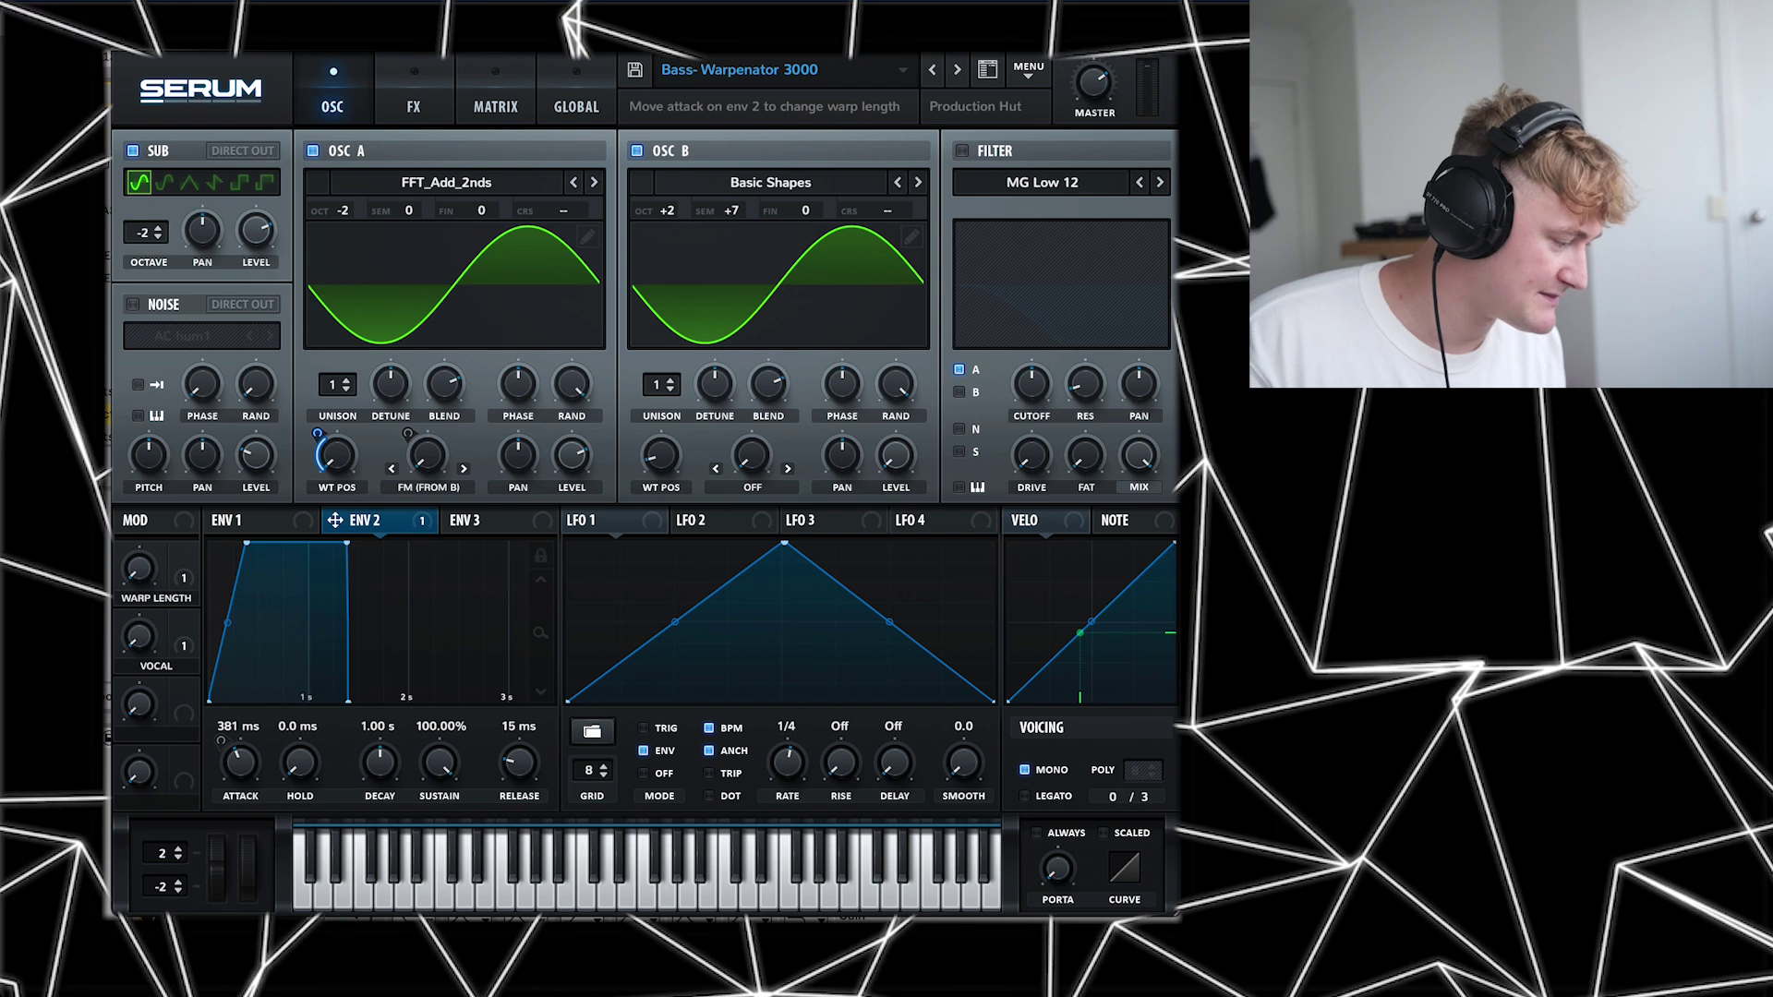
{"action": "left_click", "coordinate": [262, 519]}
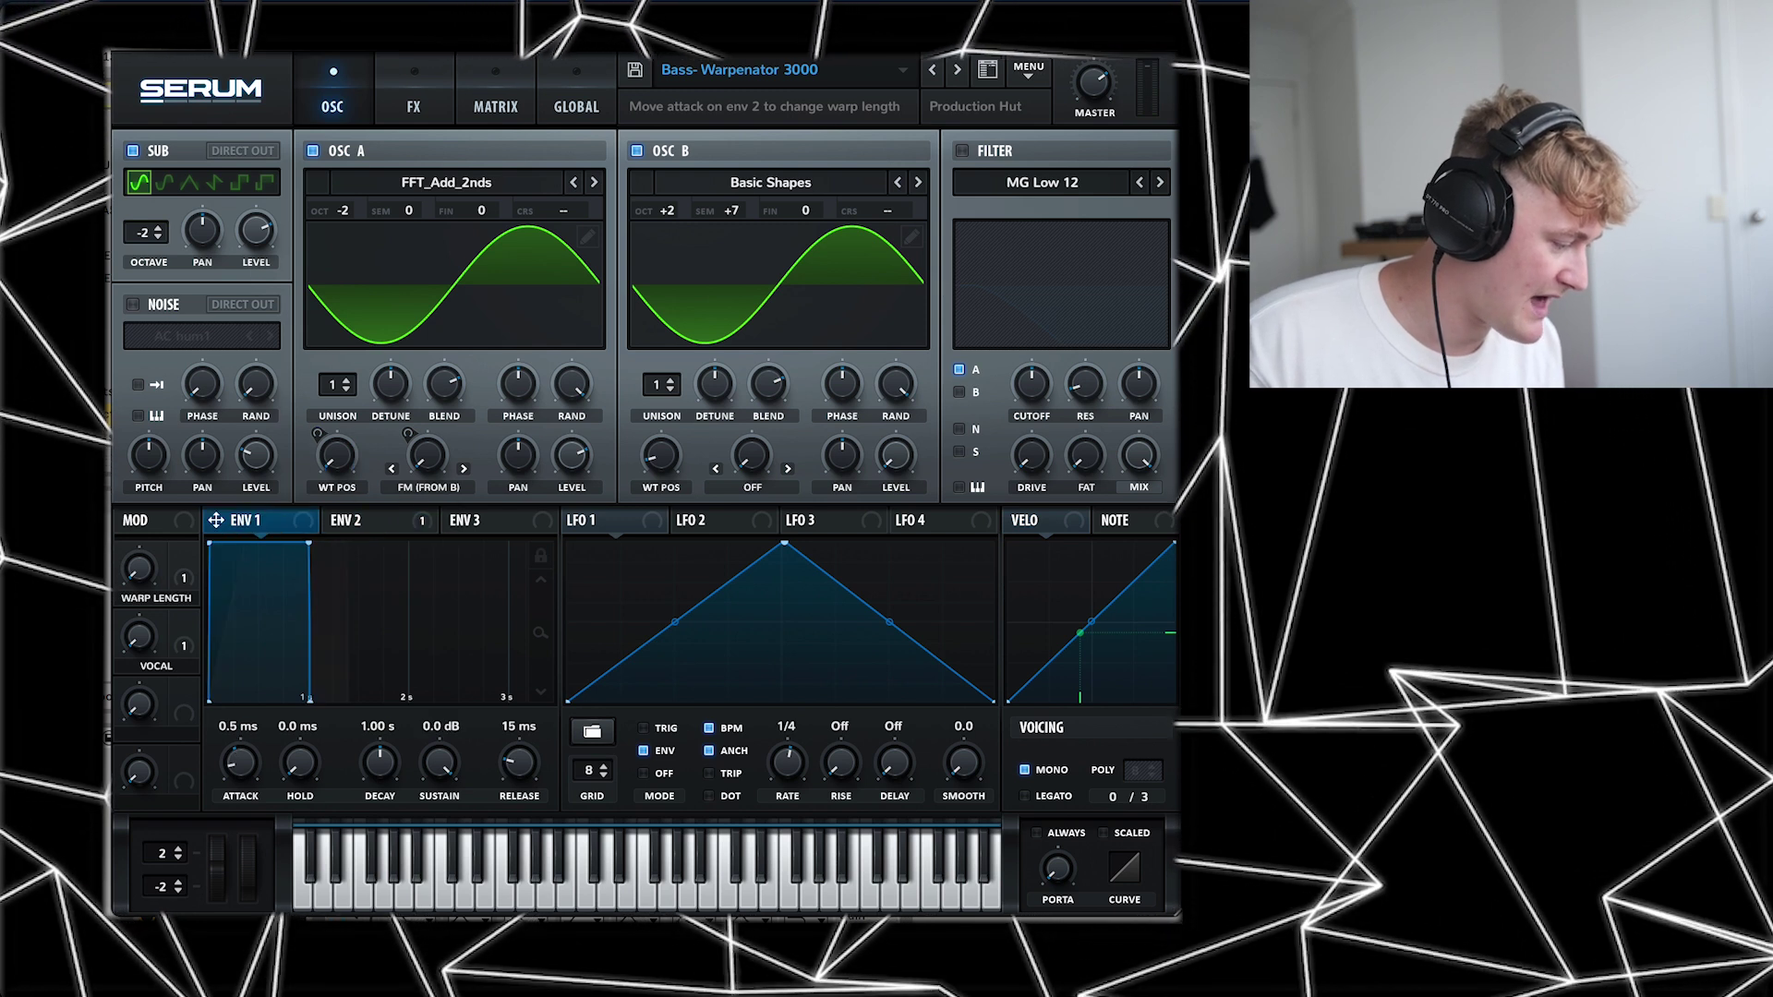
{"action": "mouse_move", "coordinate": [239, 762]}
{"action": "left_mouse_down"}
{"action": "mouse_move", "coordinate": [239, 739]}
{"action": "mouse_move", "coordinate": [239, 758]}
{"action": "left_mouse_up"}
{"action": "left_click", "coordinate": [378, 520]}
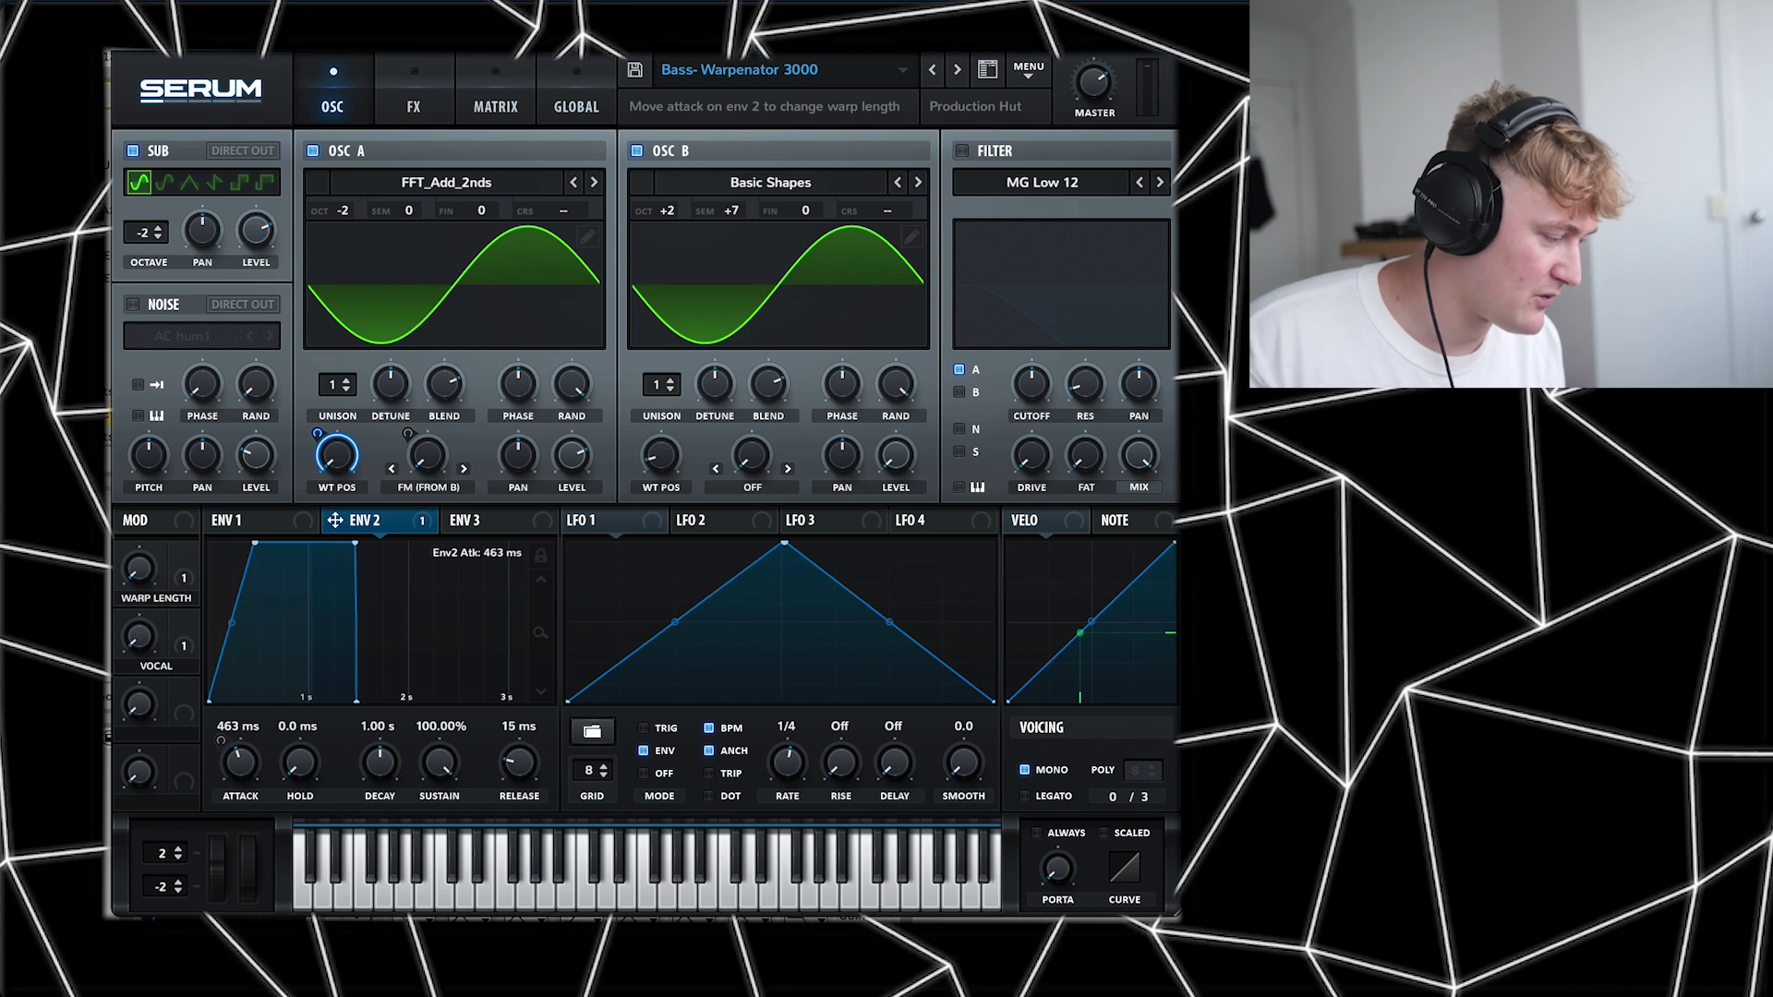
{"action": "left_click_drag", "start_coordinate": [232, 621], "coordinate": [232, 573]}
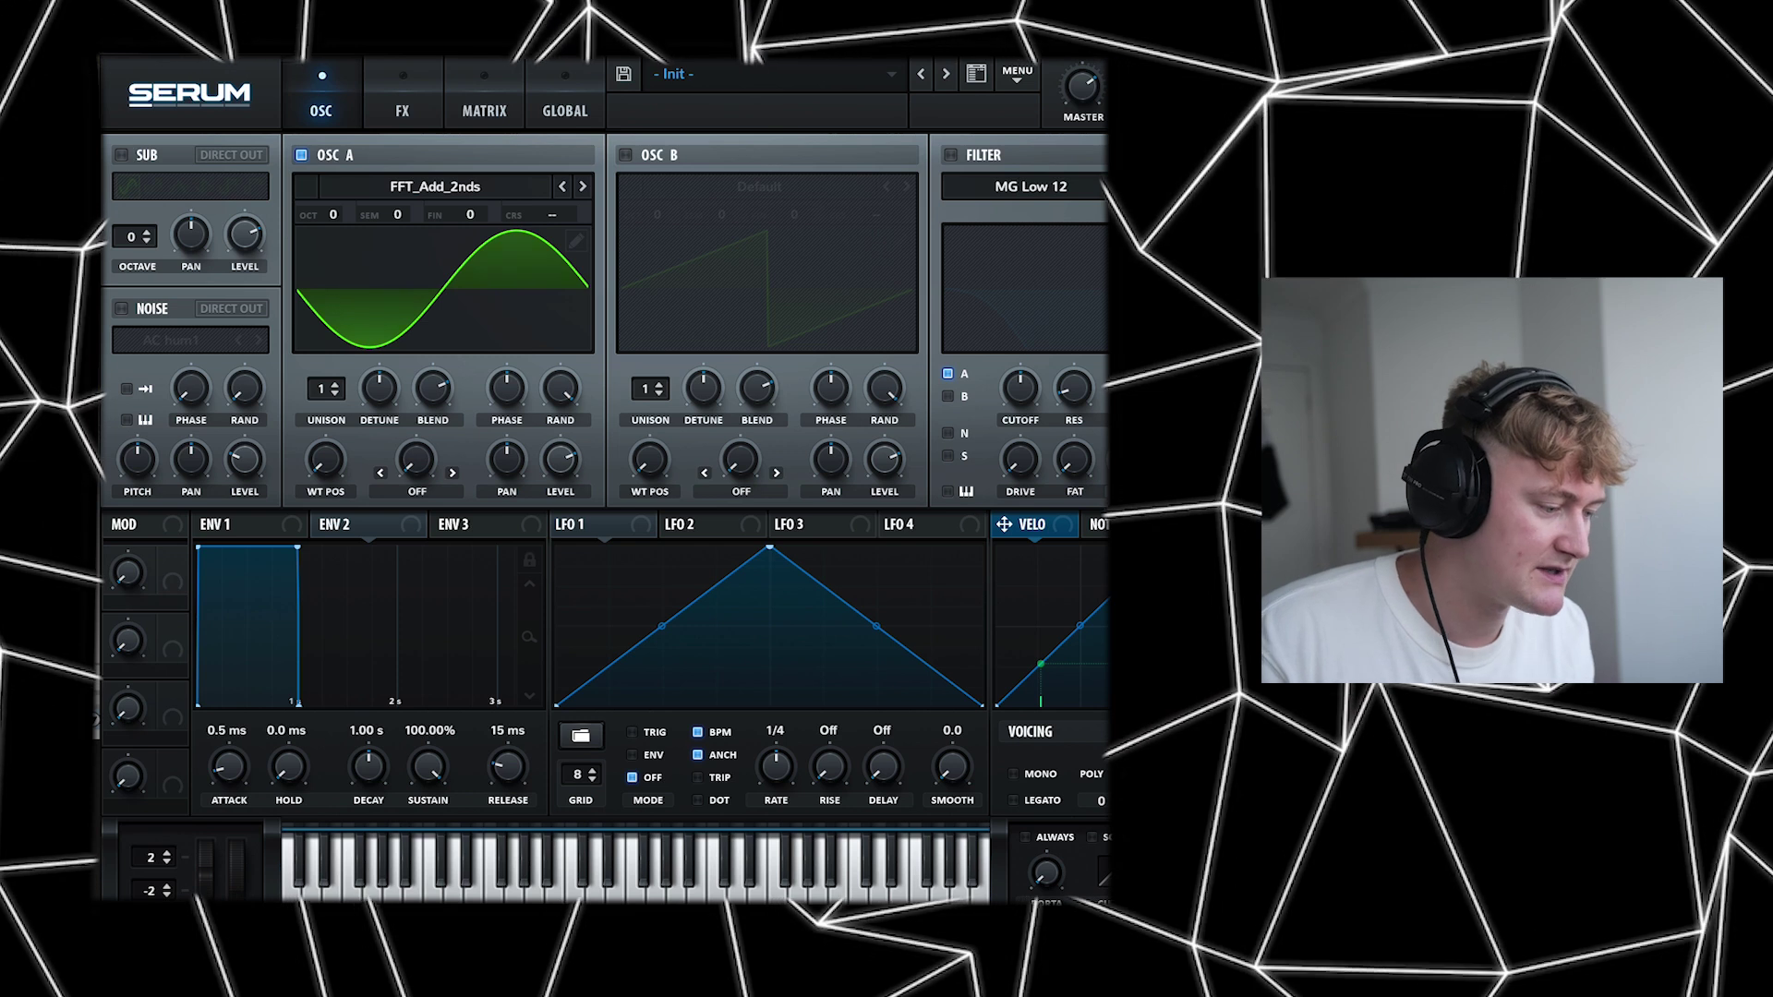
Initialize the preset and load the FFT_Add_2nds digital wavetable into oscillator A
{"action": "left_click", "coordinate": [1016, 76]}
{"action": "left_click", "coordinate": [1052, 329]}
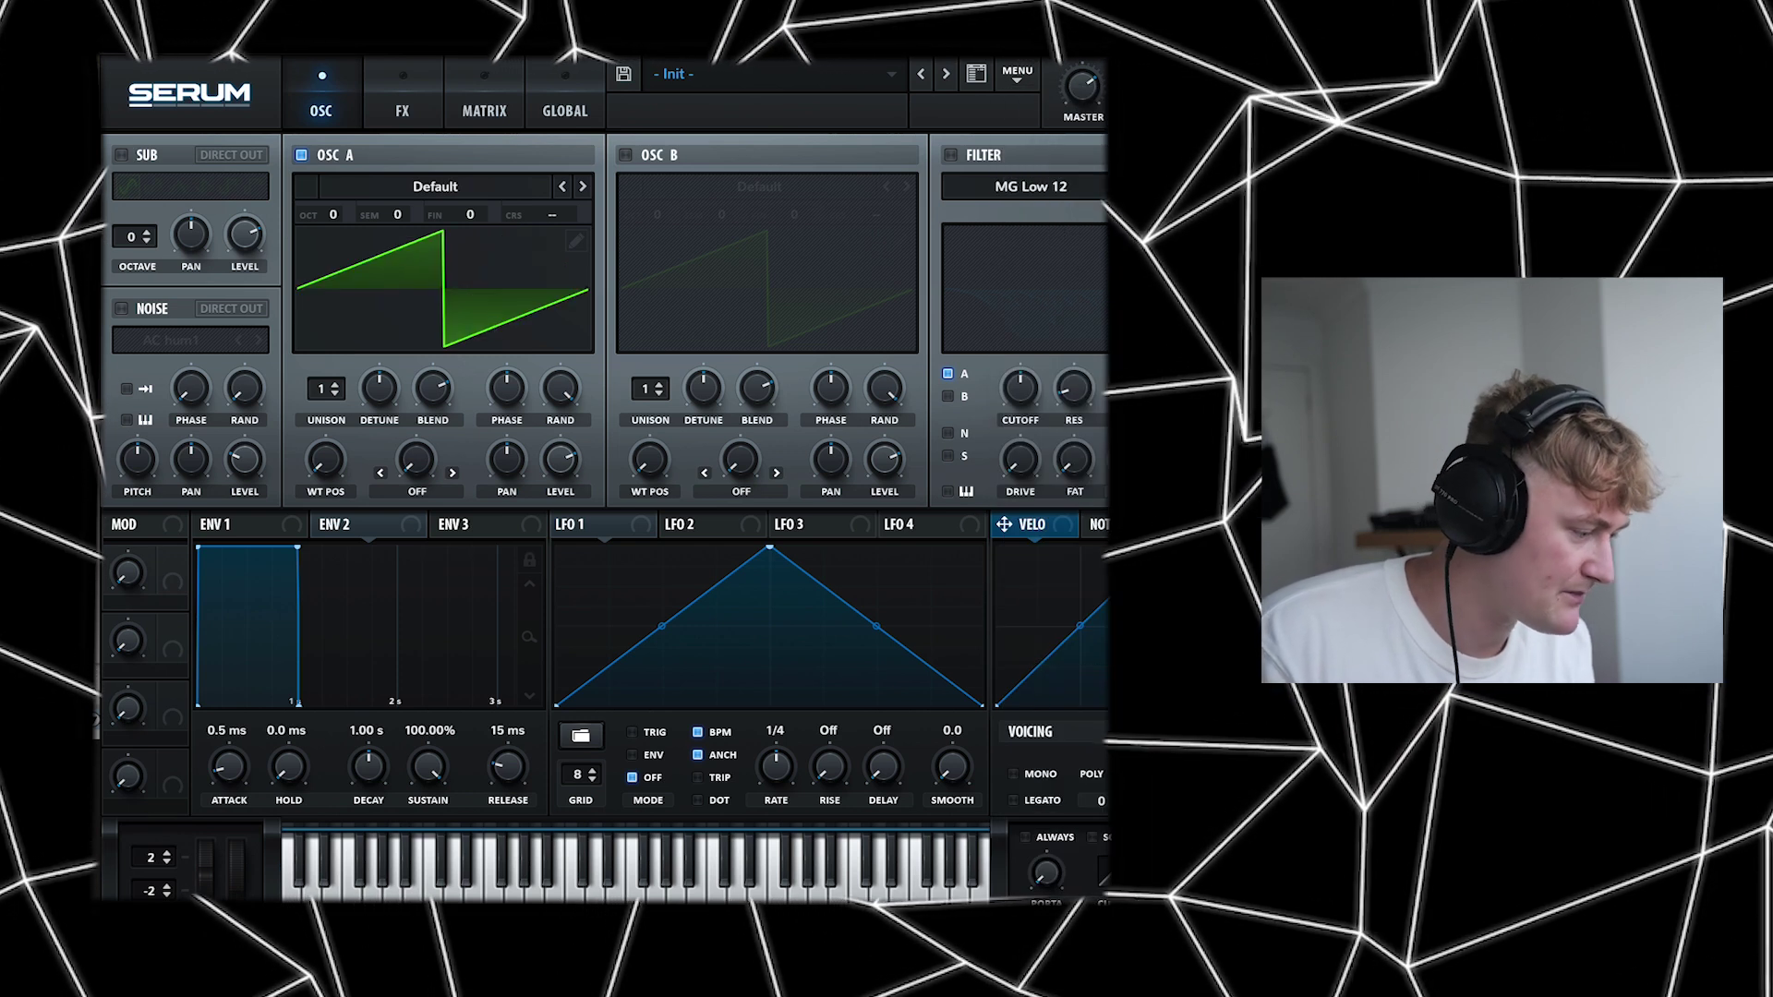
{"action": "left_click", "coordinate": [435, 187]}
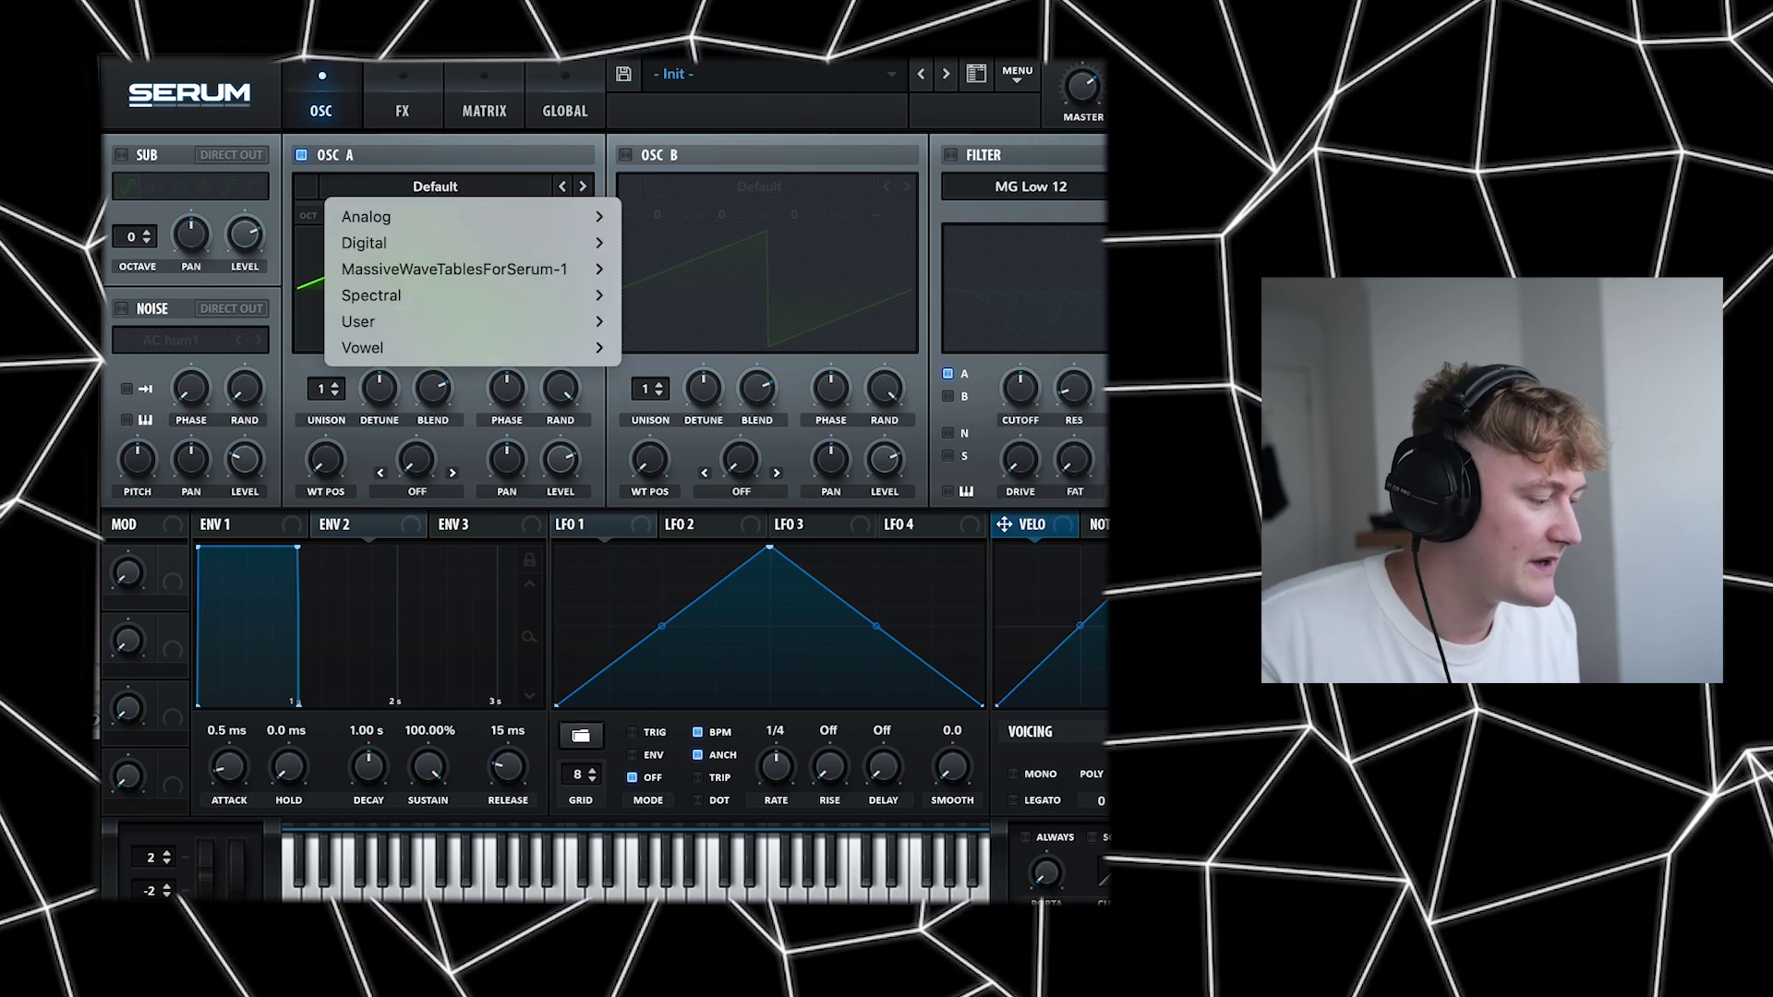
{"action": "mouse_move", "coordinate": [443, 242]}
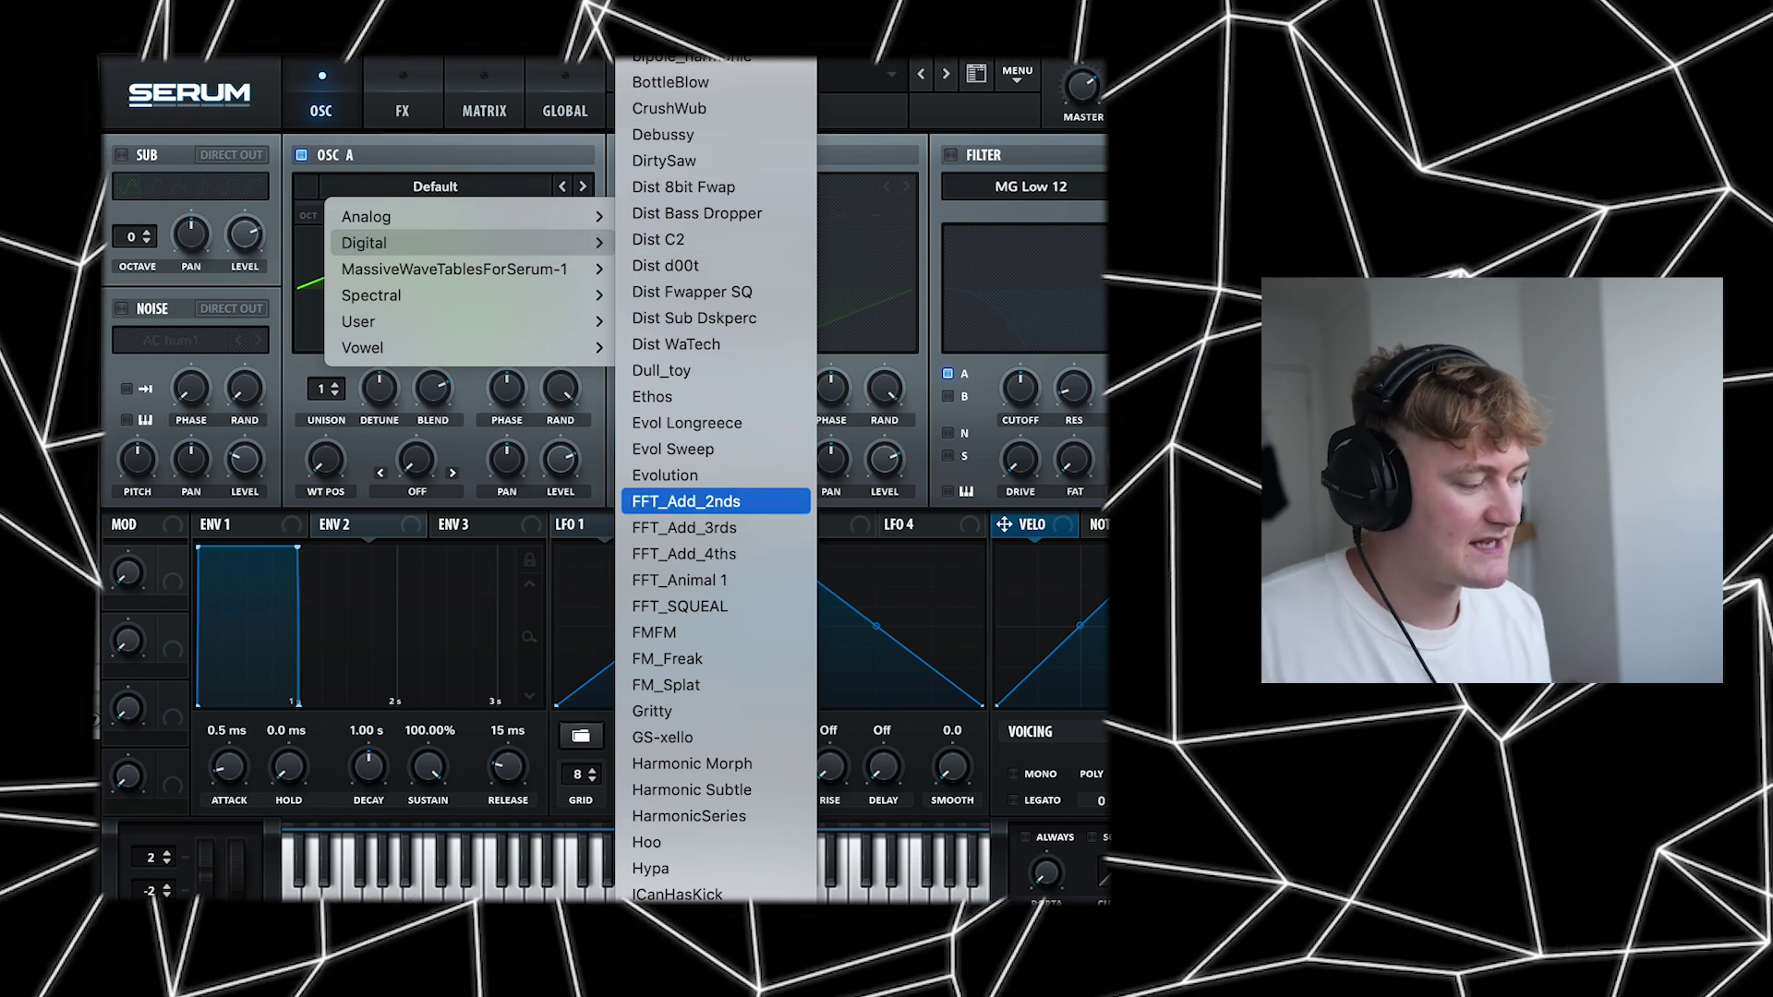
{"action": "left_click", "coordinate": [730, 501]}
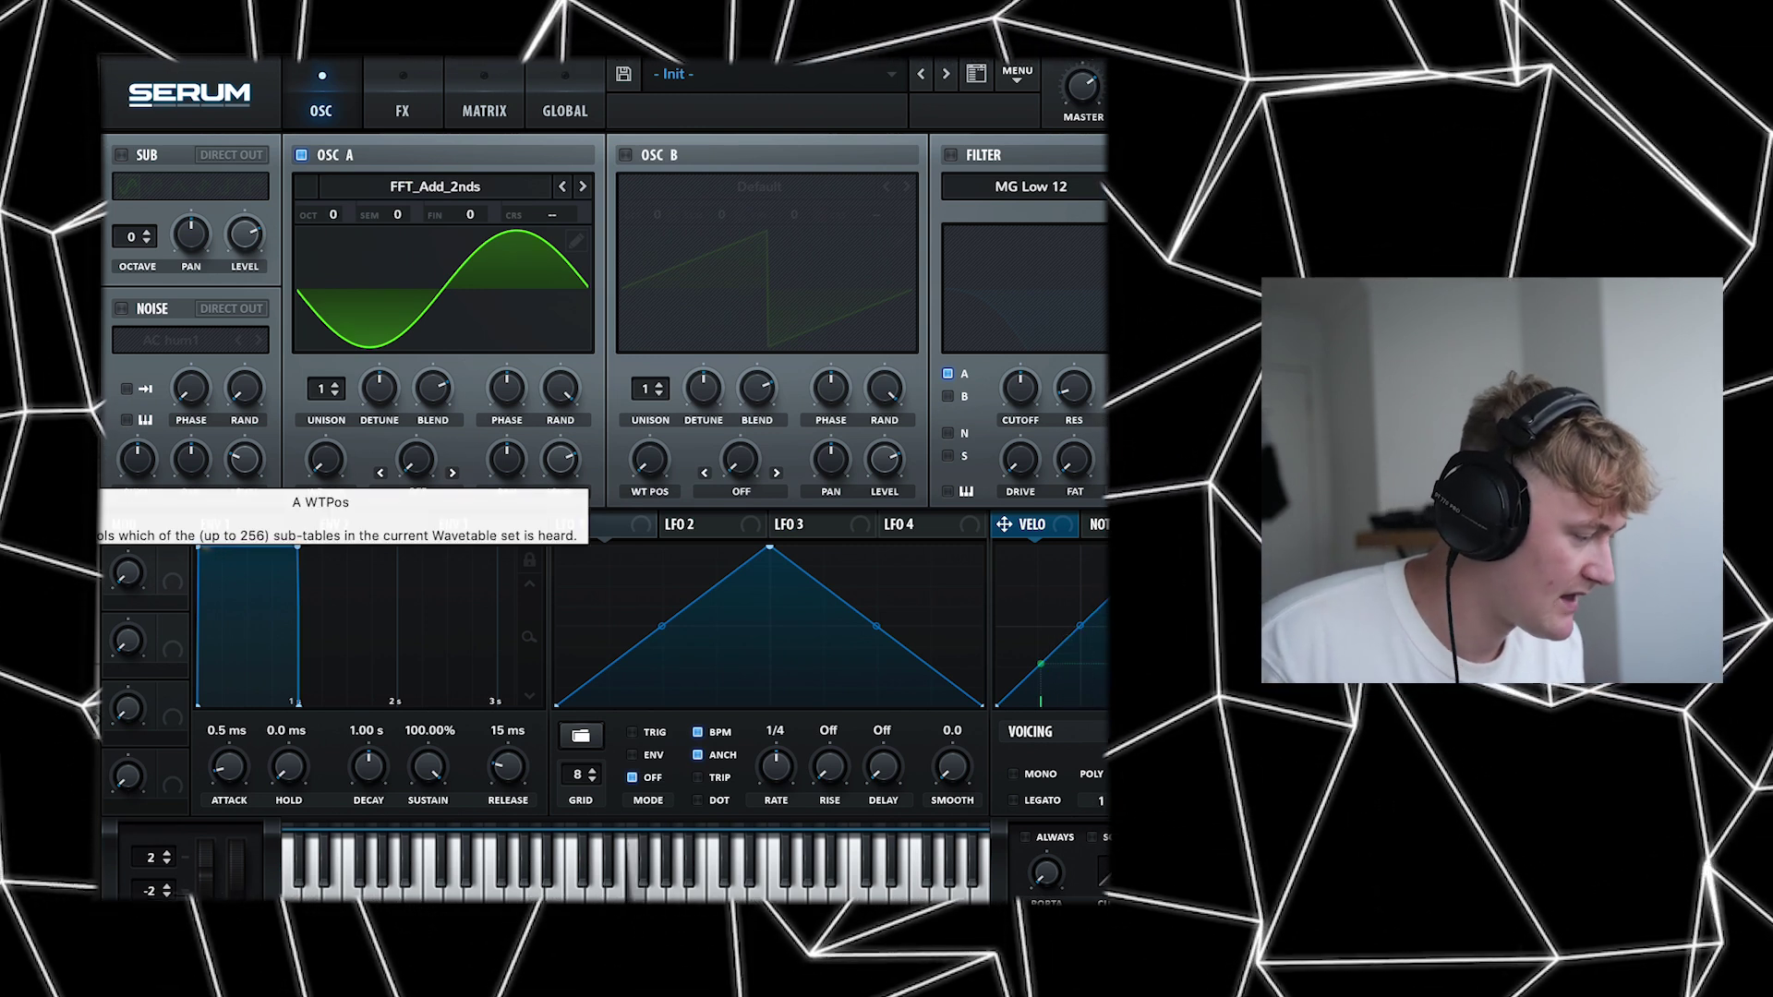
Route Env 2 to oscillator A's wavetable position with a 316 ms attack and 590 ms release, and lower the oscillator to octave -2
{"action": "mouse_move", "coordinate": [325, 459]}
{"action": "left_mouse_down"}
{"action": "mouse_move", "coordinate": [325, 268]}
{"action": "mouse_move", "coordinate": [325, 459]}
{"action": "left_mouse_up"}
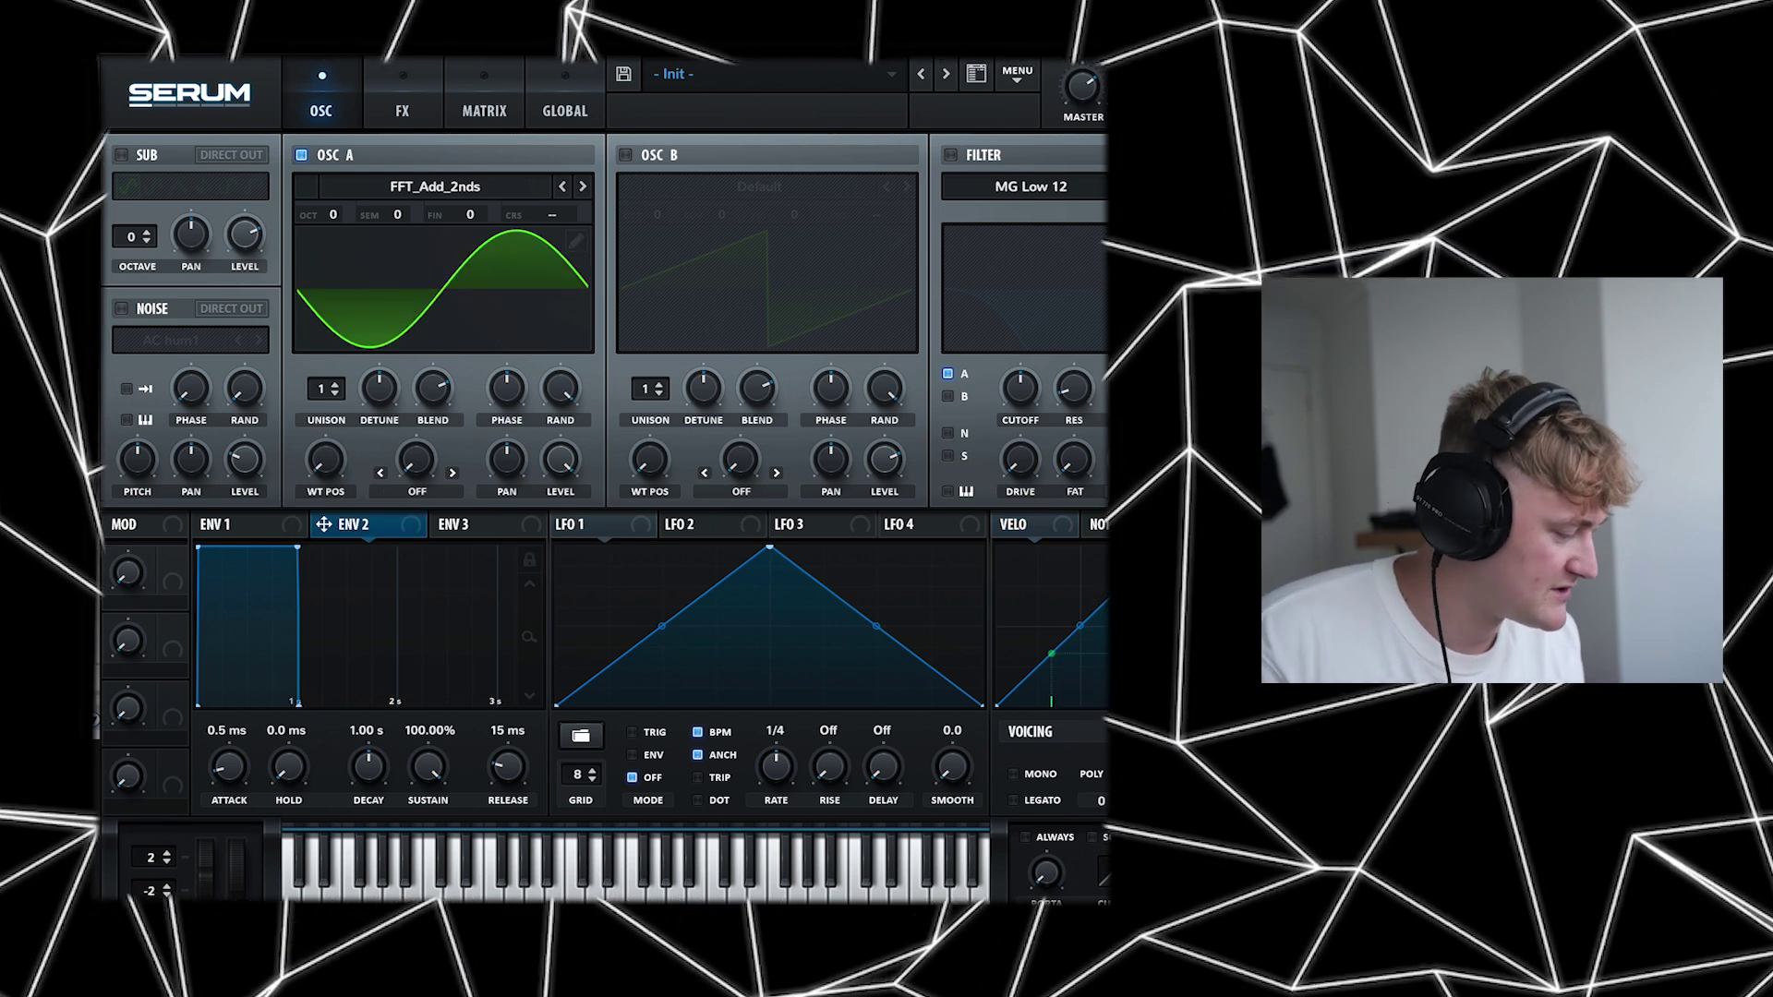
{"action": "left_click_drag", "start_coordinate": [202, 547], "coordinate": [221, 548]}
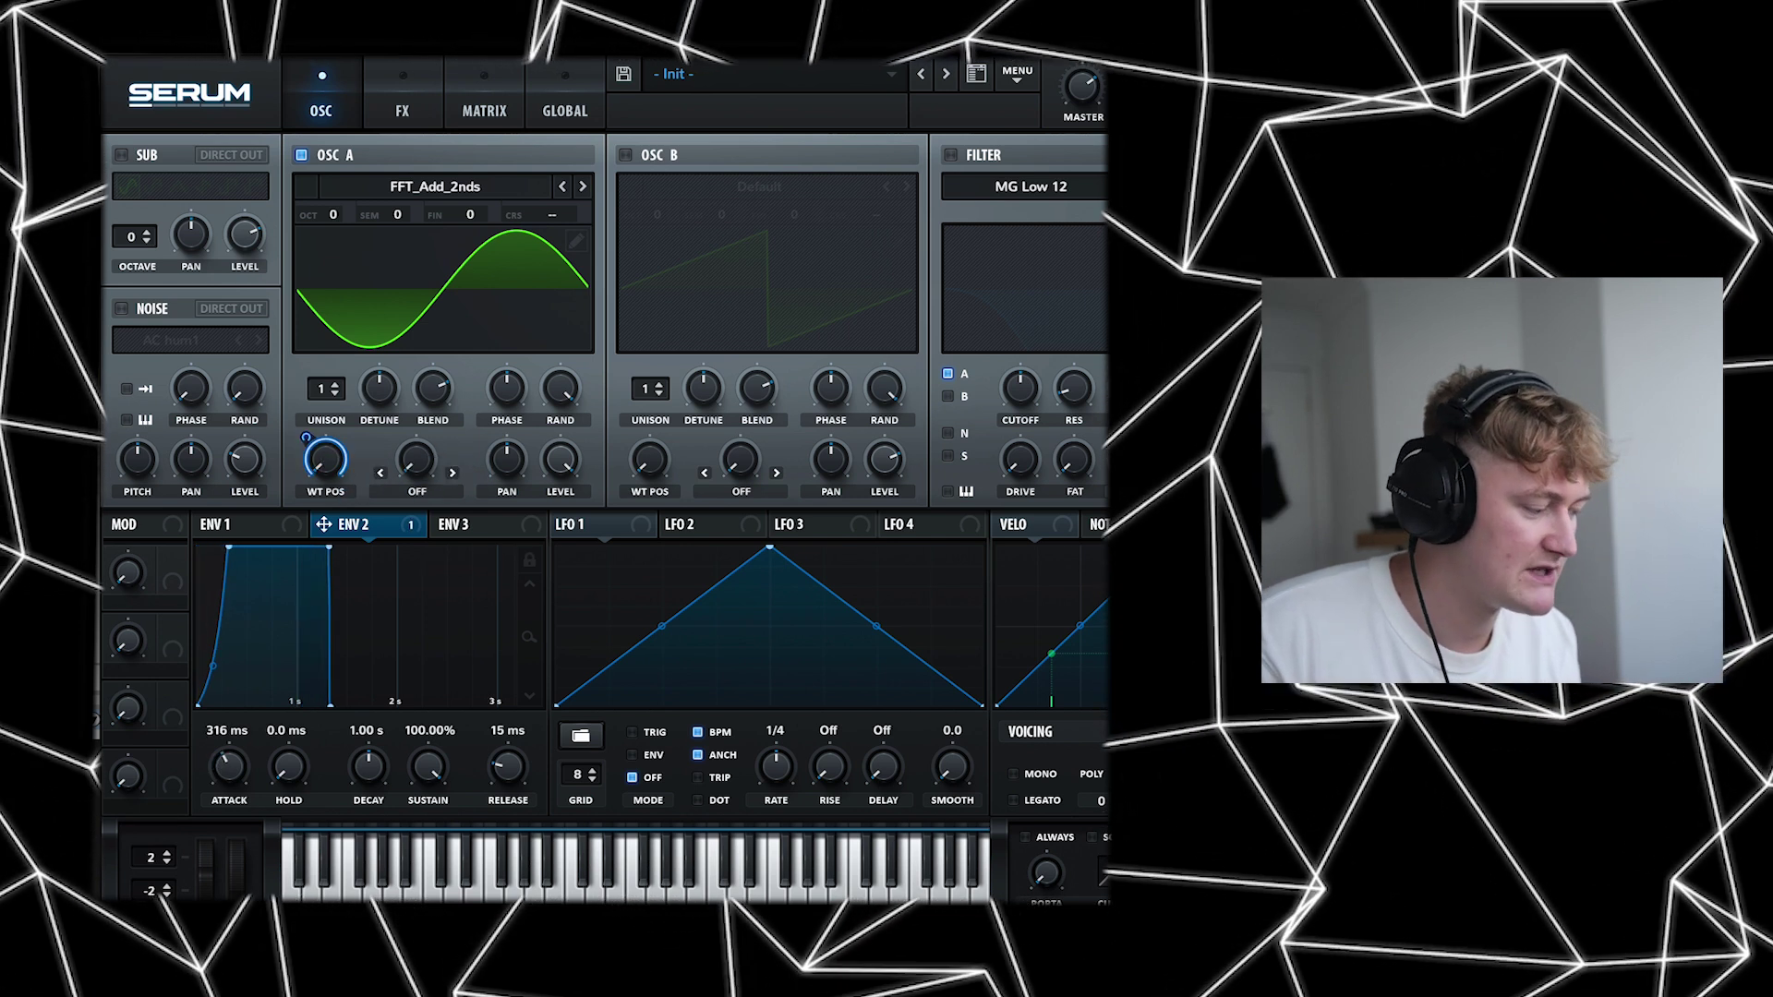
{"action": "left_click_drag", "start_coordinate": [306, 438], "coordinate": [306, 476]}
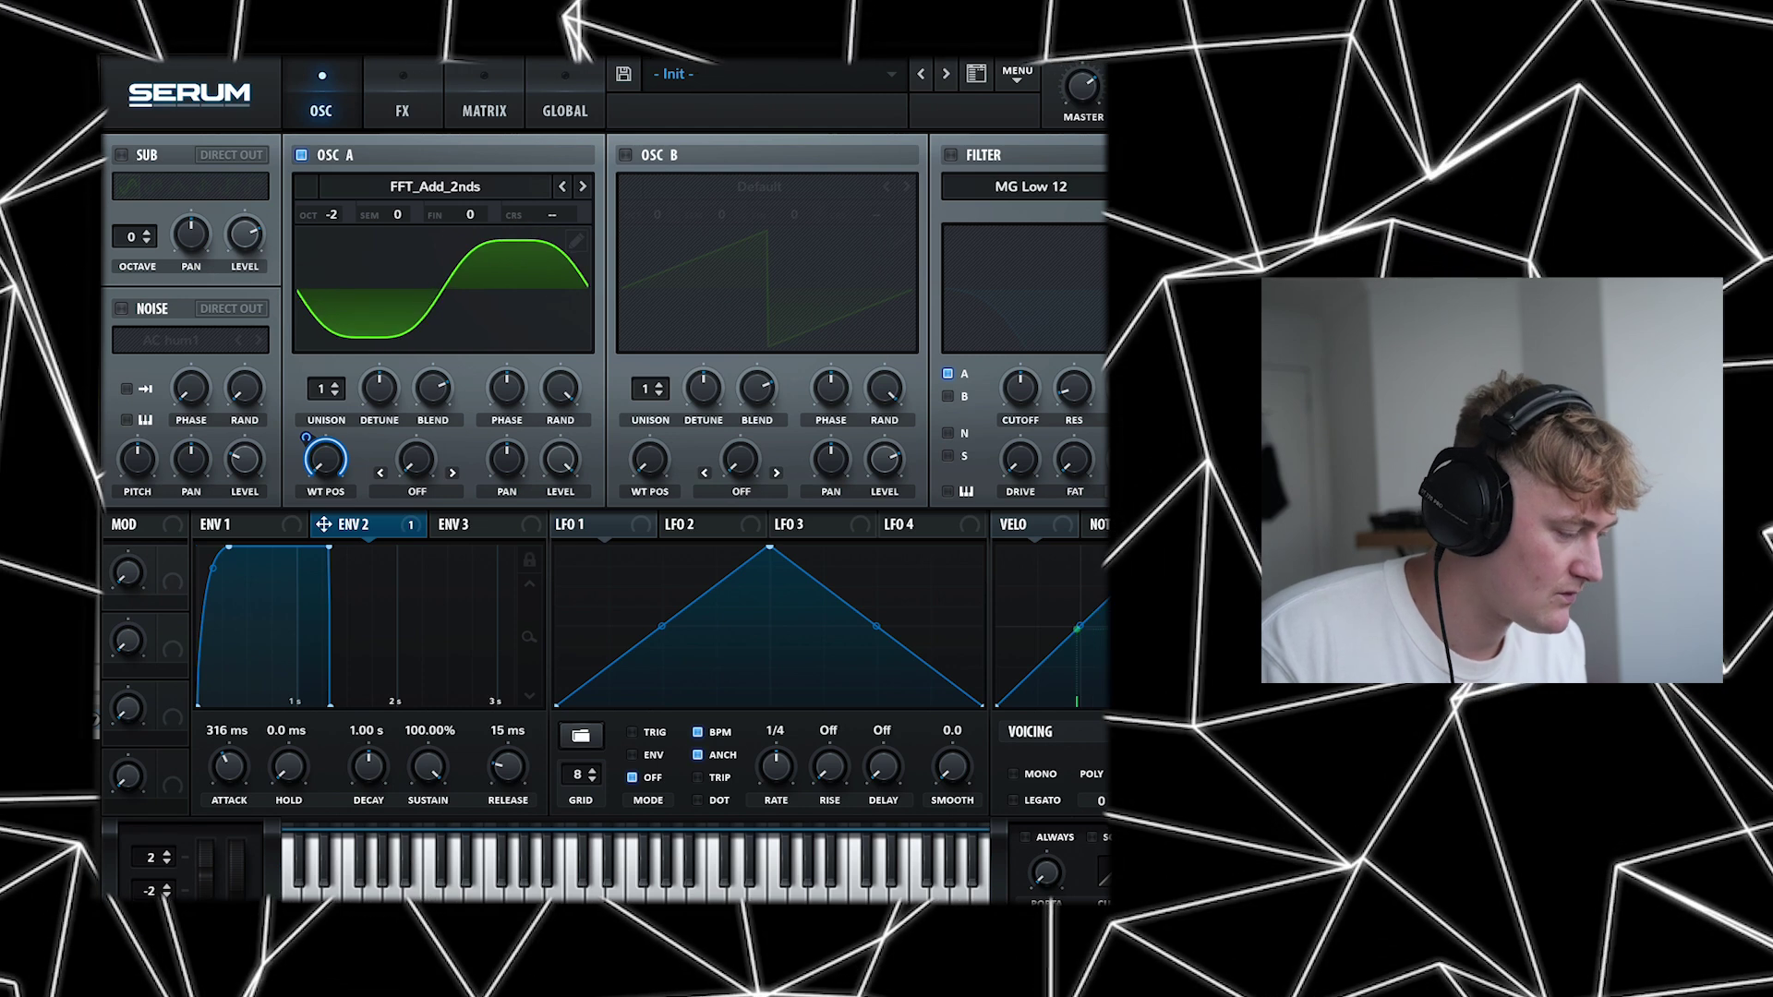
{"action": "left_click_drag", "start_coordinate": [507, 766], "coordinate": [507, 730]}
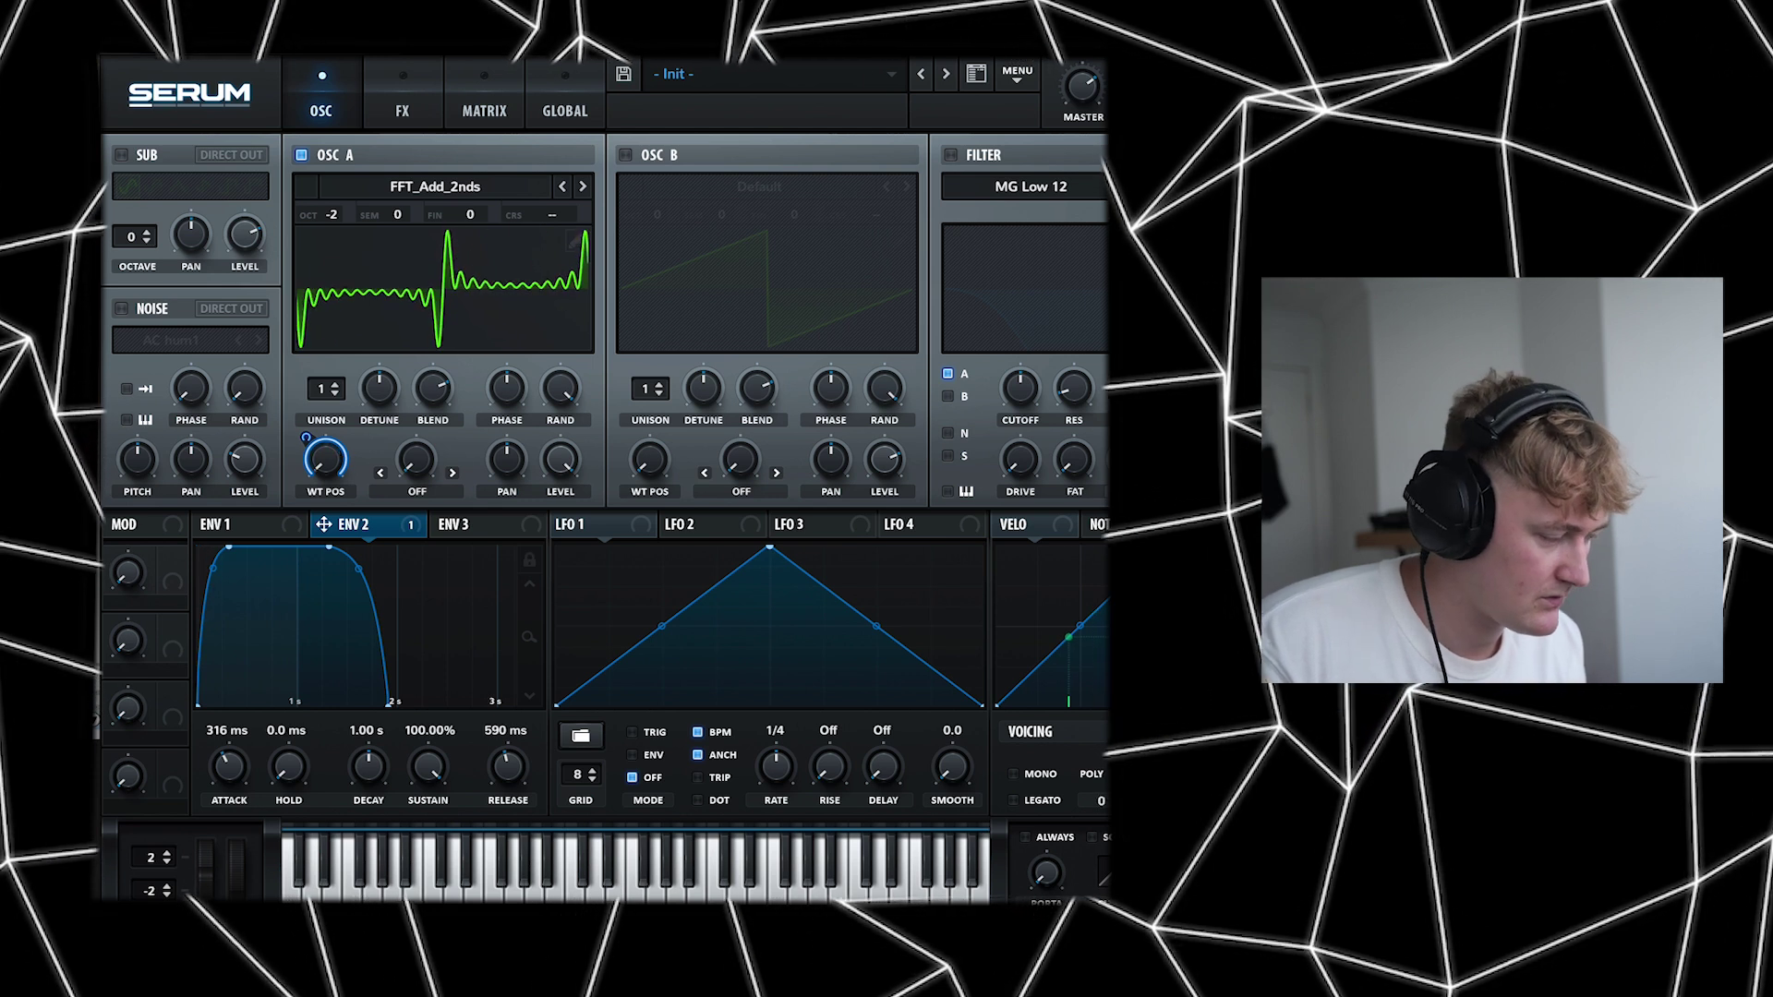
Soften the amplitude onset by setting Env 1's attack to 38 ms
{"action": "left_click", "coordinate": [235, 528]}
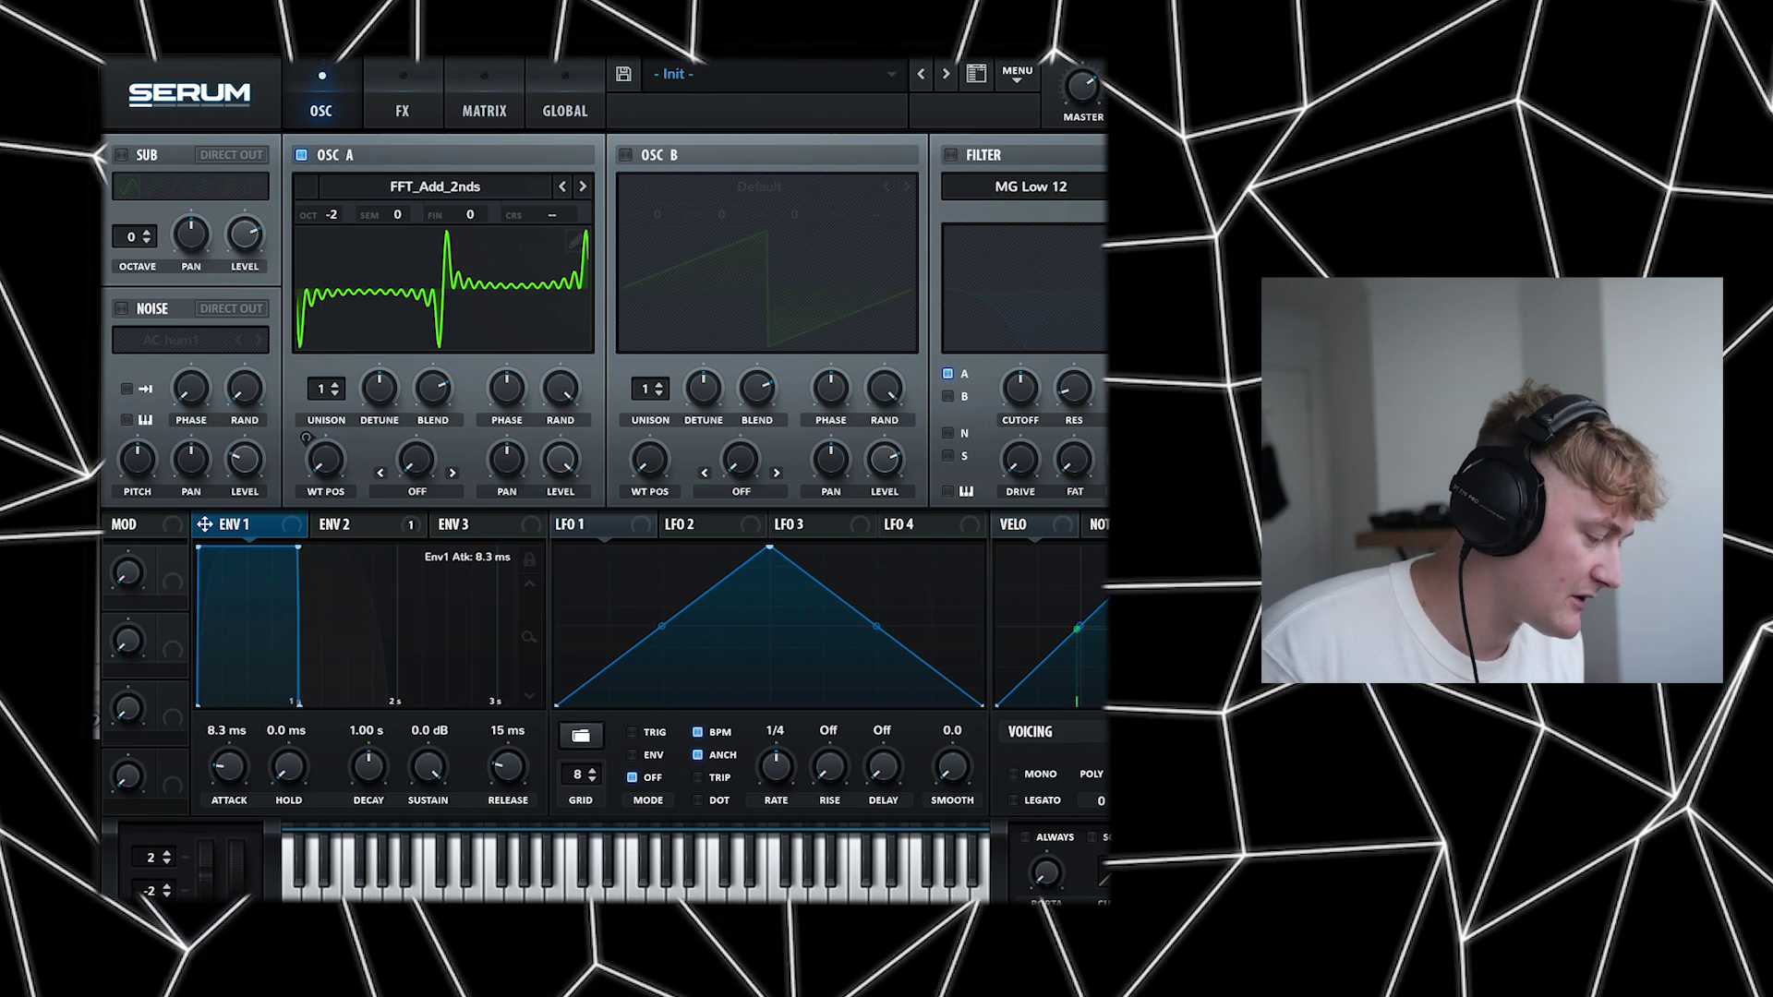
{"action": "left_click_drag", "start_coordinate": [228, 767], "coordinate": [228, 752]}
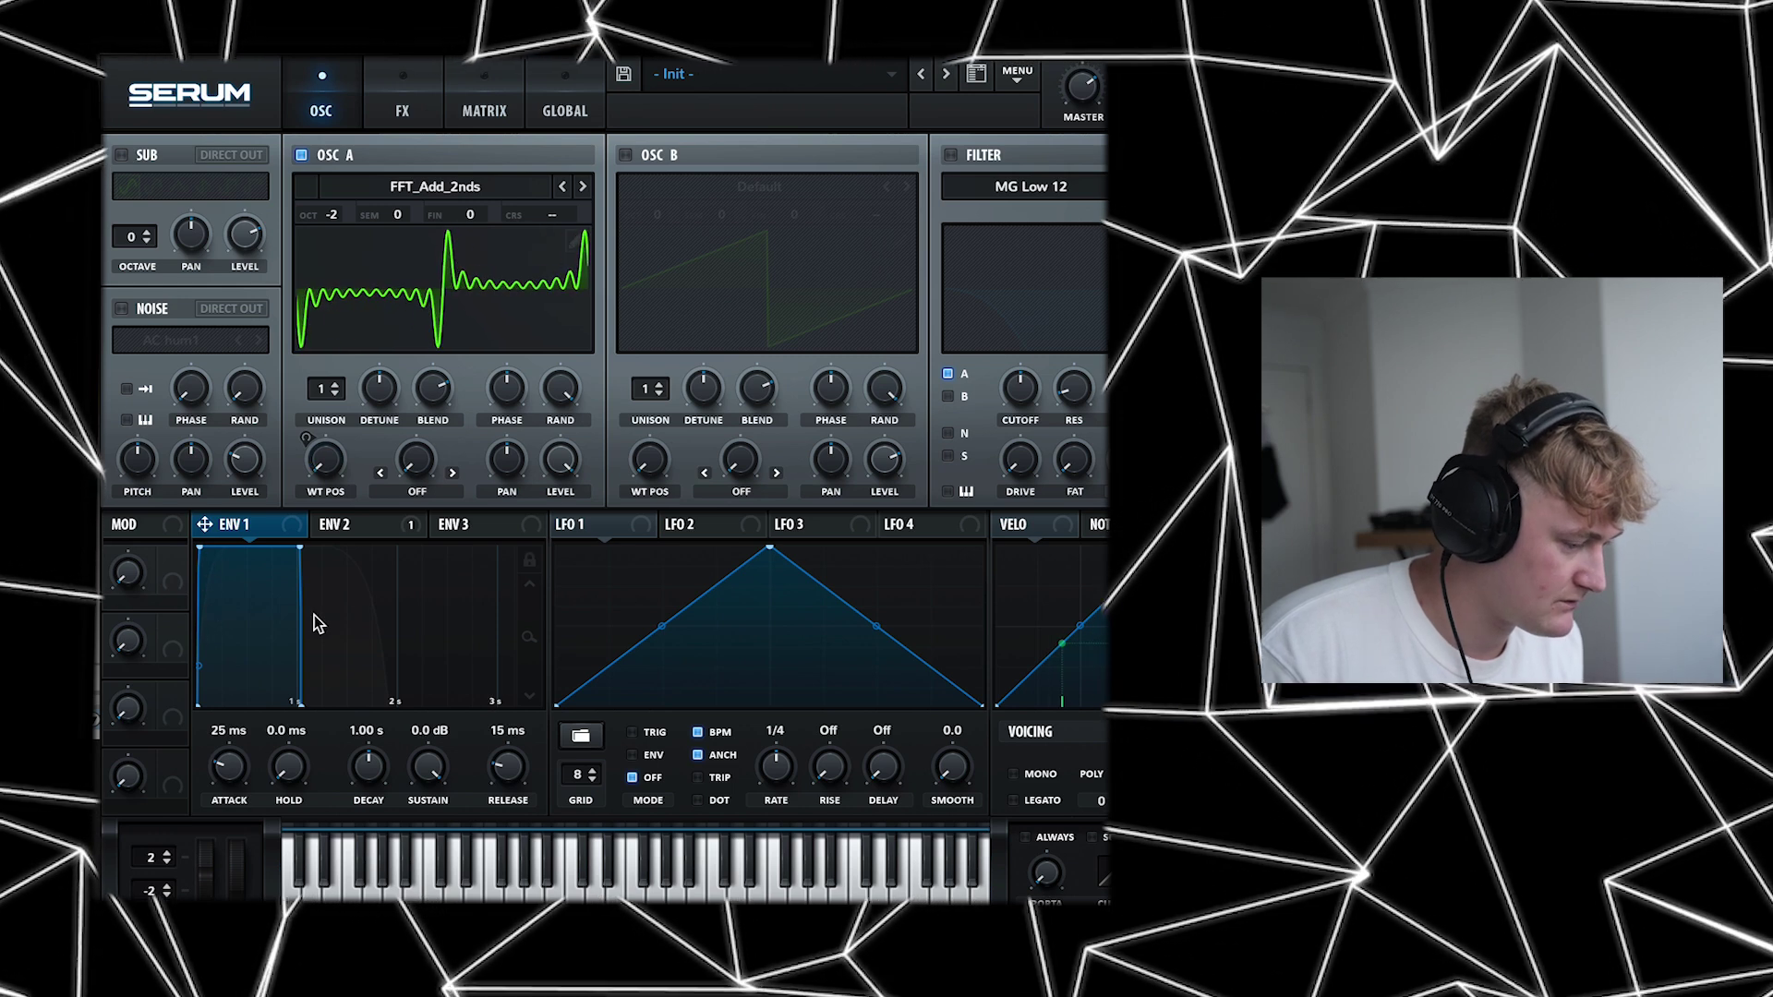
{"action": "left_click_drag", "start_coordinate": [228, 767], "coordinate": [228, 773]}
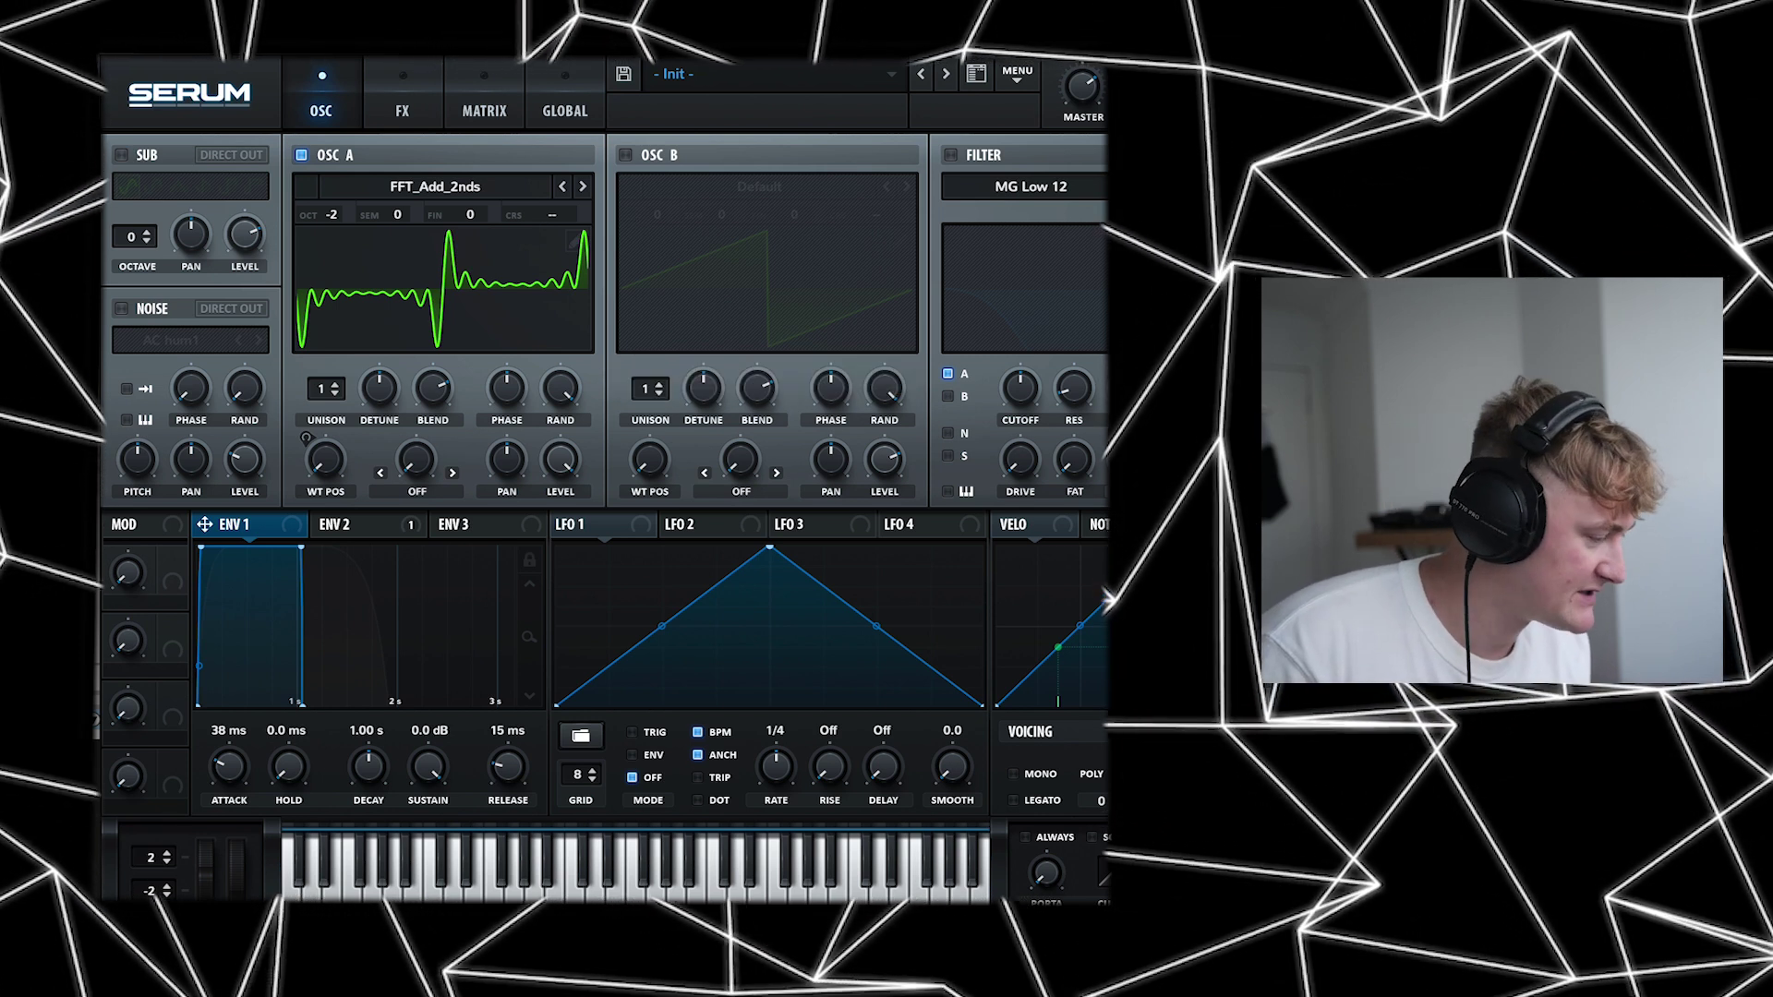
Enable the sub oscillator at octave -2 and raise its level to maximum
{"action": "left_click_drag", "start_coordinate": [131, 236], "coordinate": [131, 268]}
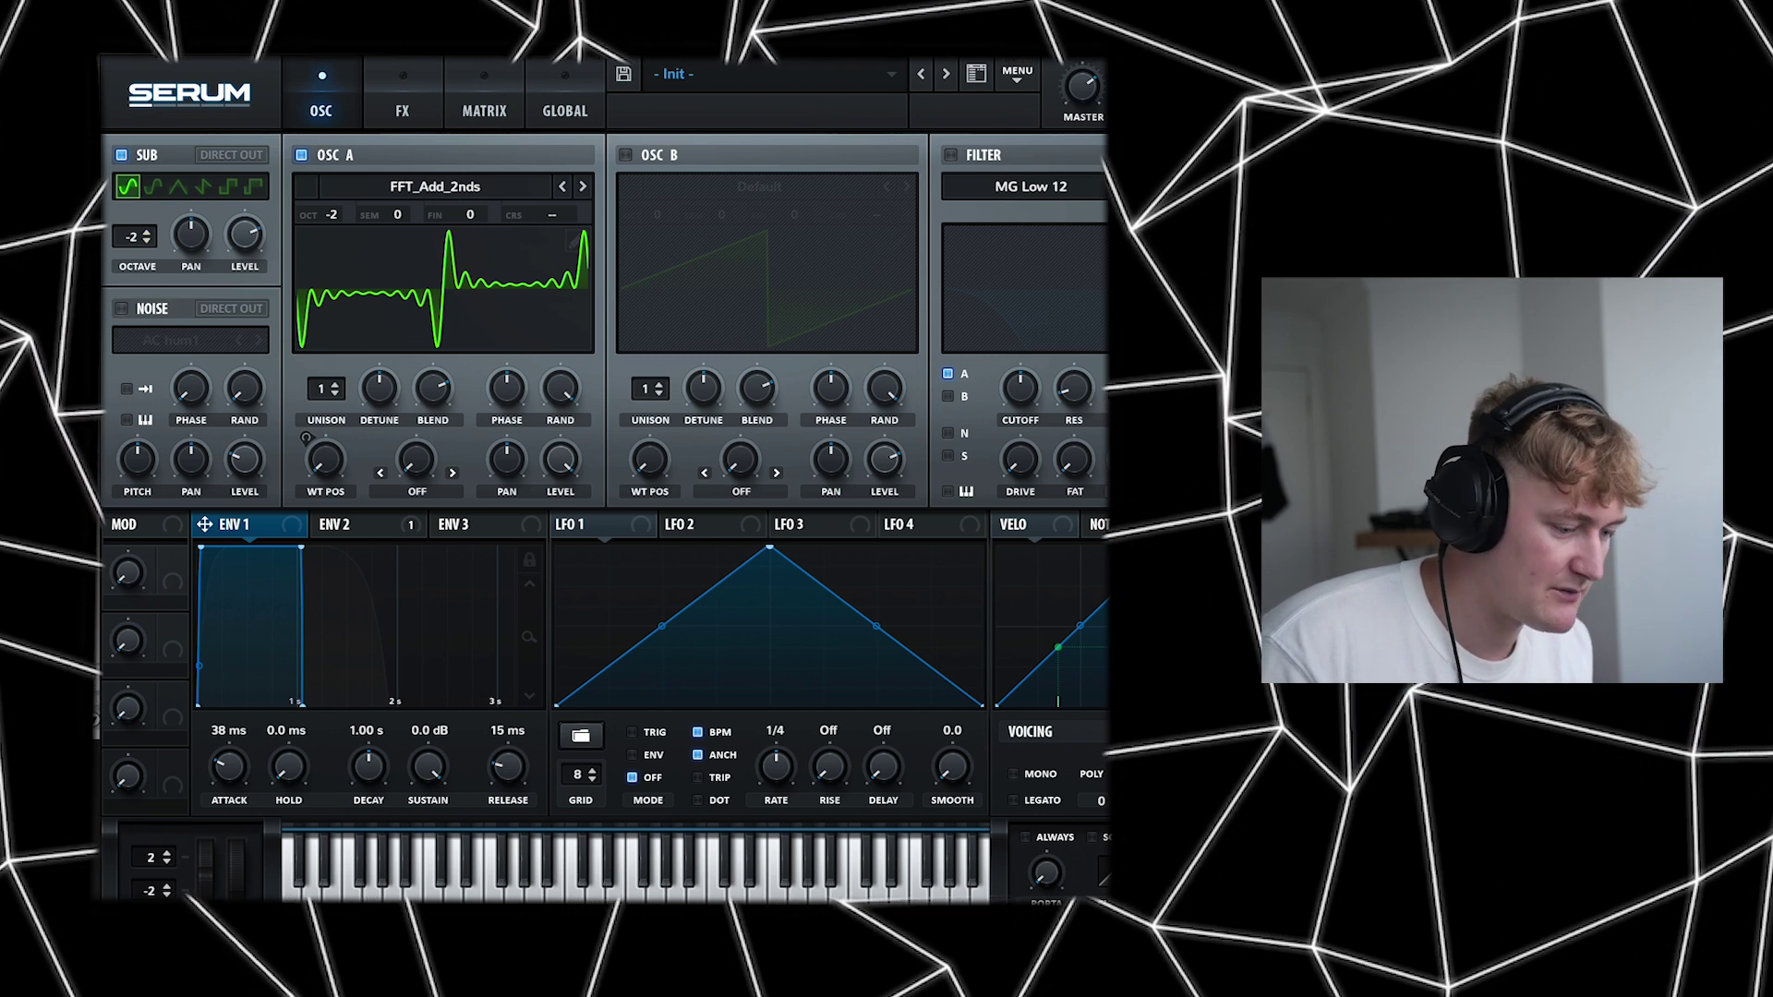
{"action": "left_click_drag", "start_coordinate": [245, 235], "coordinate": [244, 205]}
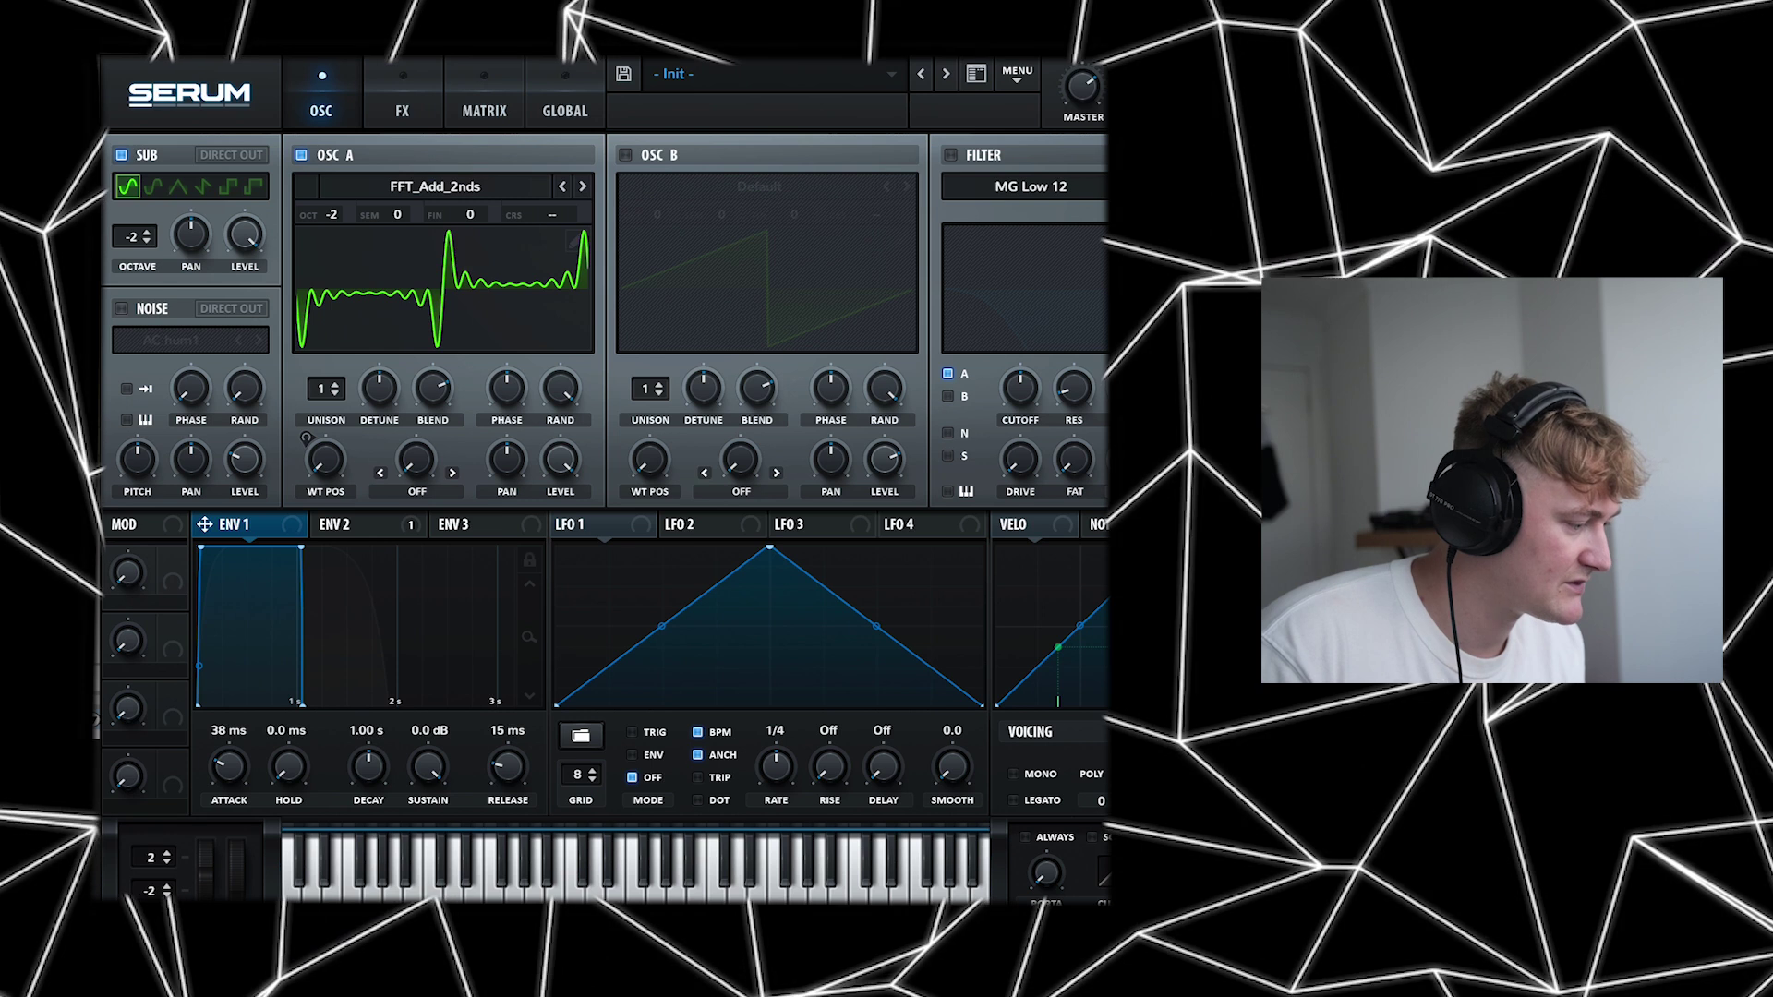
Enable the Hyper/Dimension effect, lower the Hyper mix, and adjust the Dimension size and mix
{"action": "left_click", "coordinate": [402, 104]}
{"action": "left_click", "coordinate": [129, 159]}
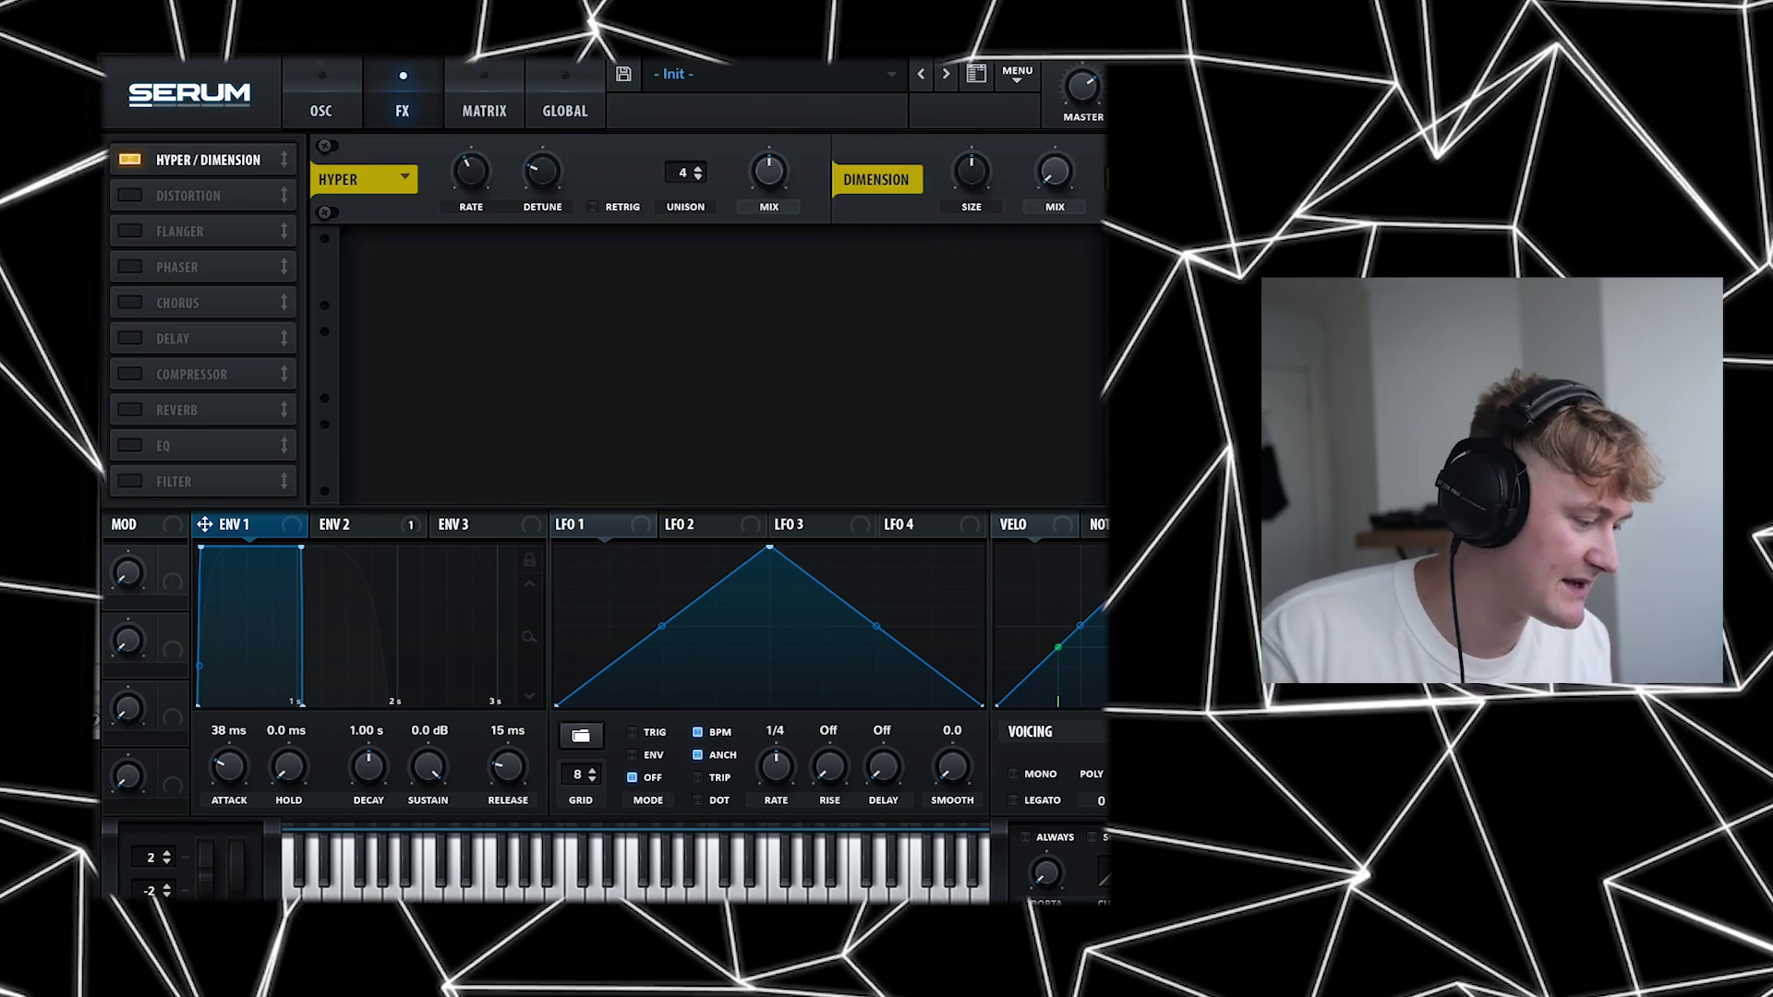
{"action": "mouse_move", "coordinate": [768, 172]}
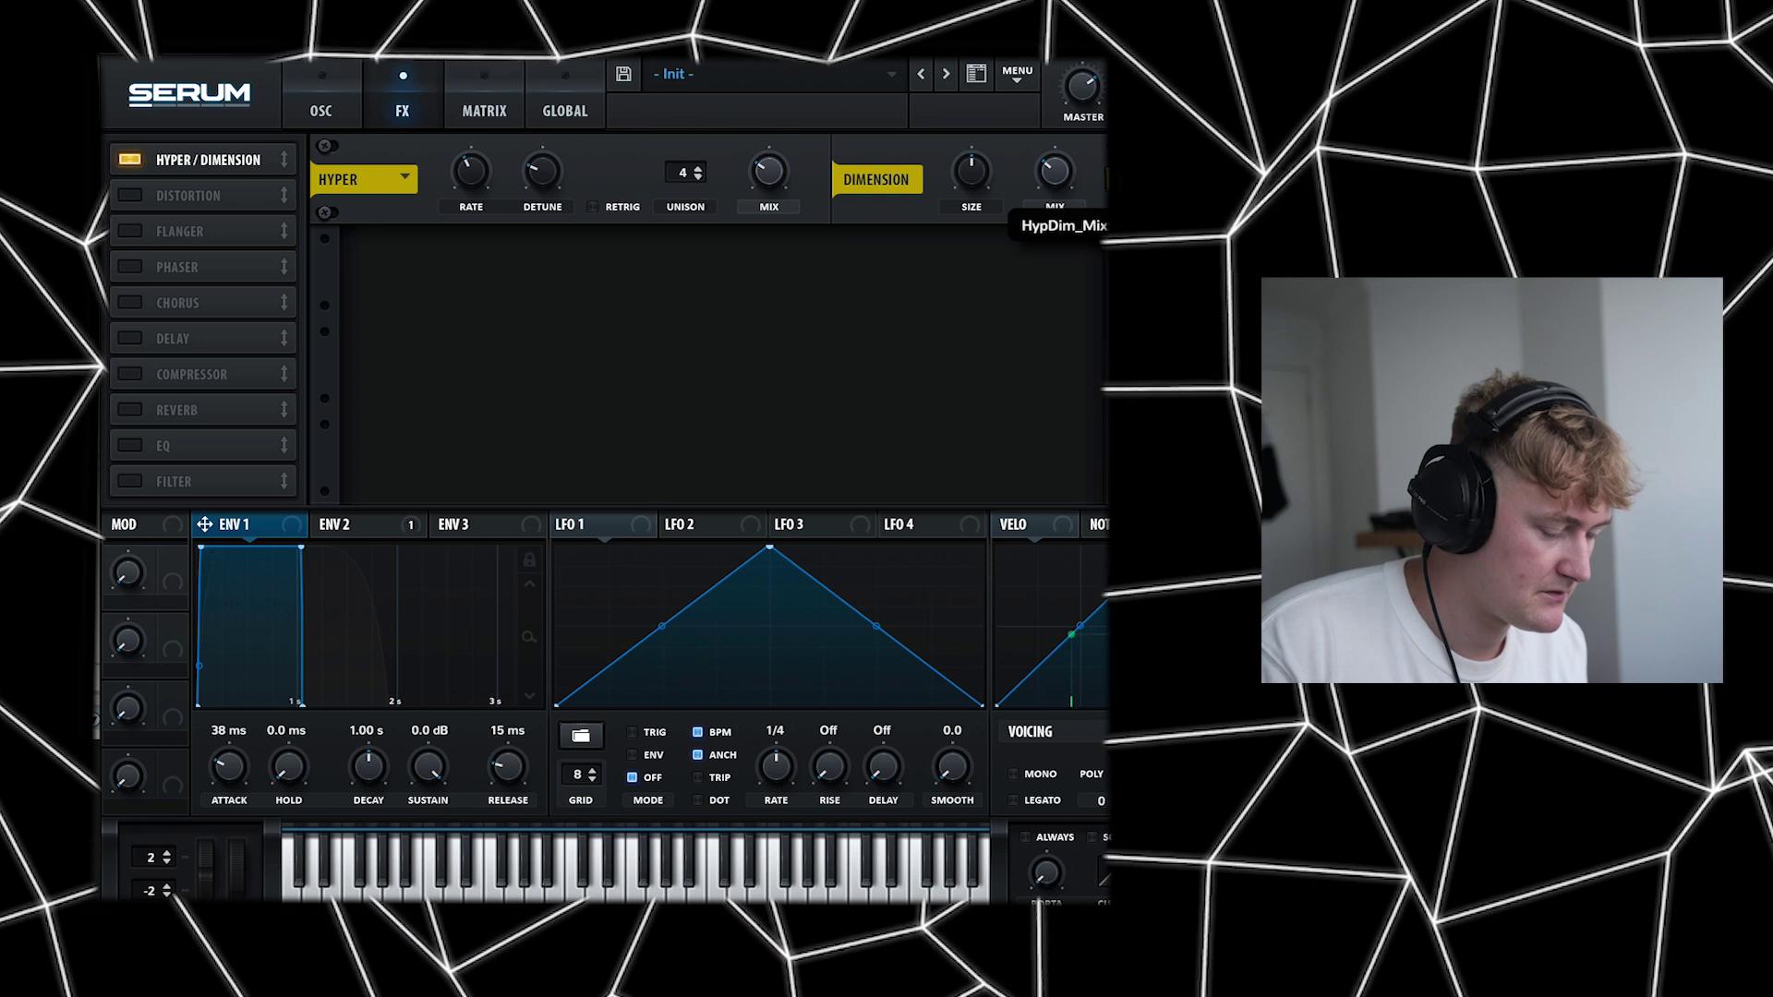
{"action": "left_click_drag", "start_coordinate": [1054, 171], "coordinate": [970, 213]}
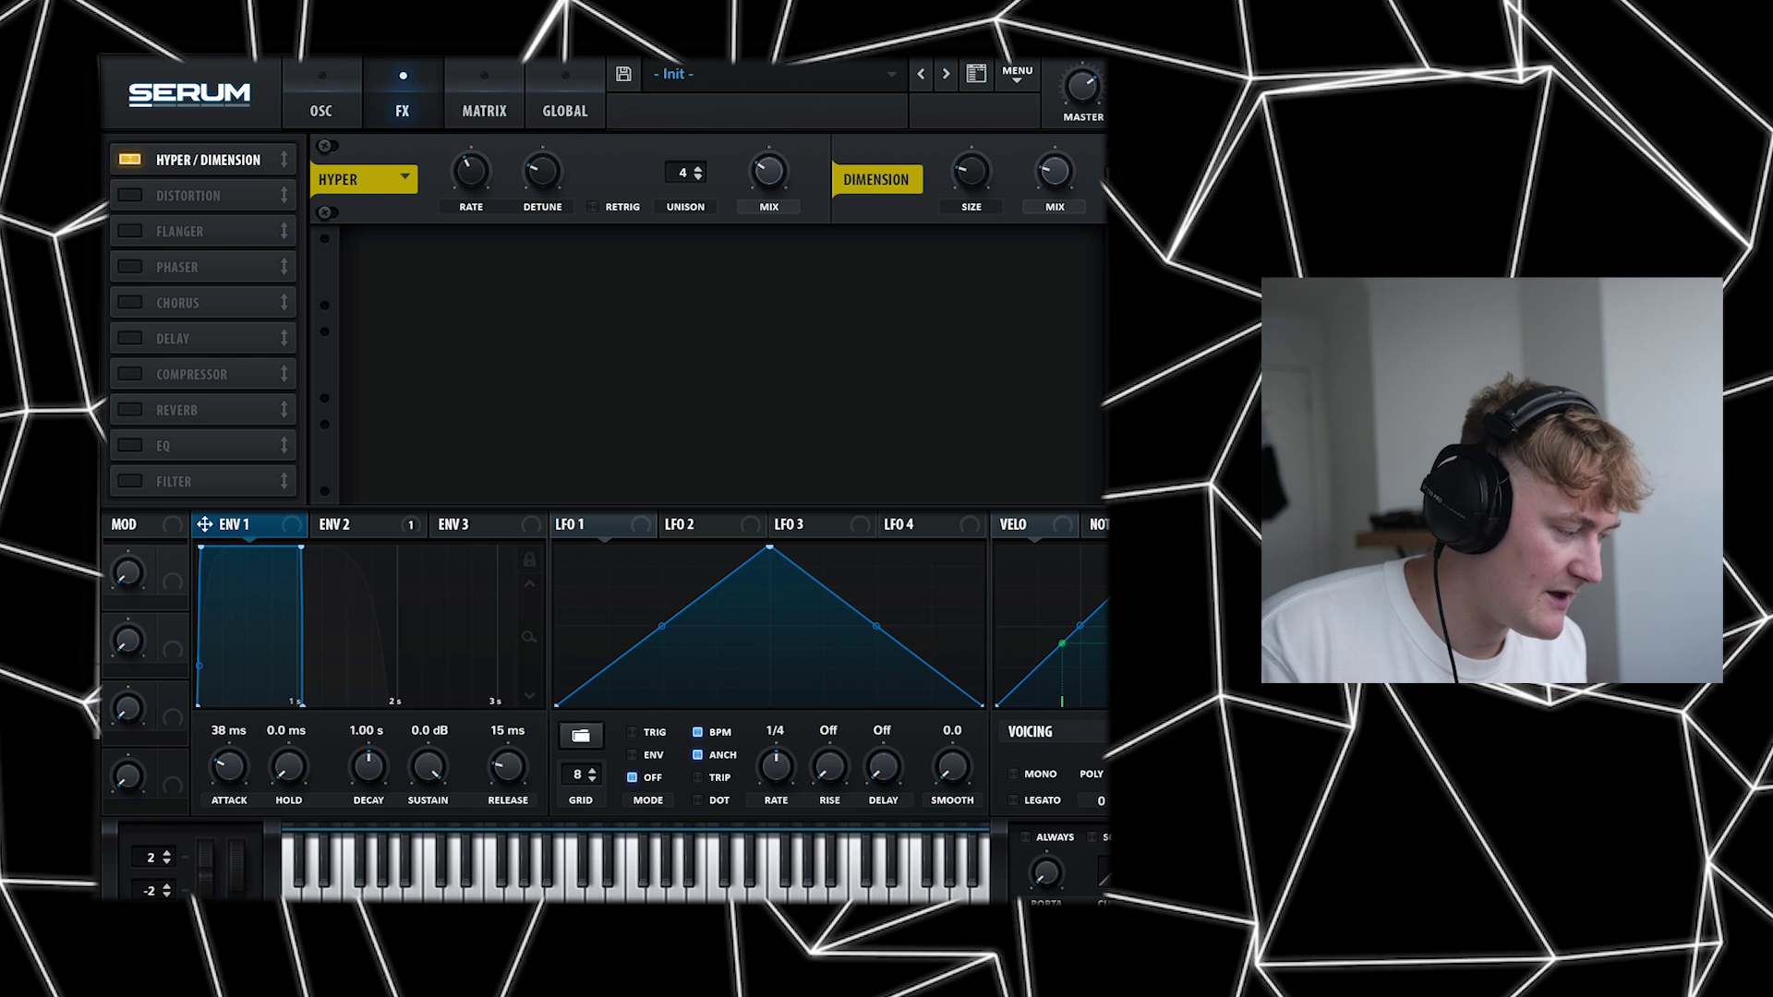
Enable the reverb effect in Hall mode and reduce its mix and decay
{"action": "left_click", "coordinate": [132, 411]}
{"action": "left_click_drag", "start_coordinate": [1068, 280], "coordinate": [1068, 294]}
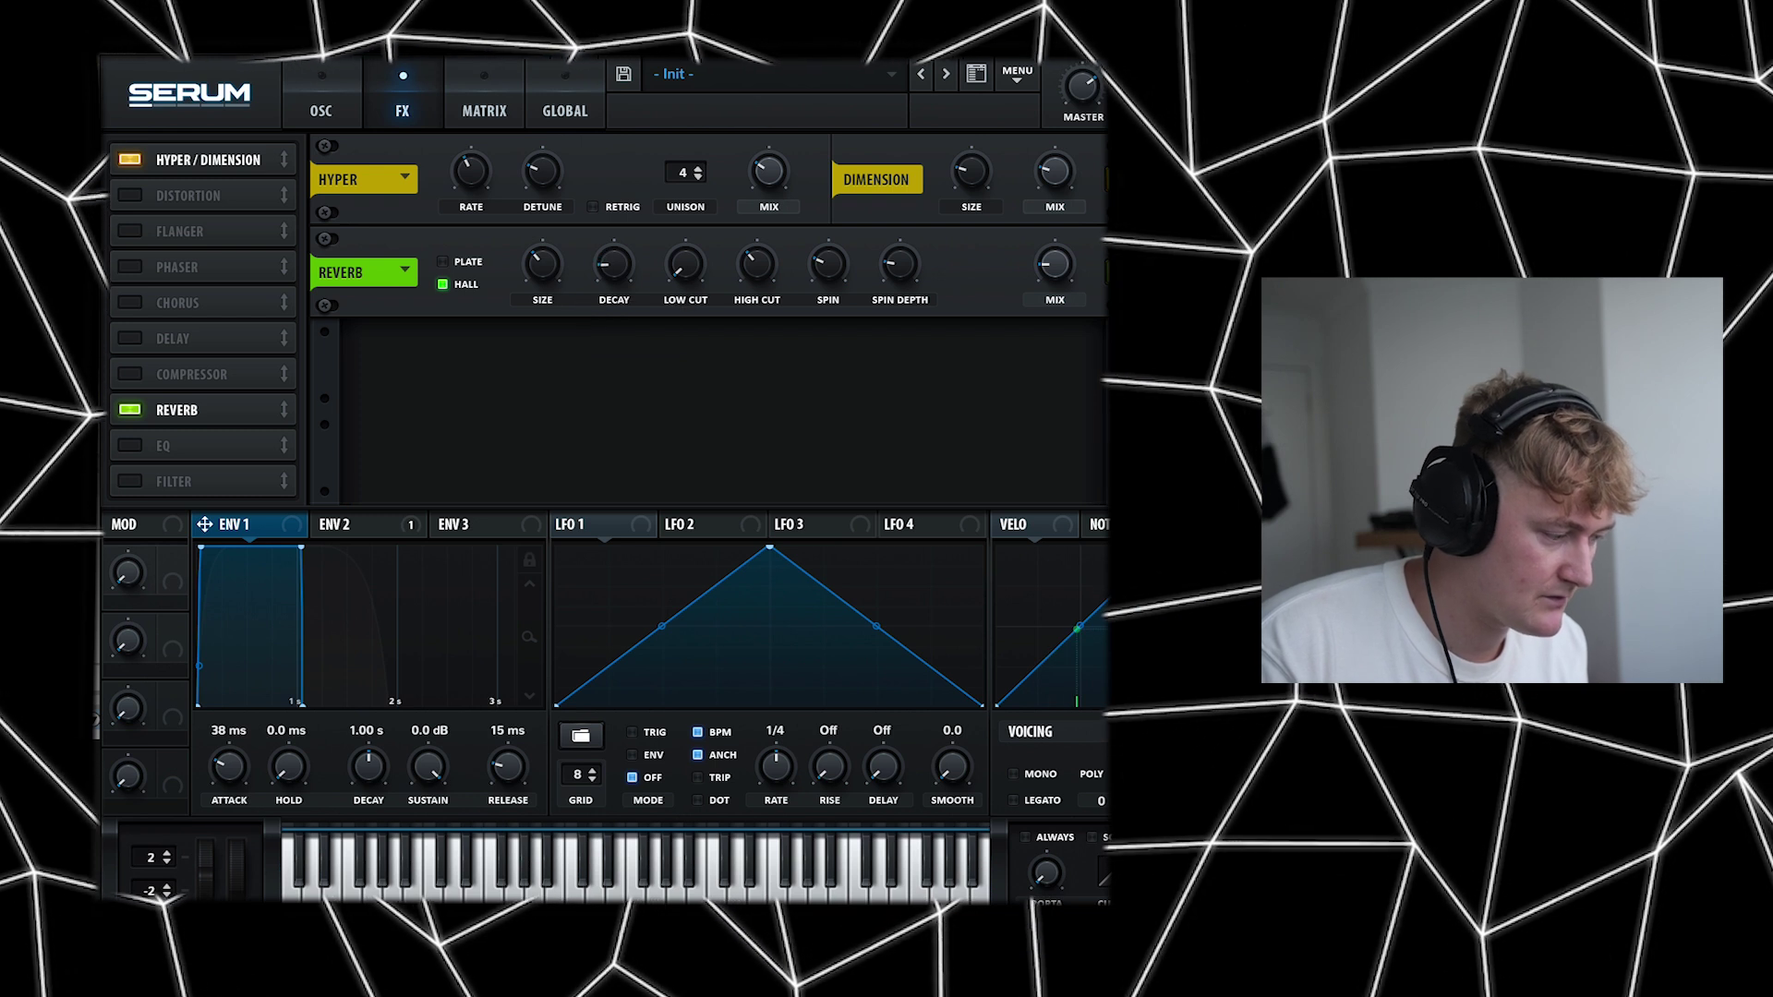
{"action": "left_click_drag", "start_coordinate": [614, 265], "coordinate": [614, 265]}
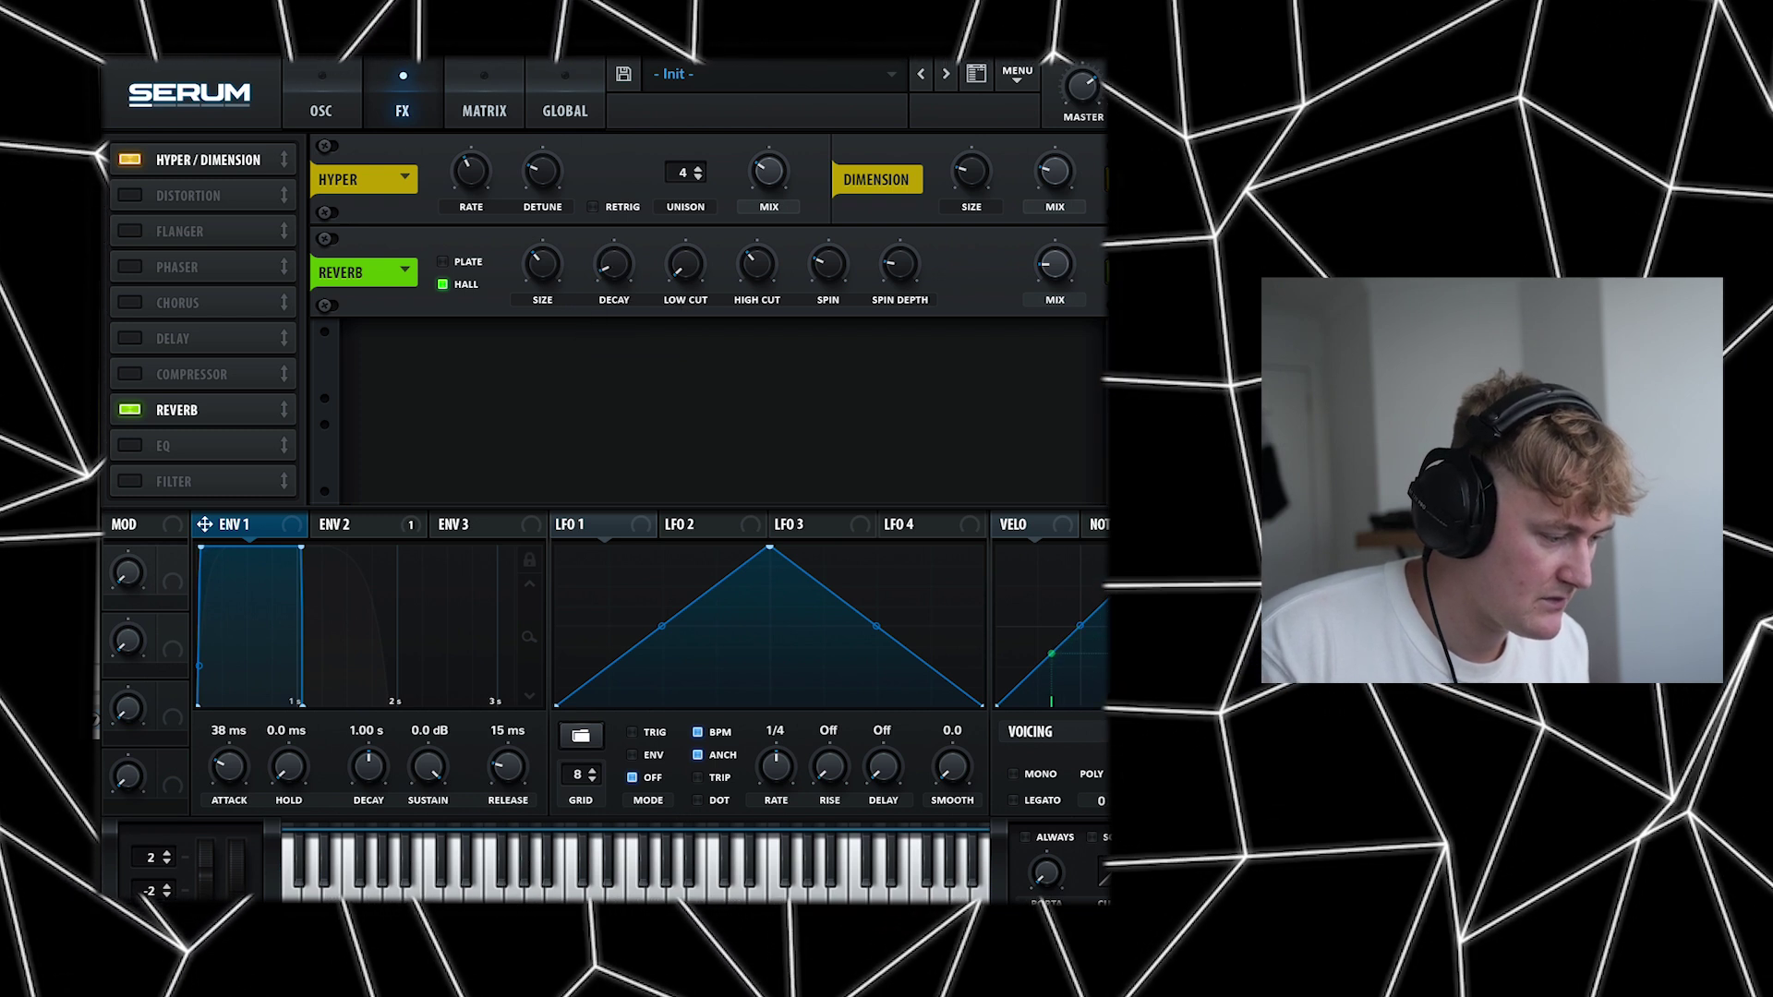
{"action": "left_click_drag", "start_coordinate": [1054, 265], "coordinate": [1054, 265]}
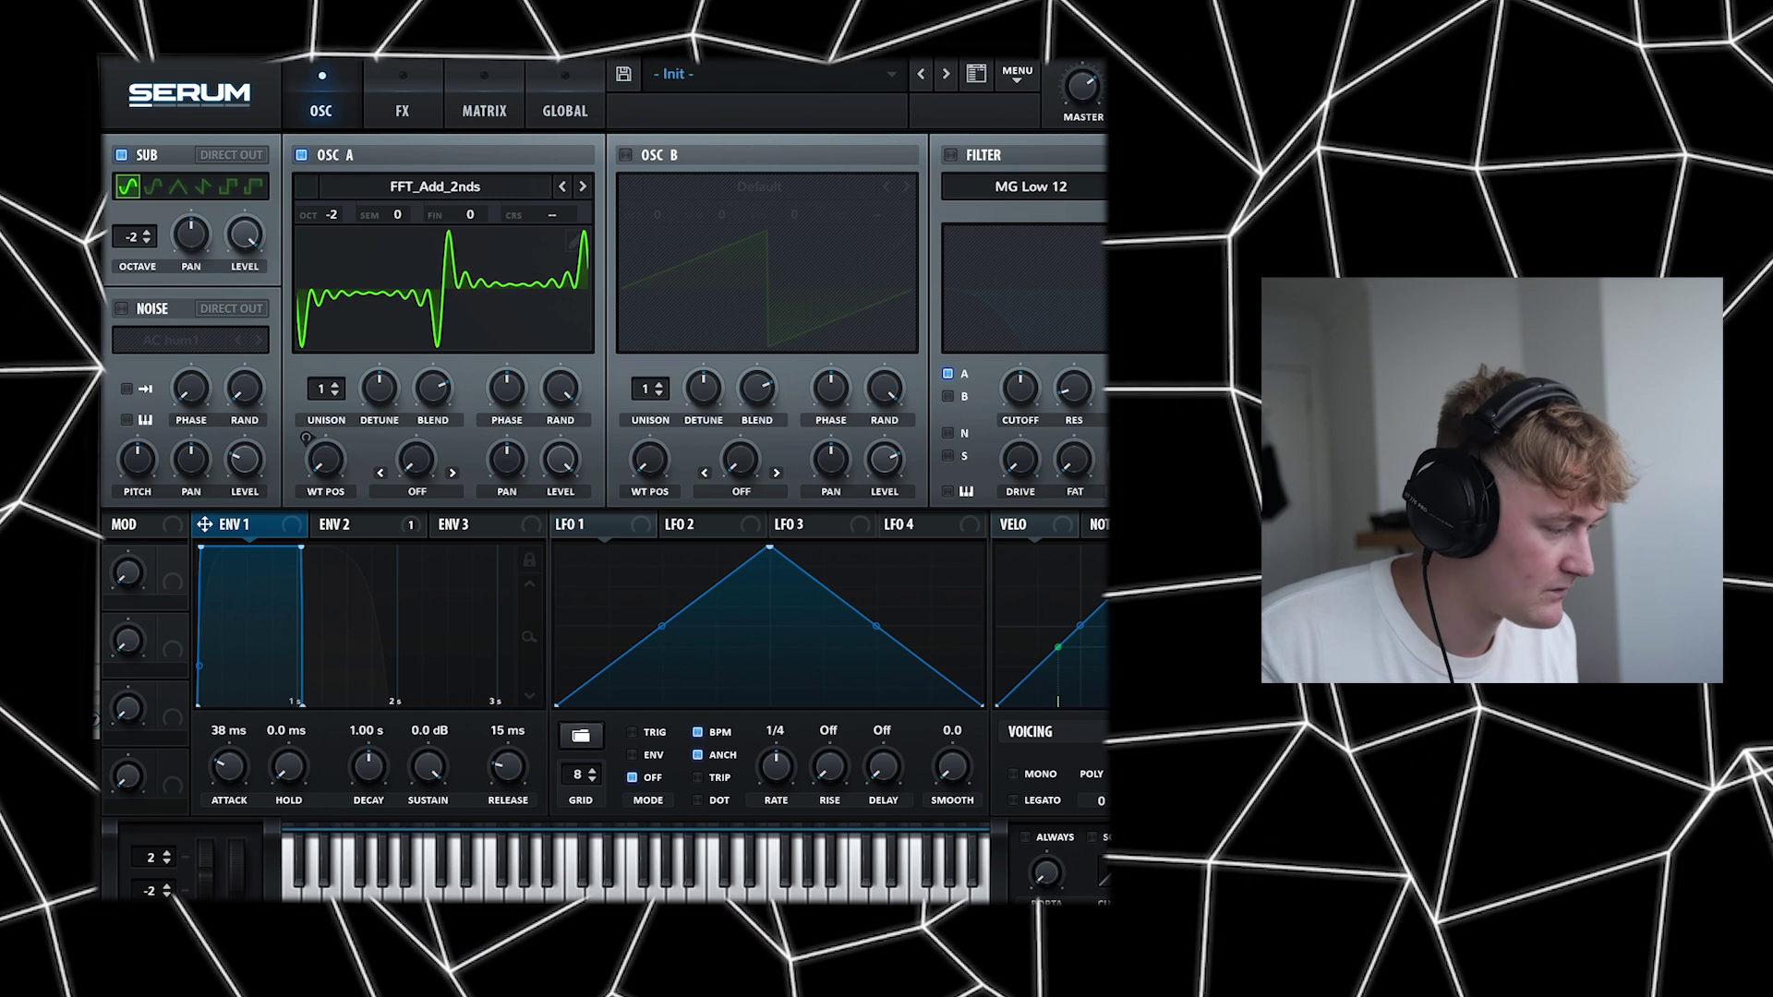
Set Env 2's attack to 938 ms and remove its modulation from oscillator A's wavetable position
{"action": "left_click", "coordinate": [358, 523]}
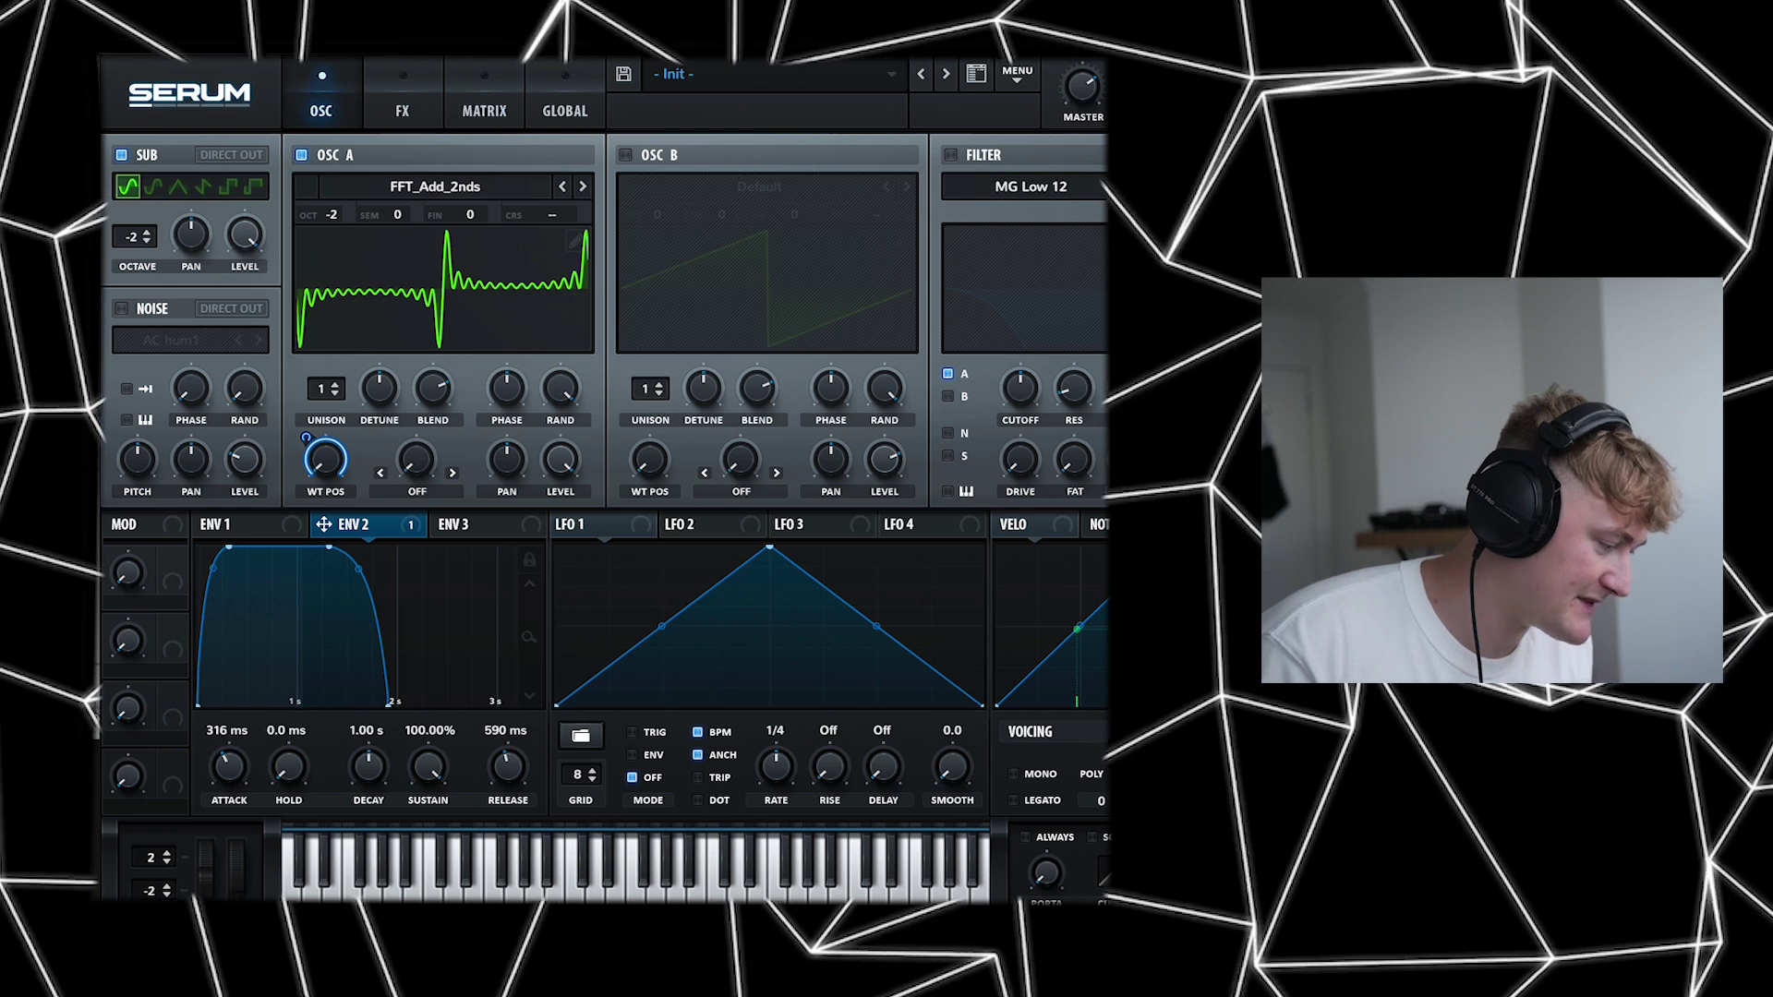
{"action": "left_click_drag", "start_coordinate": [229, 771], "coordinate": [229, 748]}
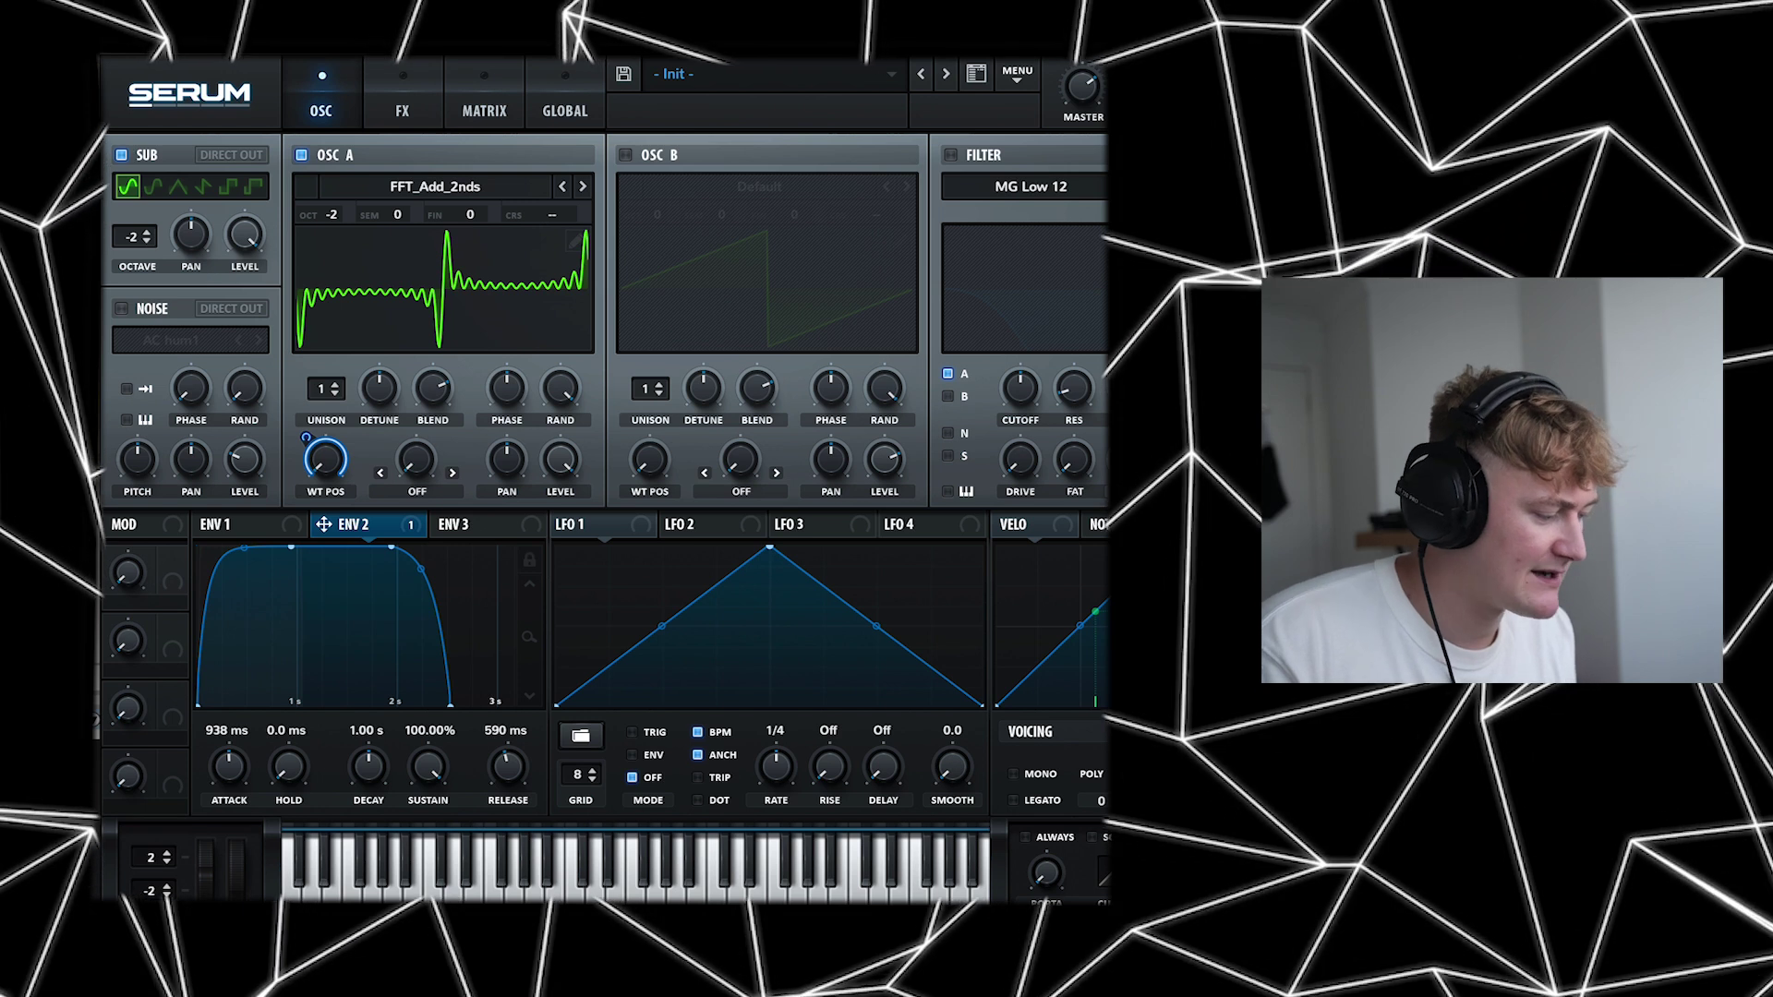
{"action": "right_click", "coordinate": [355, 525]}
{"action": "left_click", "coordinate": [416, 626]}
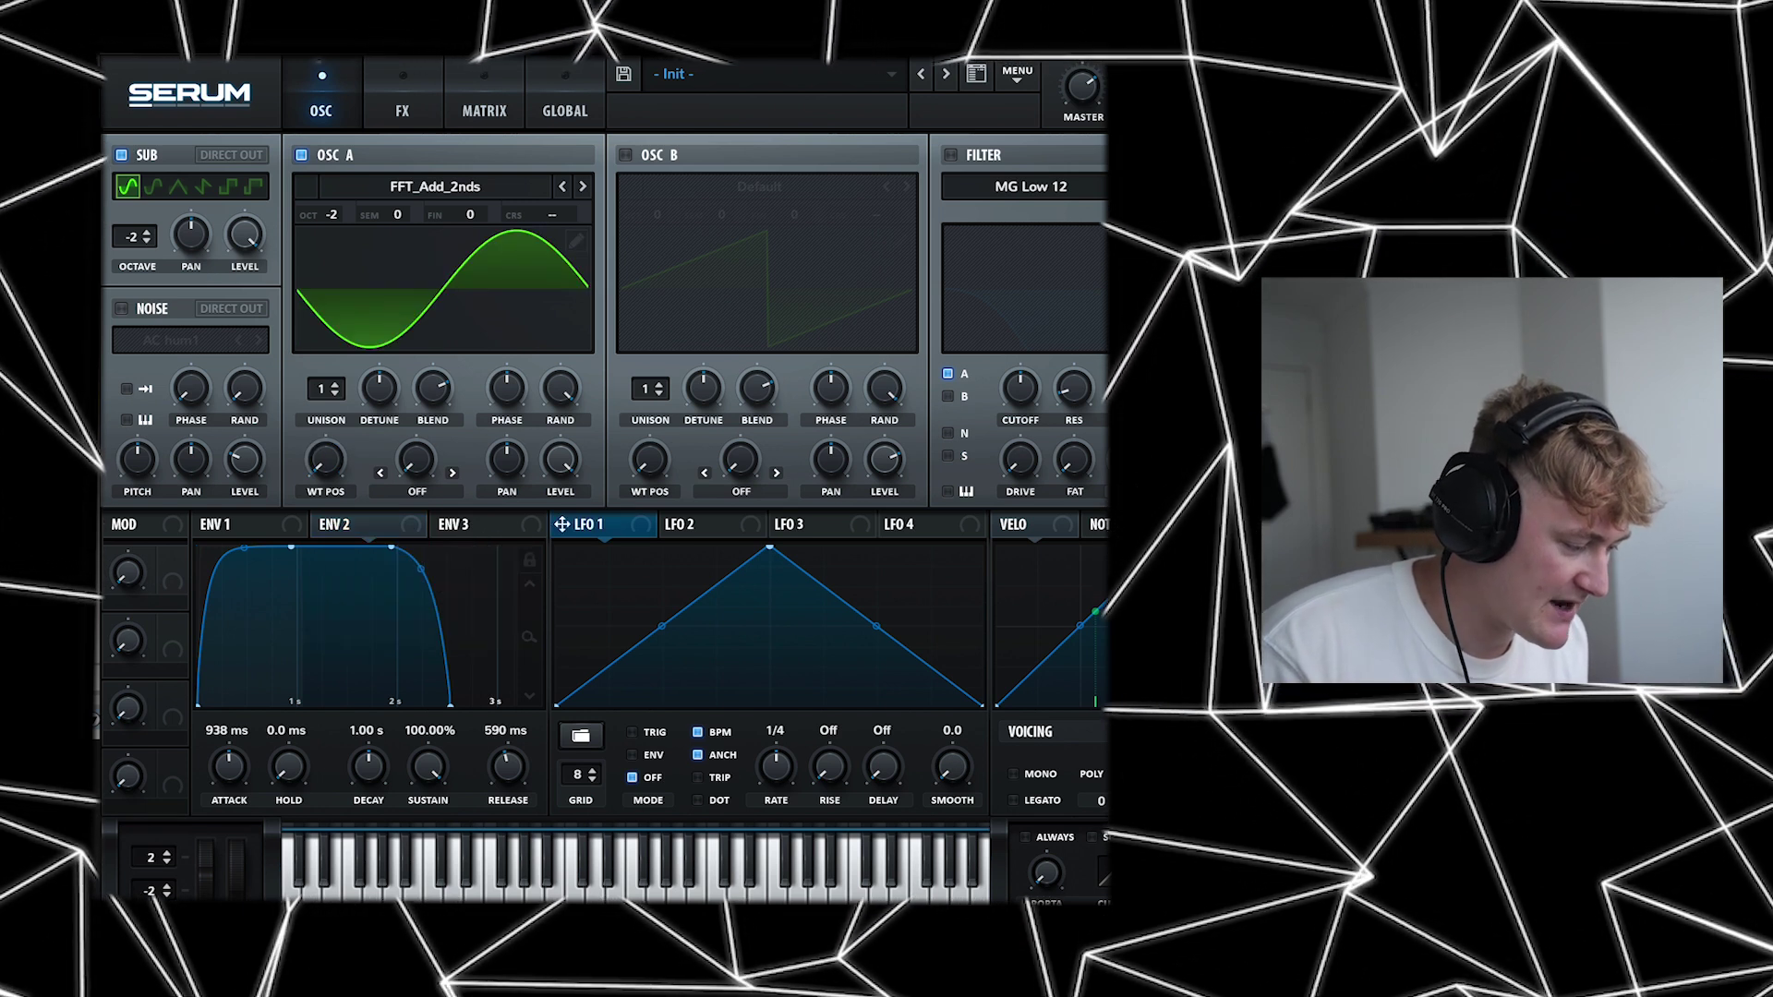
Modulate oscillator A's wavetable position with LFO 1 in Trig mode, with the LFO's peak shifted earlier
{"action": "left_click_drag", "start_coordinate": [561, 523], "coordinate": [325, 459]}
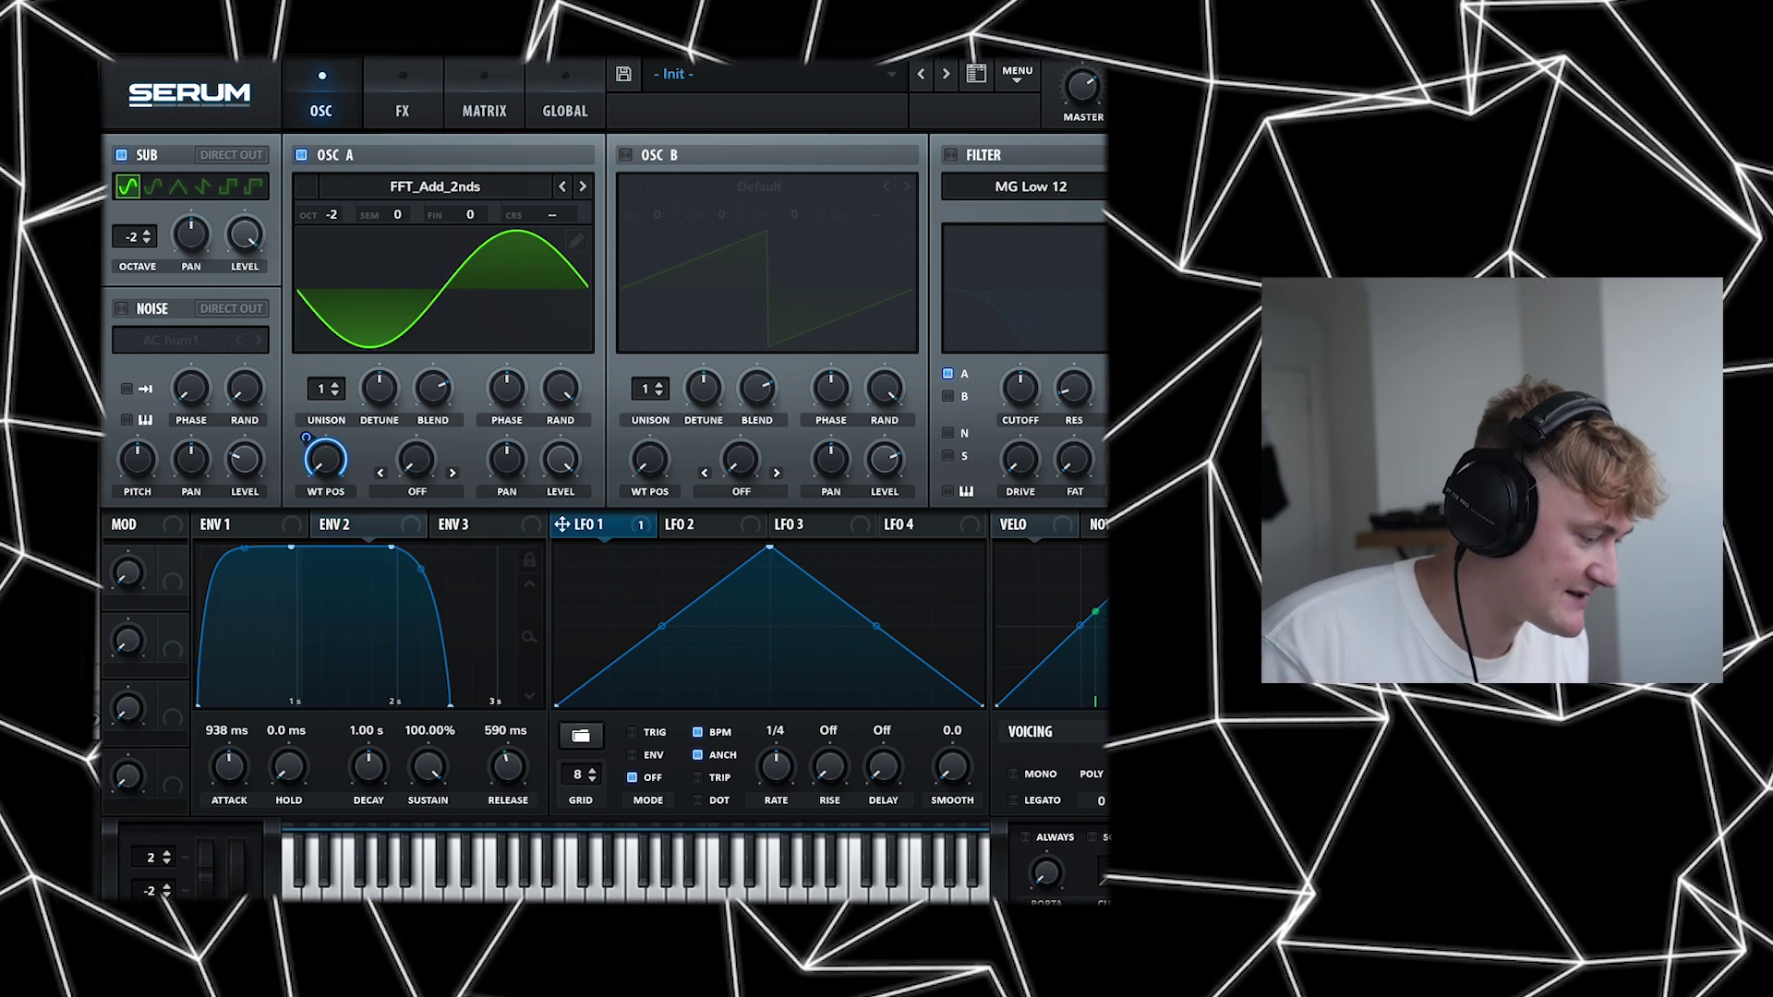
{"action": "left_click_drag", "start_coordinate": [769, 548], "coordinate": [675, 548]}
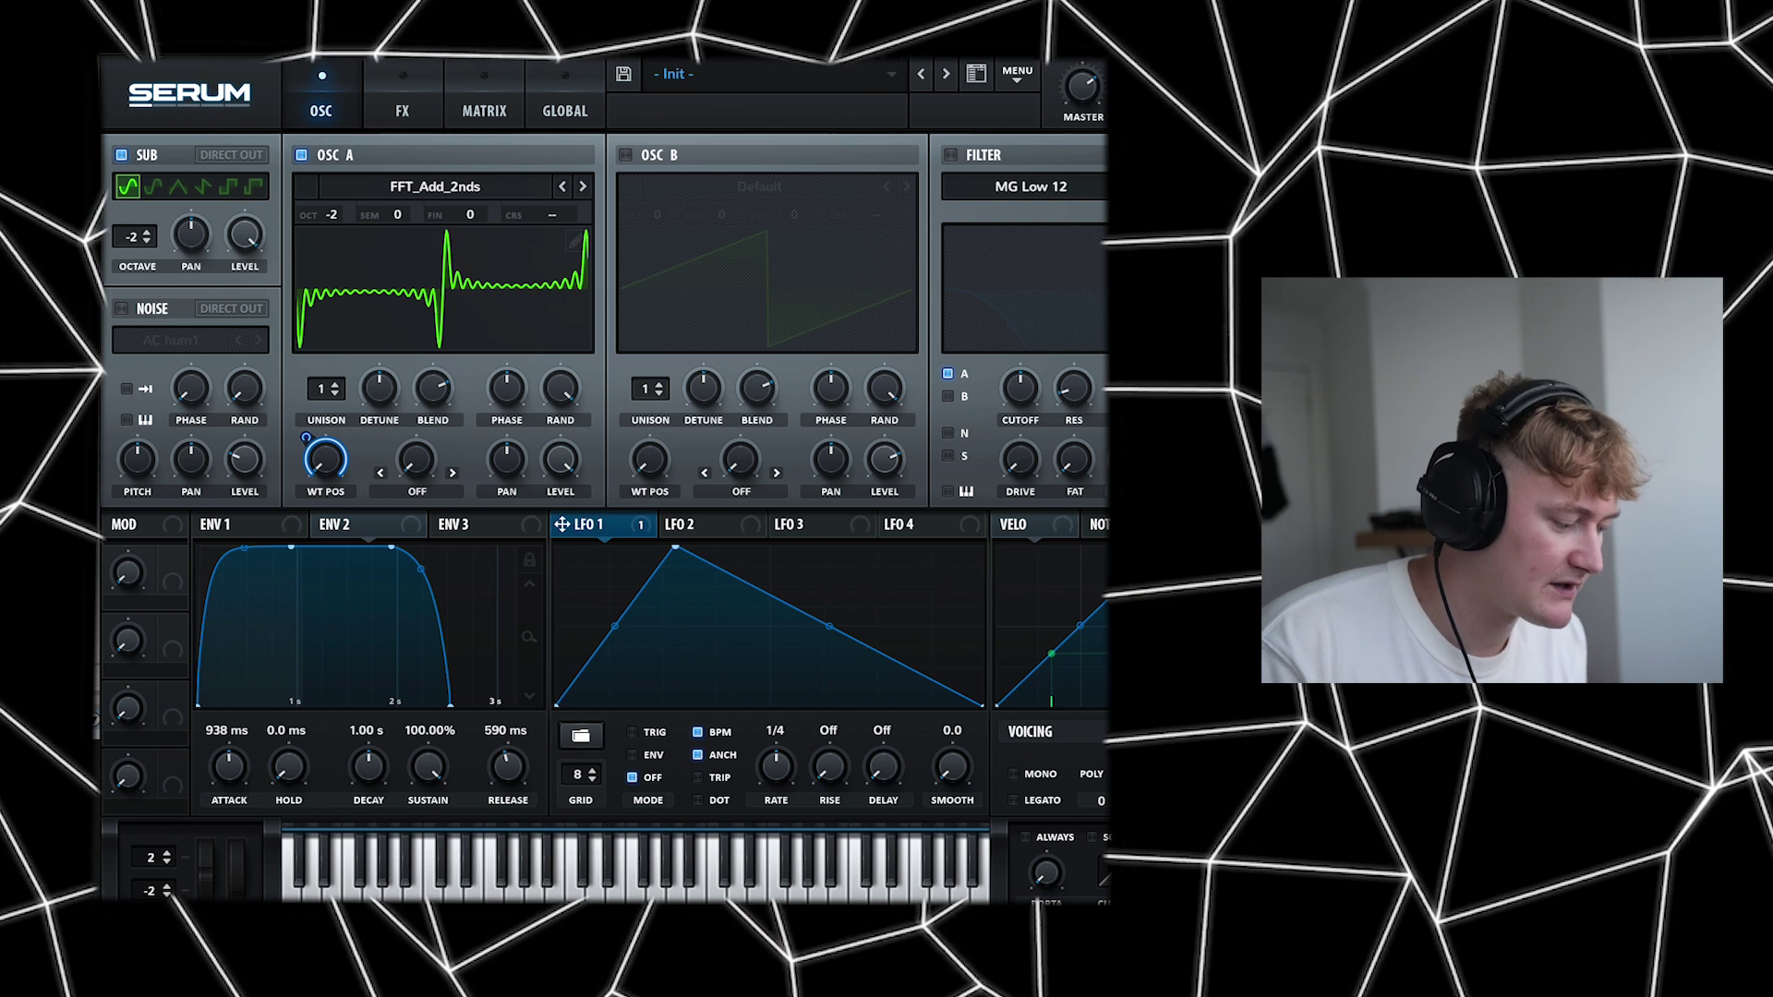
{"action": "left_click", "coordinate": [632, 733]}
{"action": "left_click", "coordinate": [632, 754]}
{"action": "left_click", "coordinate": [633, 732]}
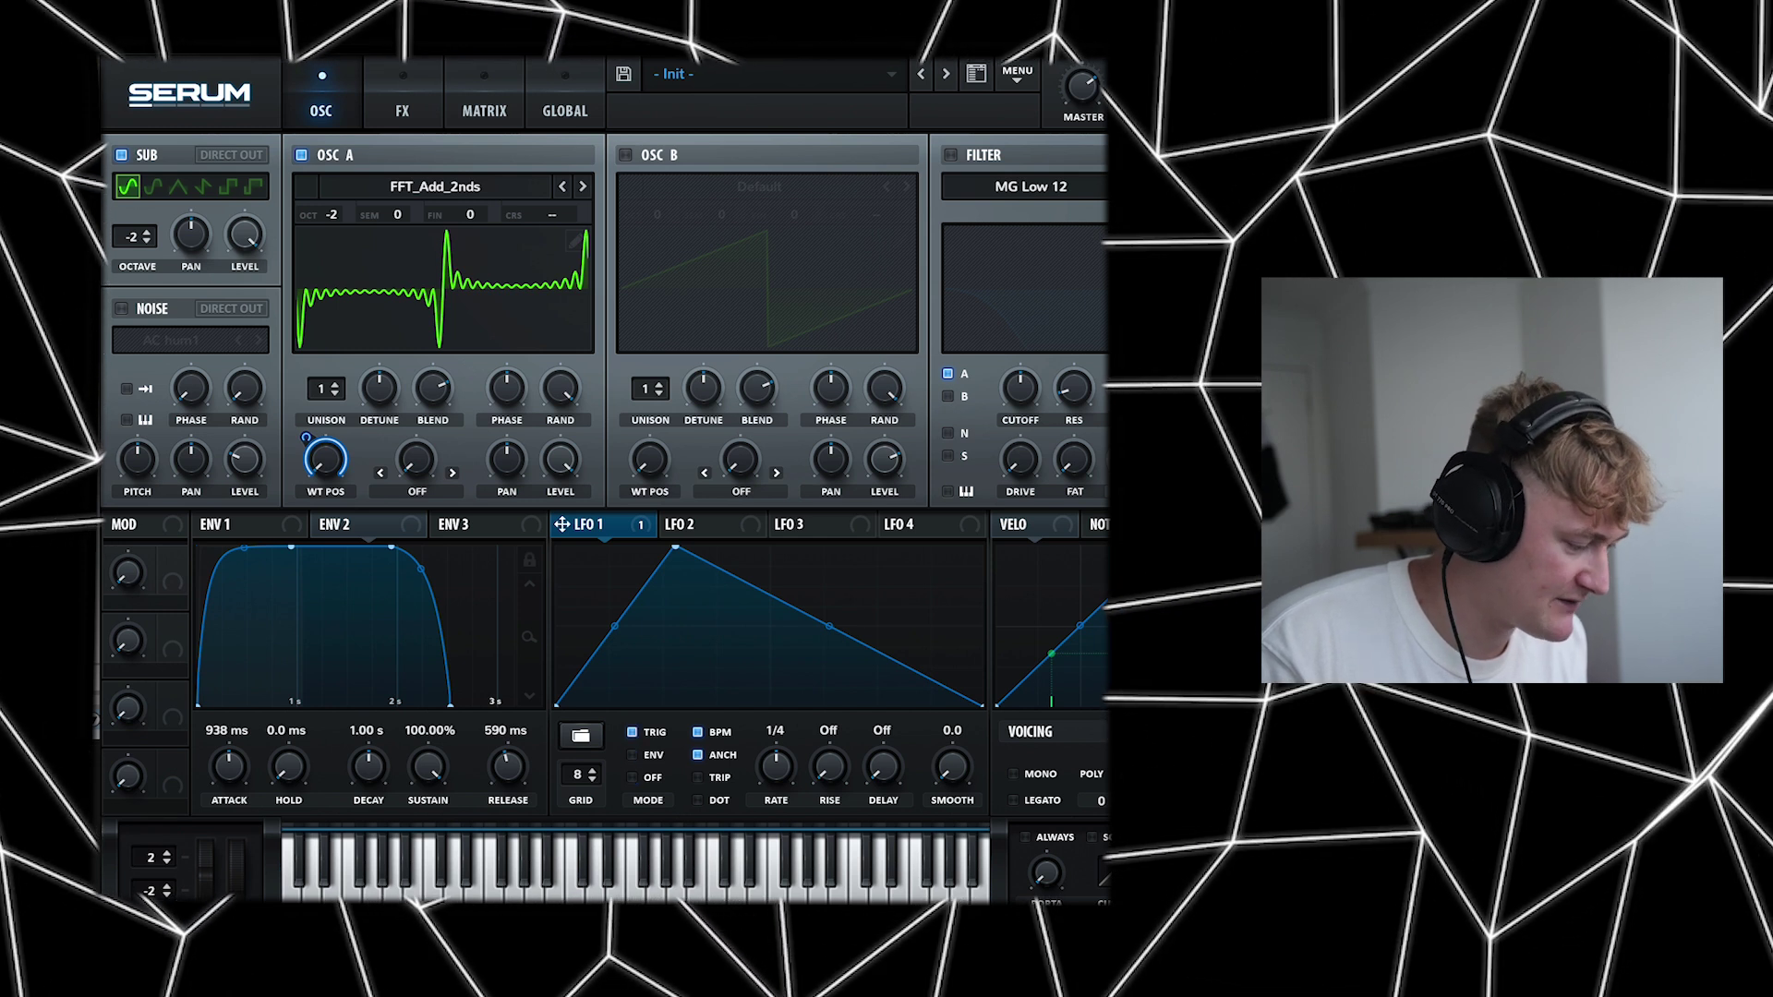
Bend LFO 1's rising and falling segments outward and set its rate to 1/16
{"action": "left_click_drag", "start_coordinate": [615, 626], "coordinate": [614, 554]}
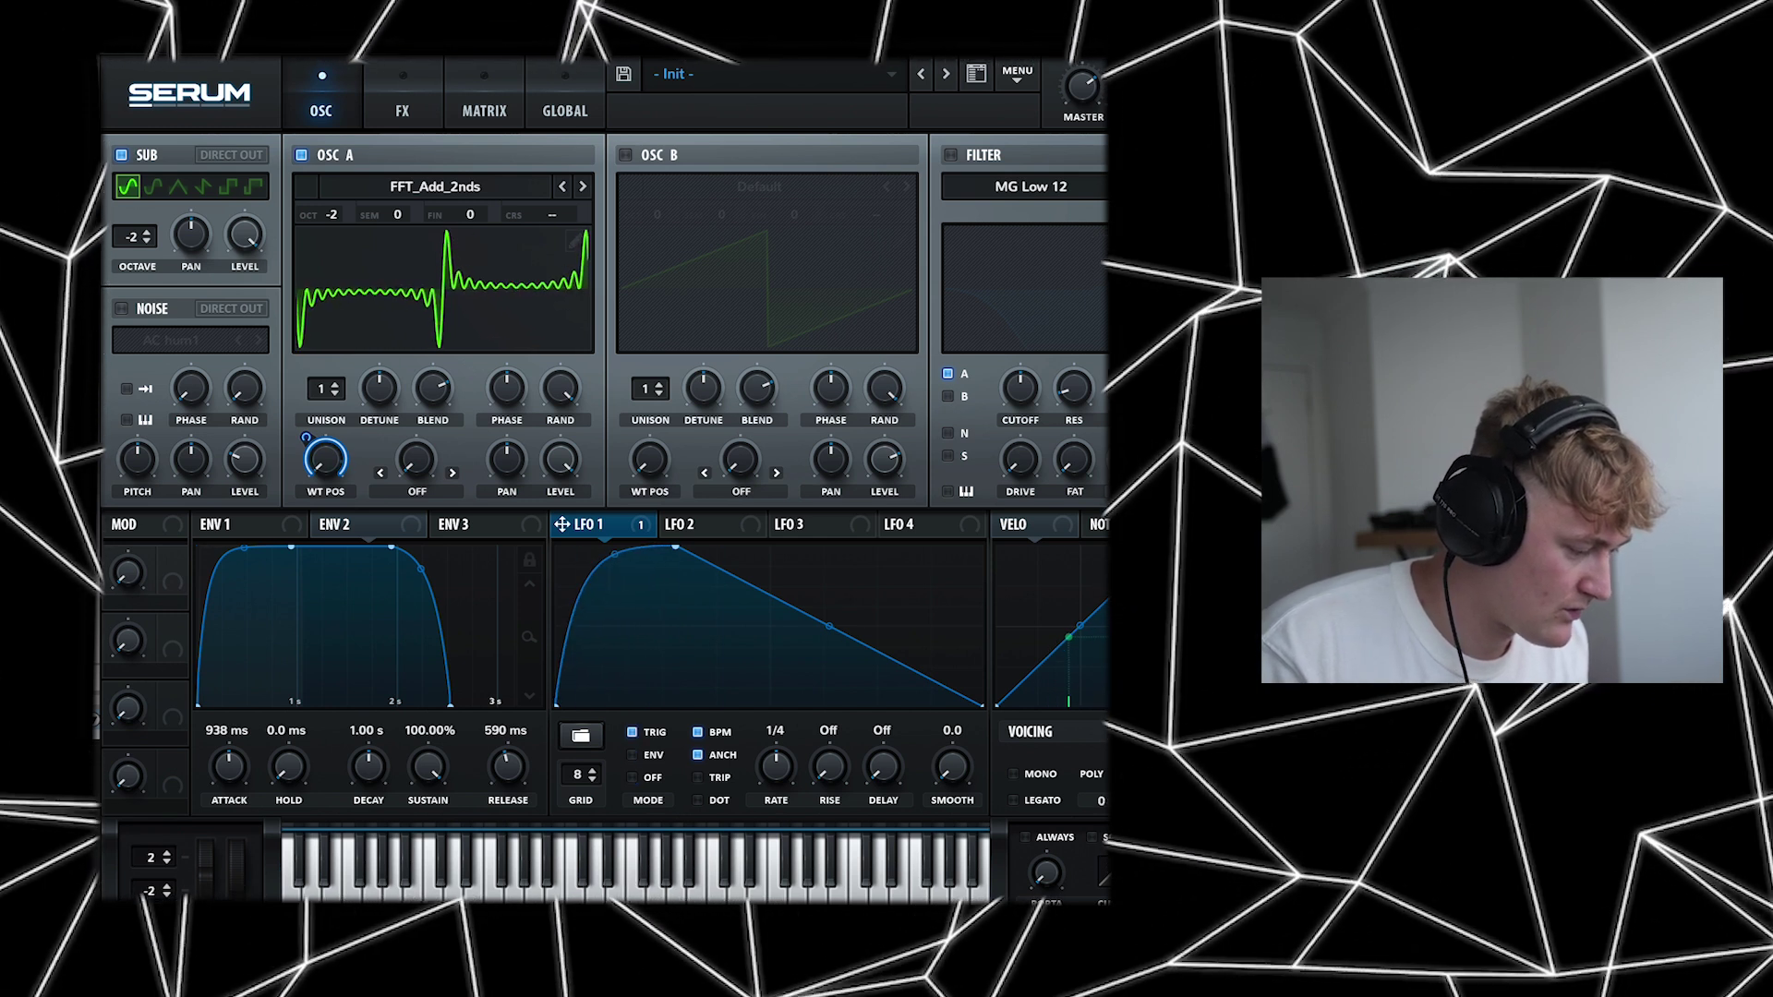
{"action": "left_click_drag", "start_coordinate": [830, 626], "coordinate": [829, 551]}
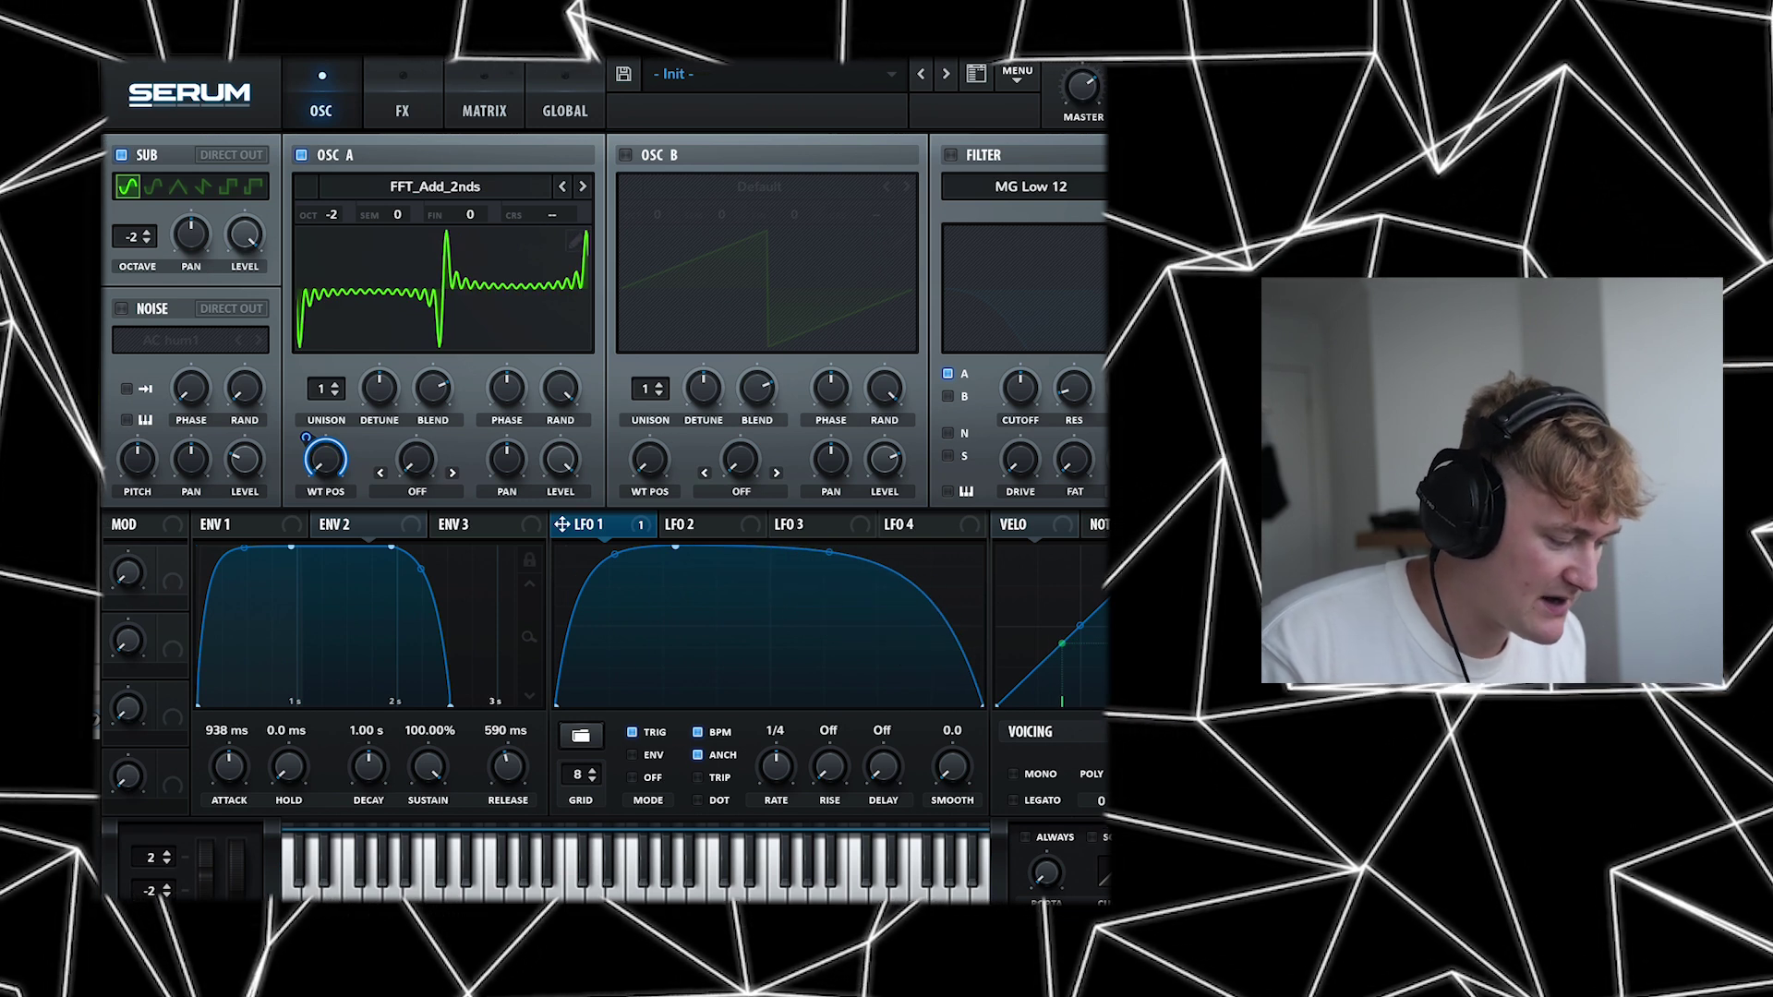
{"action": "left_click_drag", "start_coordinate": [776, 766], "coordinate": [775, 734]}
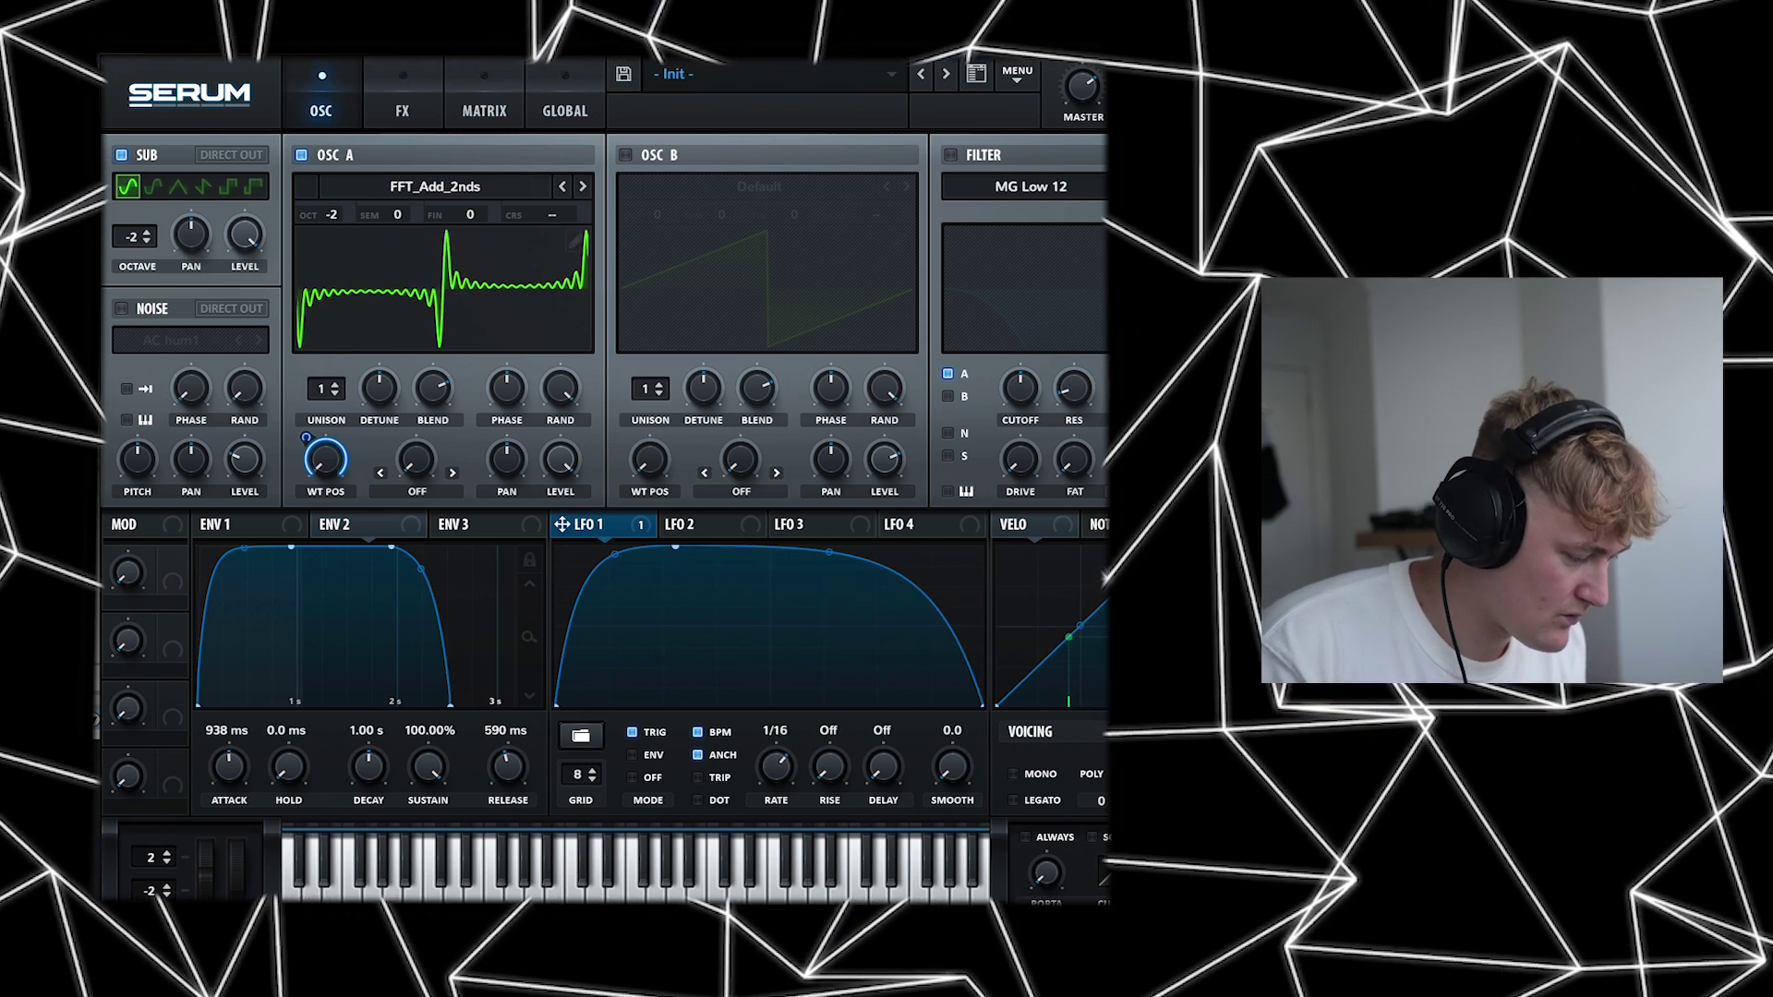
Reshape LFO 1 into a rounded hump with a centred peak, and reduce its modulation depth on oscillator A's wavetable position
{"action": "left_click_drag", "start_coordinate": [675, 546], "coordinate": [983, 547]}
{"action": "left_click_drag", "start_coordinate": [769, 555], "coordinate": [837, 556]}
{"action": "double_click", "coordinate": [690, 612]}
{"action": "double_click", "coordinate": [689, 612]}
{"action": "left_click_drag", "start_coordinate": [769, 616], "coordinate": [769, 570]}
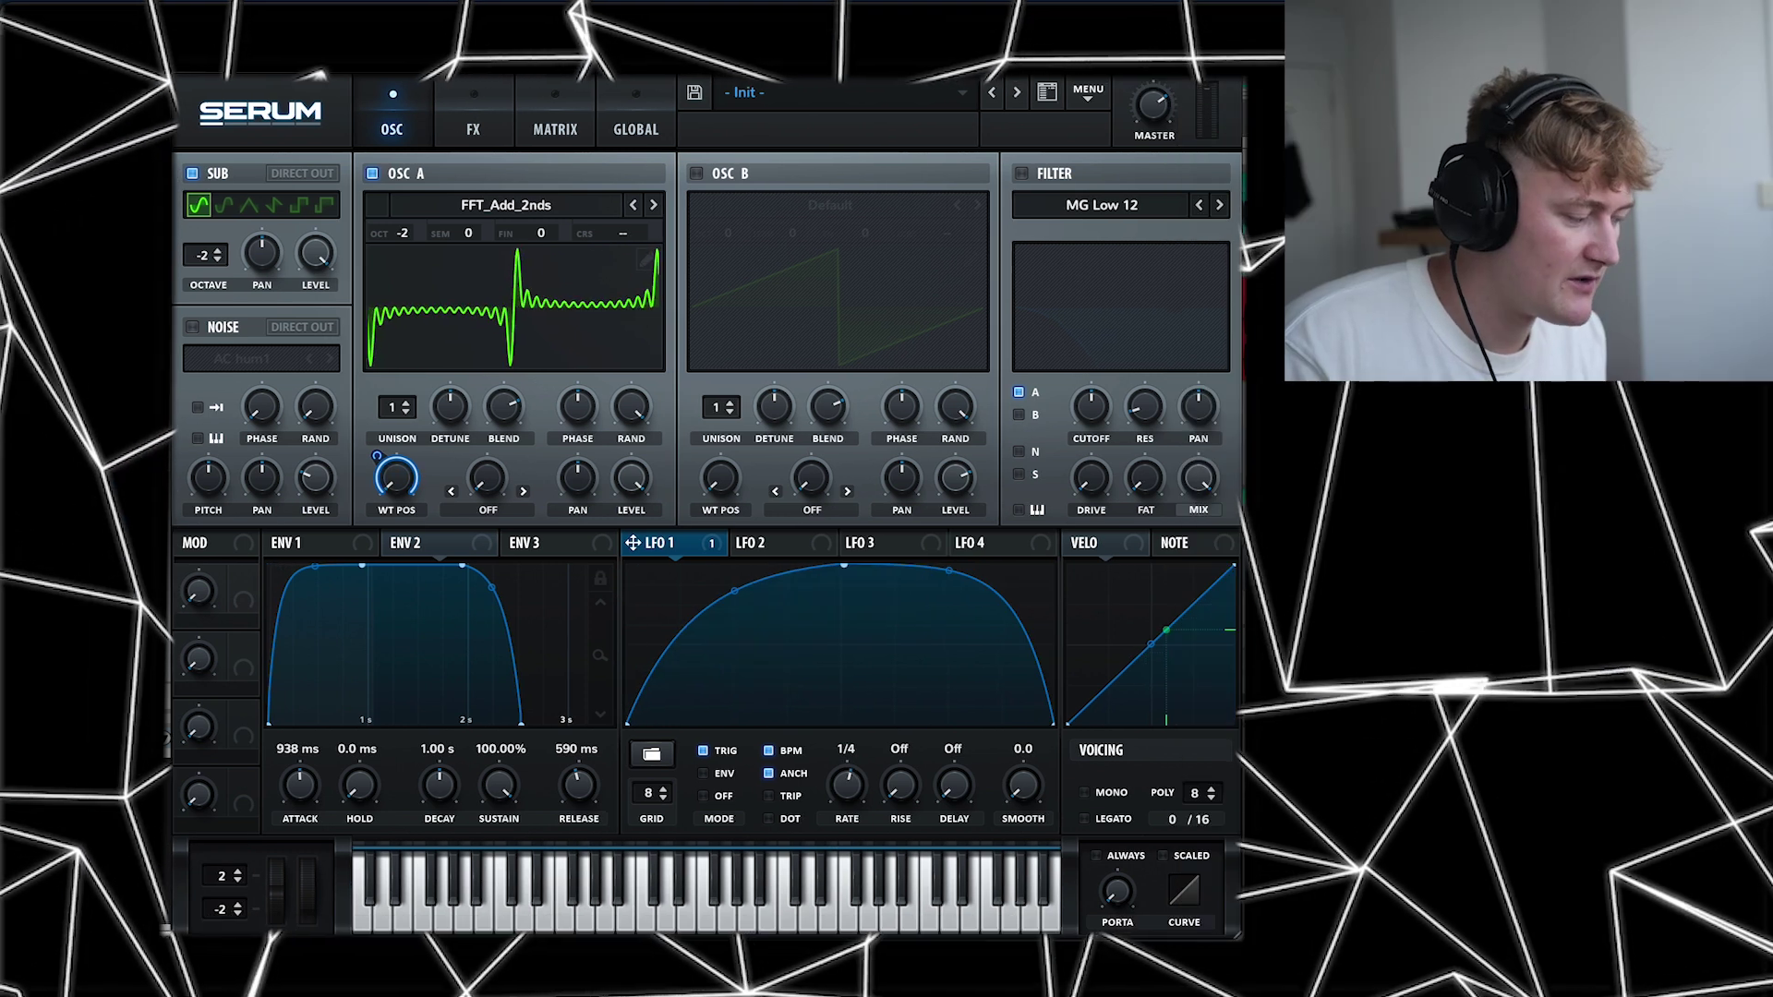
{"action": "left_click_drag", "start_coordinate": [377, 455], "coordinate": [377, 458]}
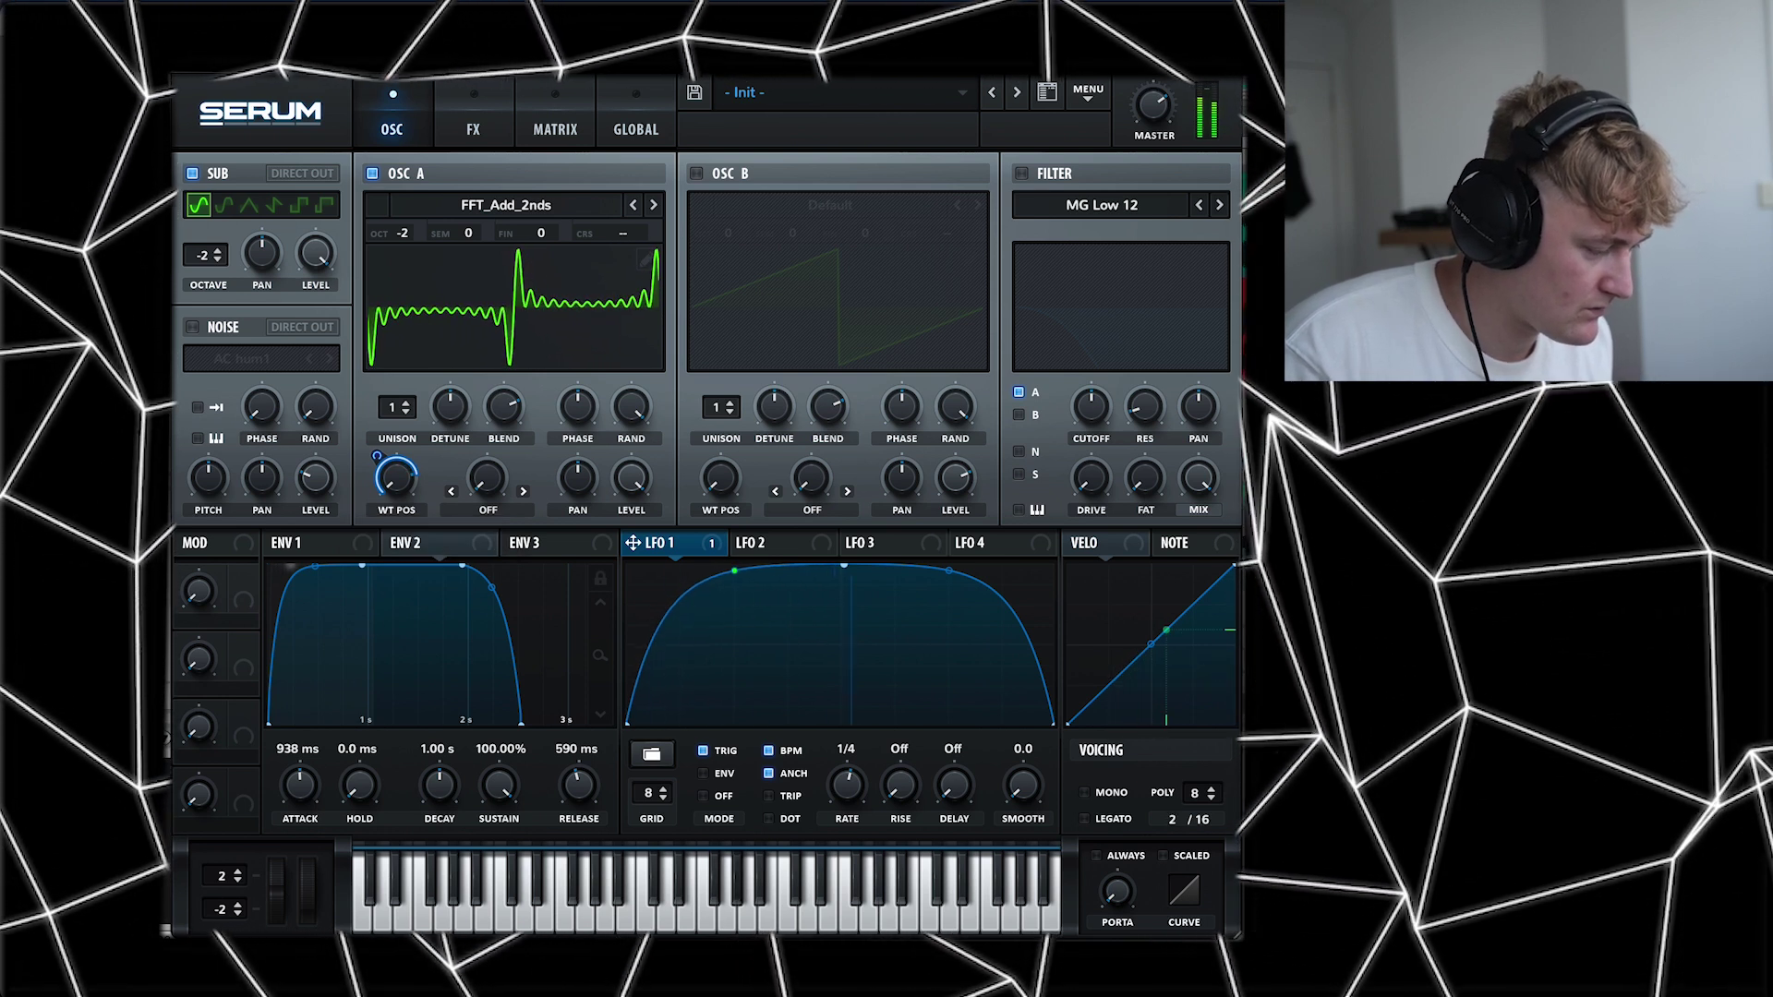
Remove all of LFO 1's modulation destinations and modulate oscillator A's wavetable position with Env 2 instead
{"action": "right_click", "coordinate": [633, 543]}
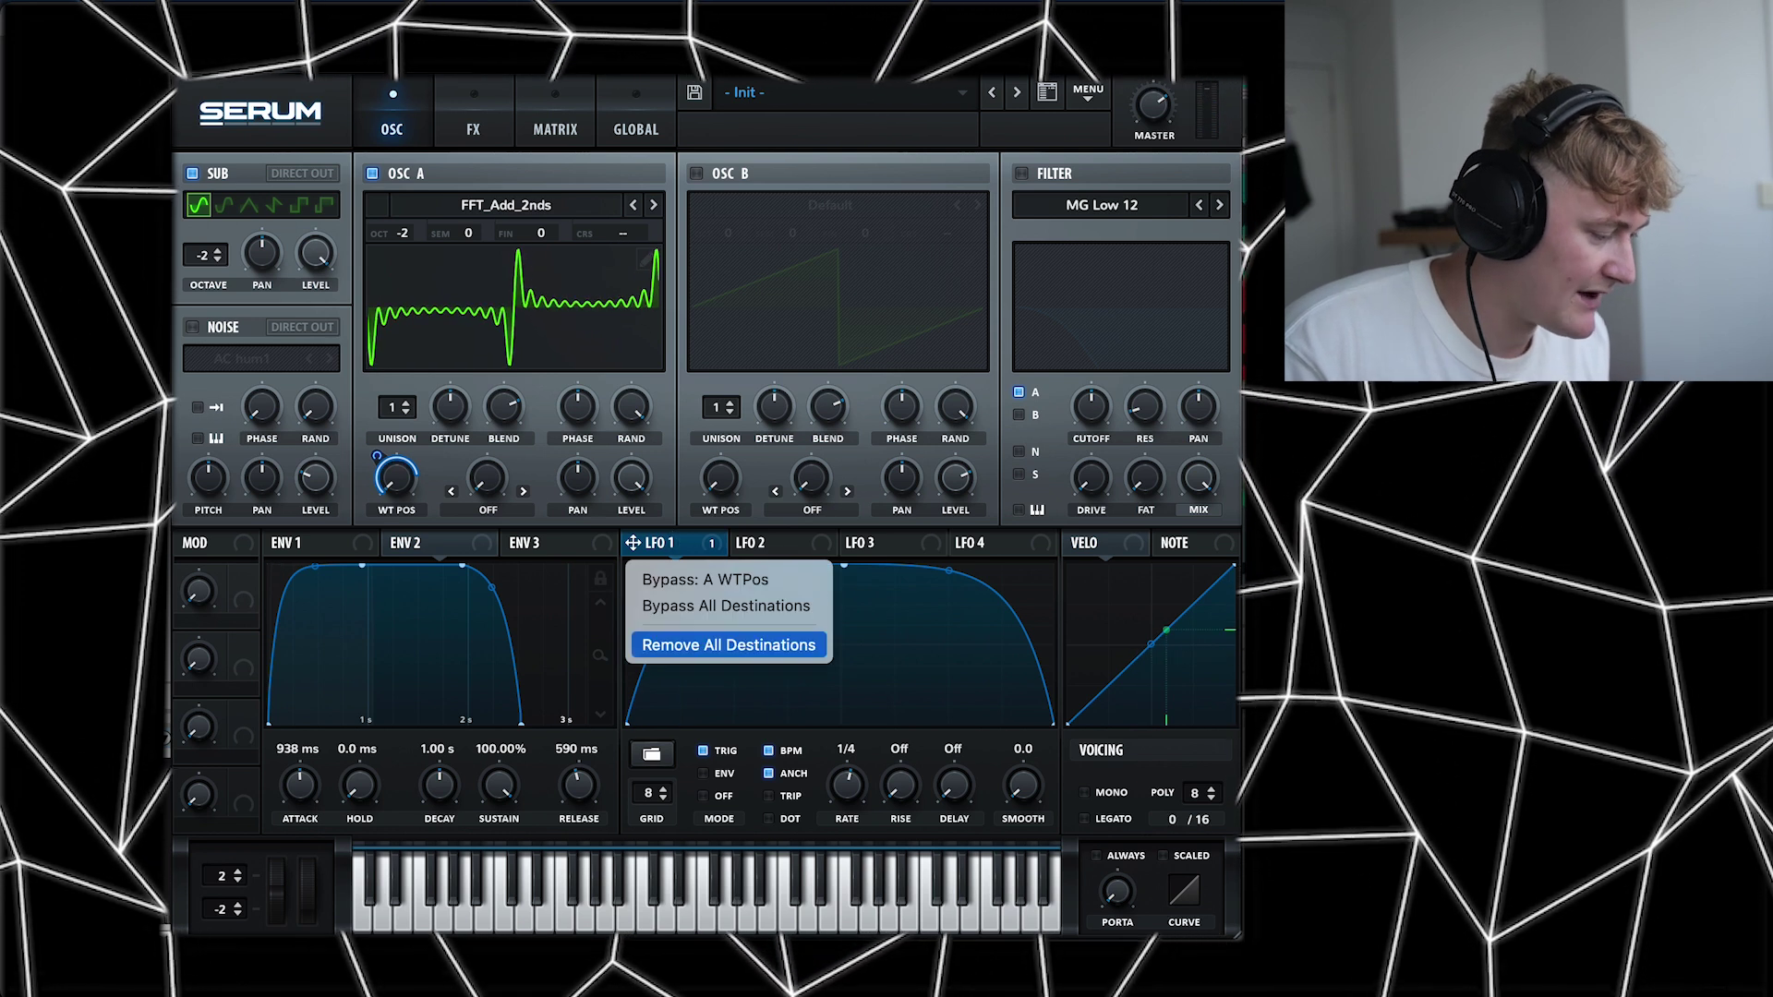
{"action": "left_click", "coordinate": [728, 644]}
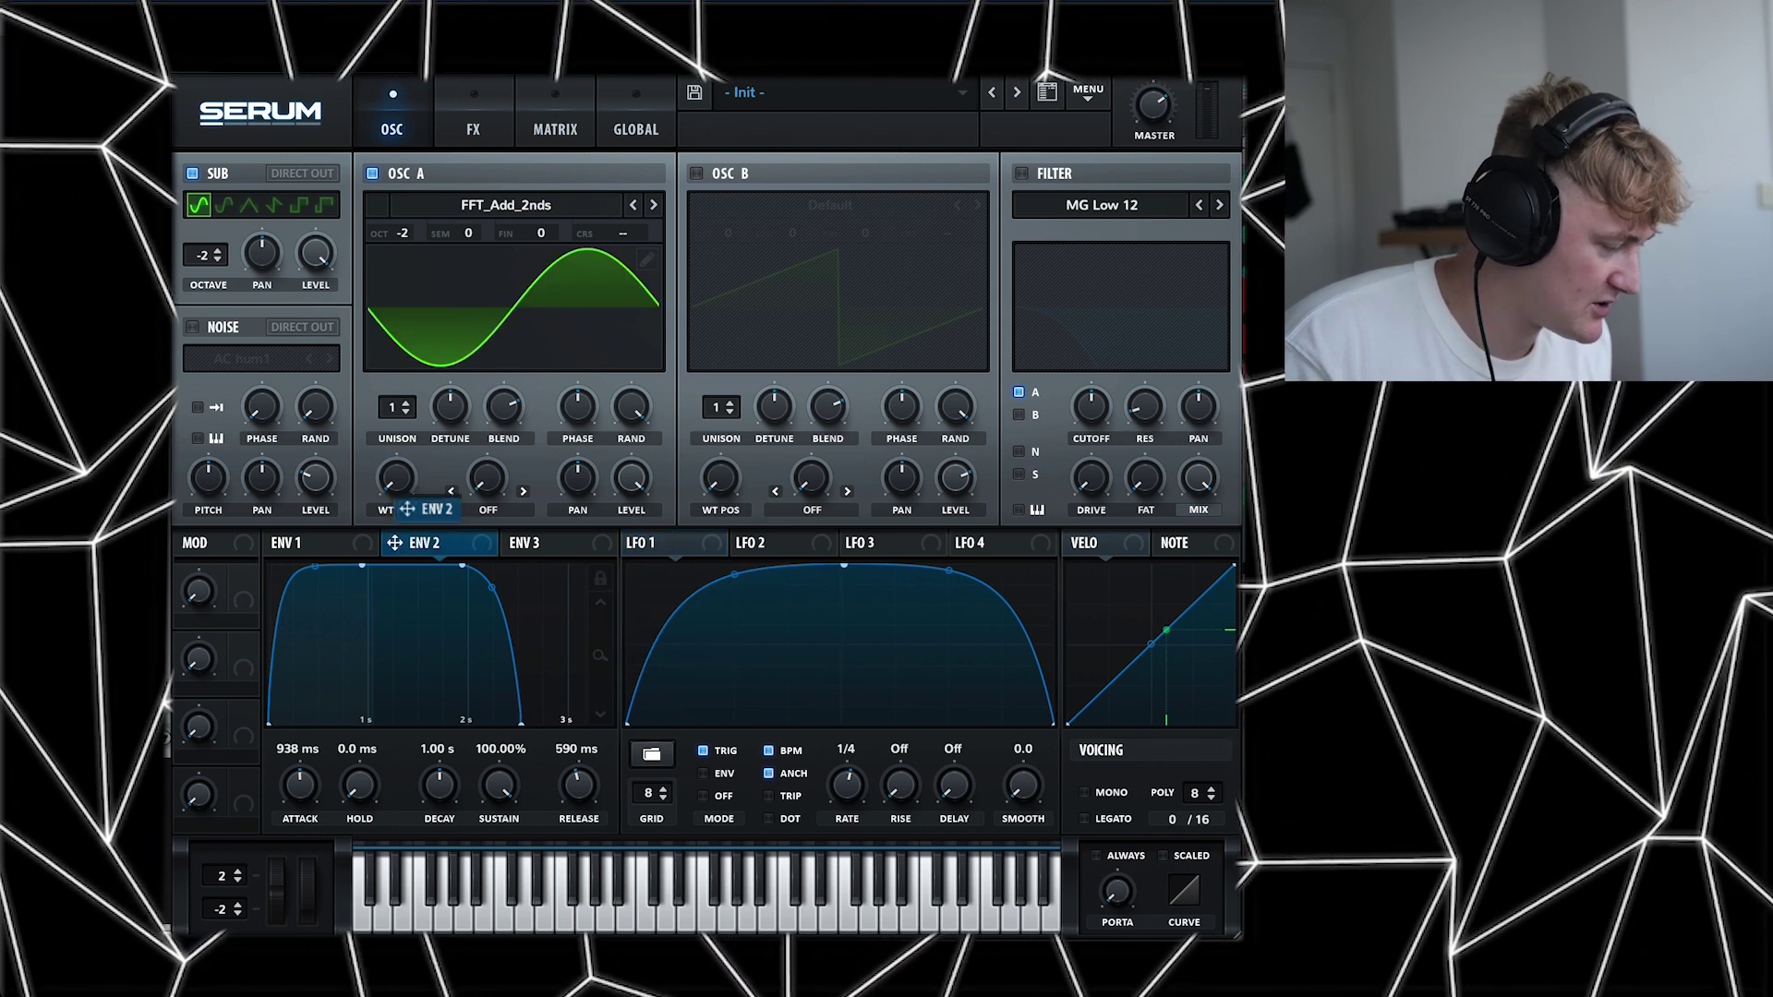
{"action": "left_click", "coordinate": [473, 129]}
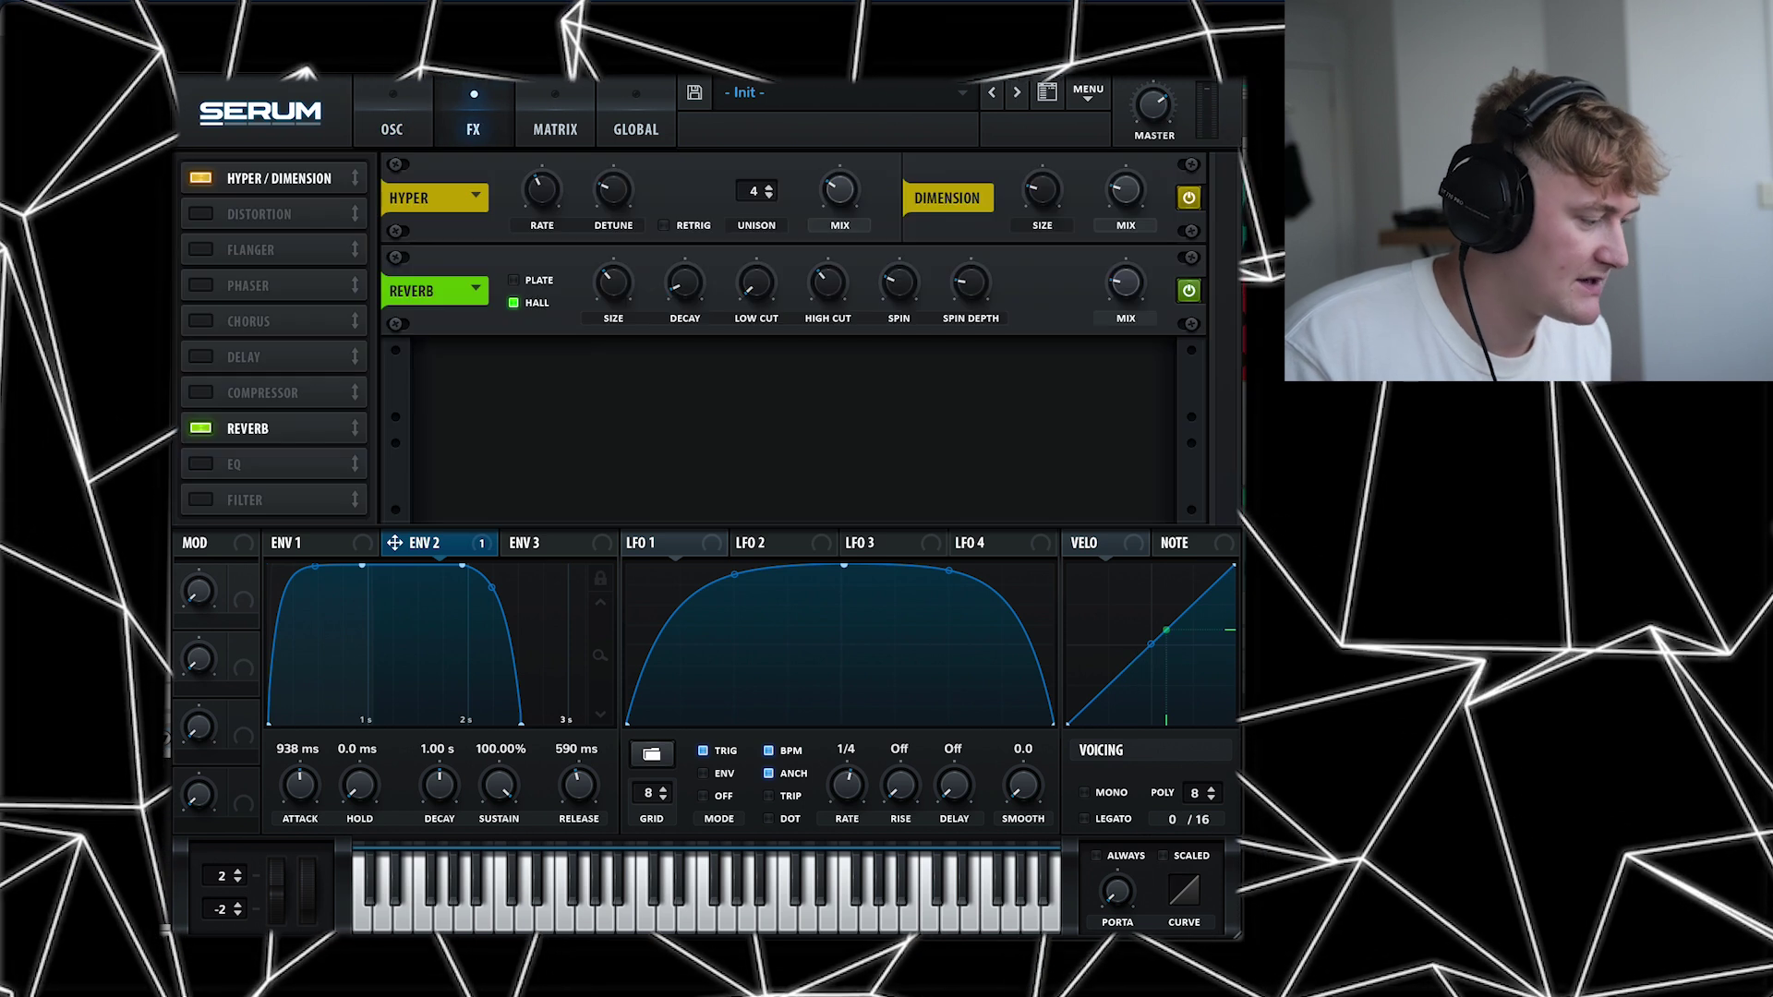
{"action": "left_click", "coordinate": [391, 130]}
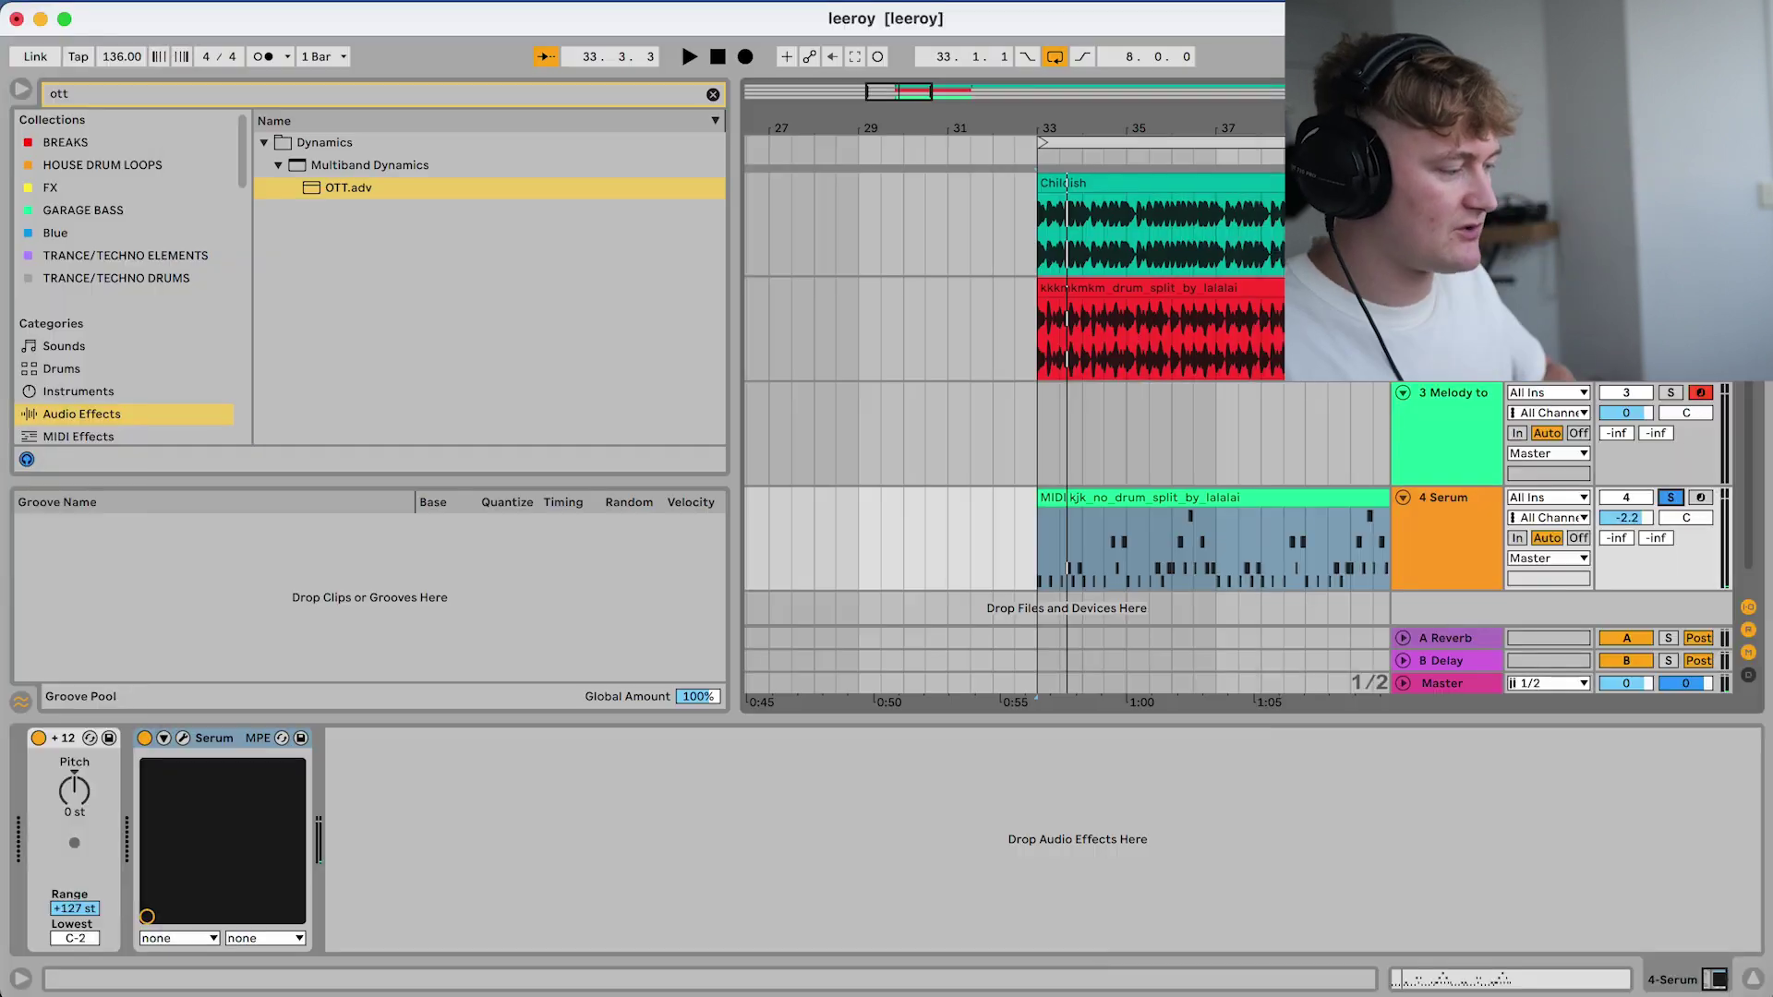
Switch to Ableton Live and add EQ Eight after Serum on the Serum track
{"action": "key", "text": "super+f"}
{"action": "type", "text": "eq"}
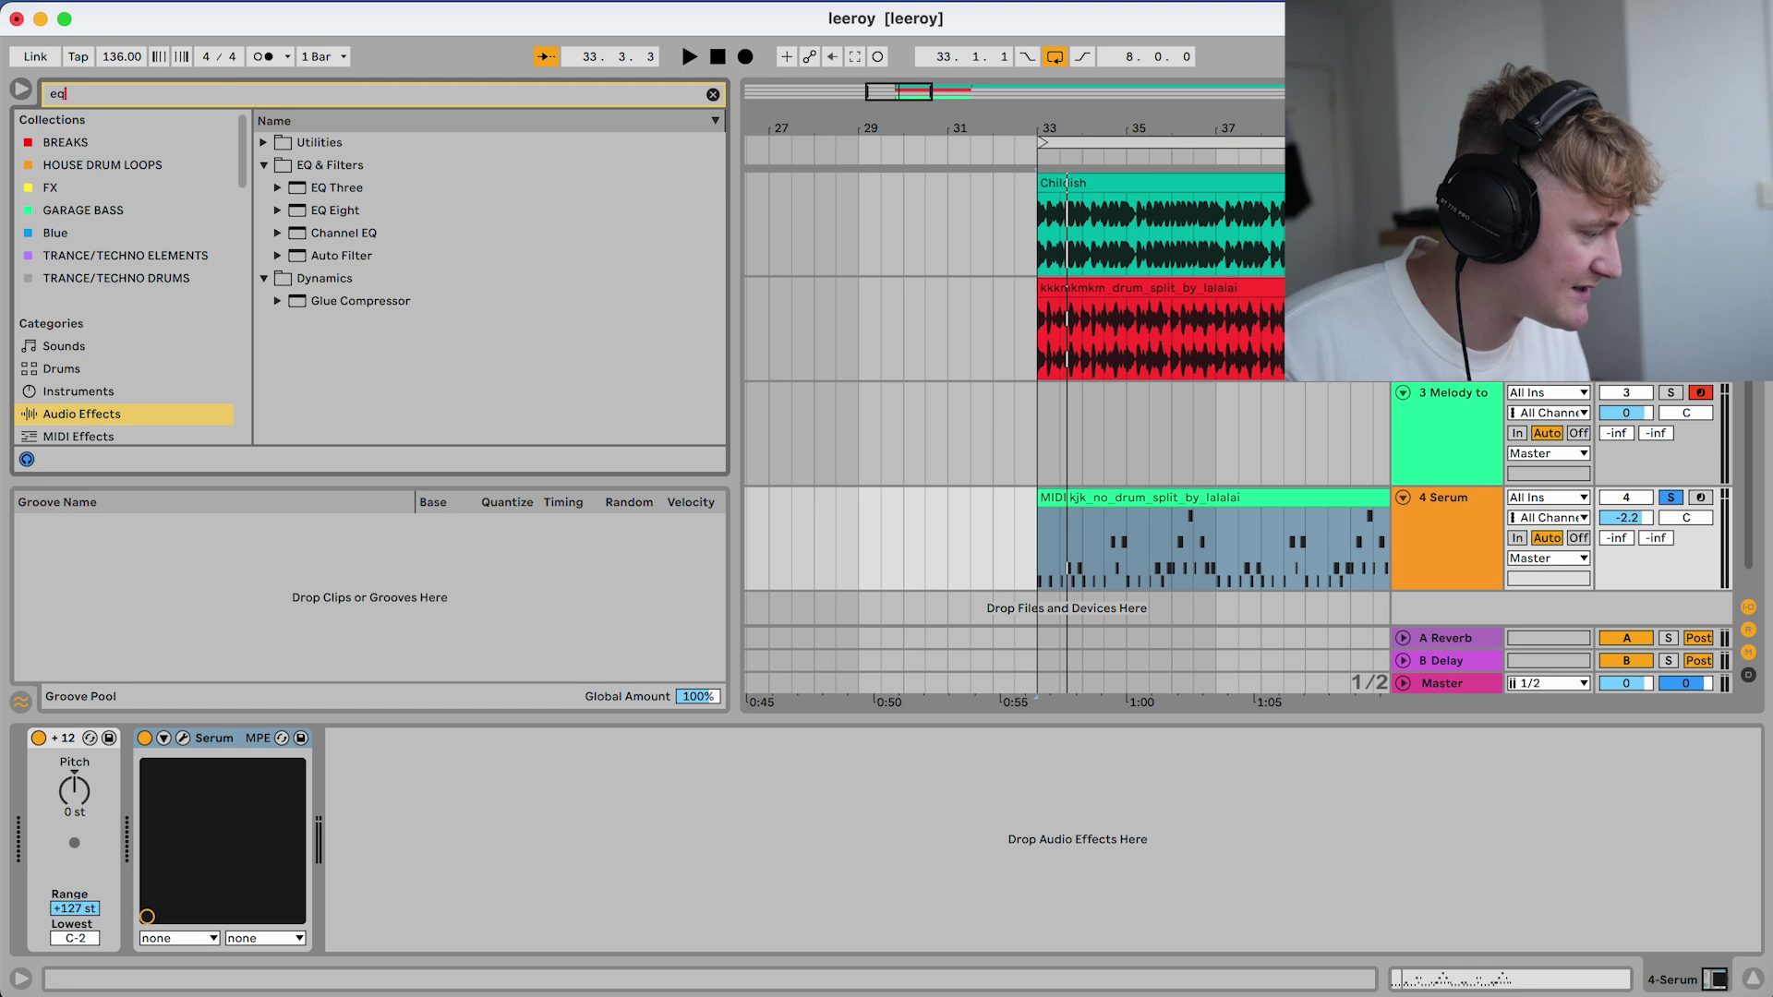
{"action": "double_click", "coordinate": [334, 209]}
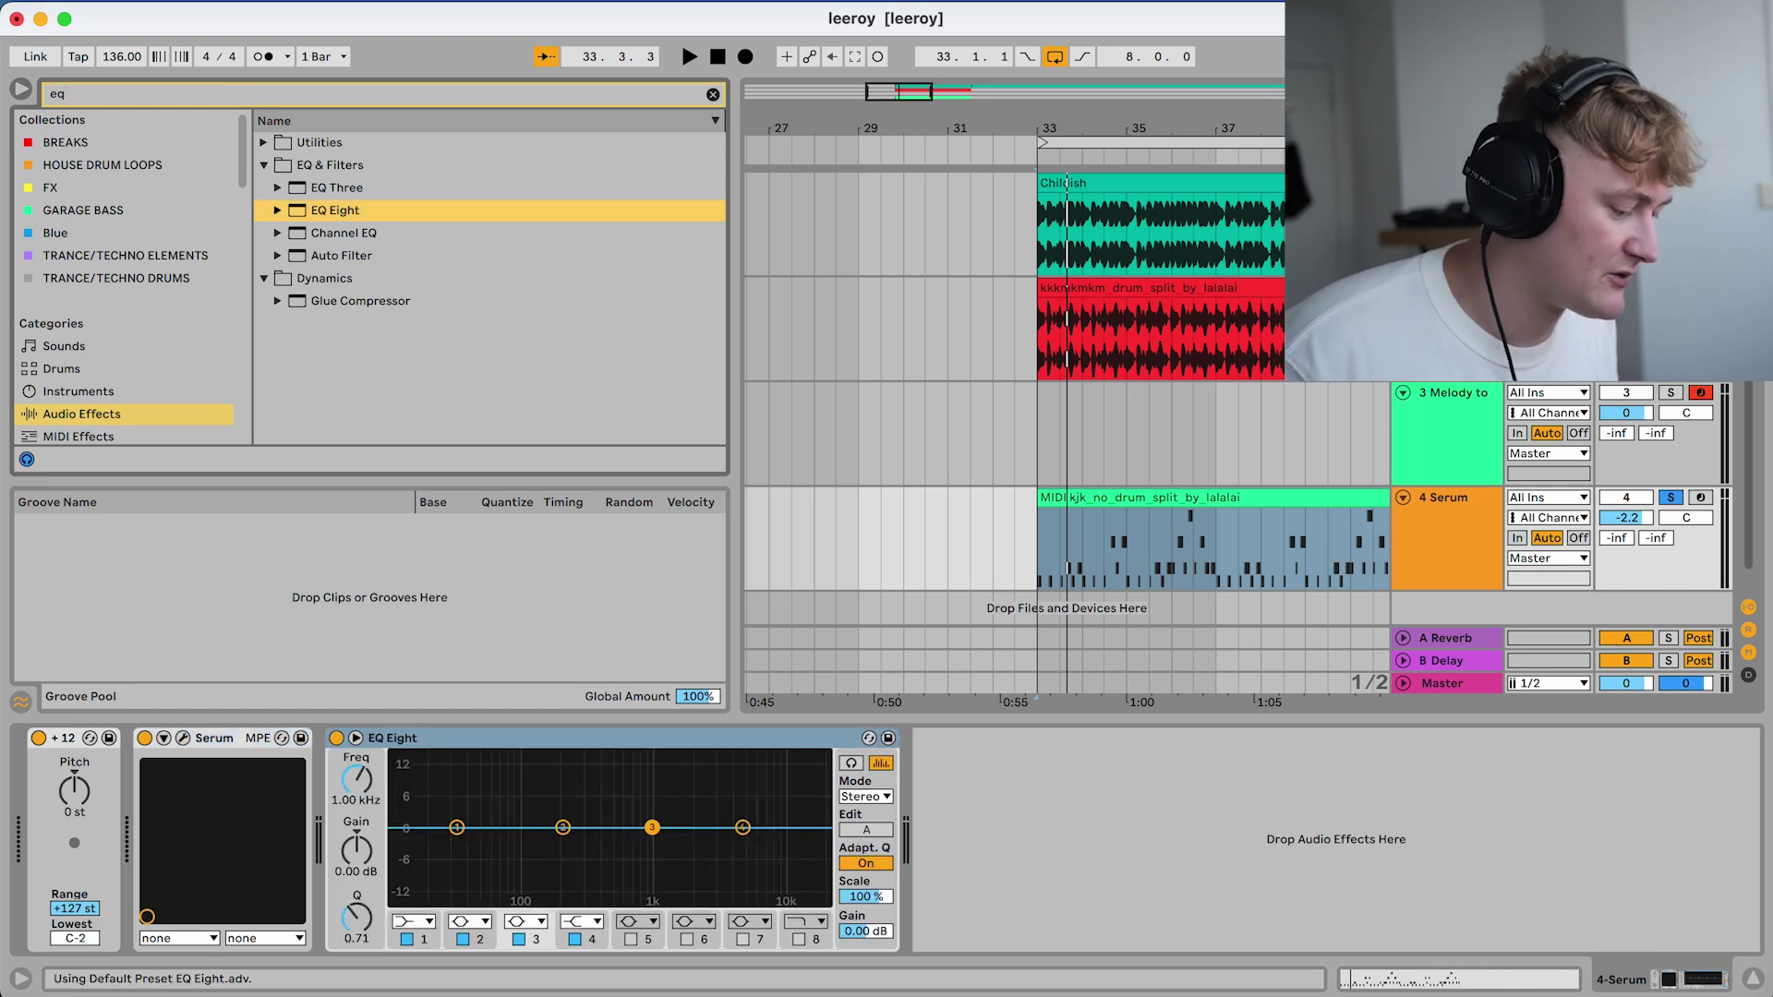
In EQ Eight, boost band 2 by 4.59 dB at 474 Hz, cut band 5 by 8.06 dB at 109 Hz, and audition the bass
{"action": "key", "text": "space"}
{"action": "left_click_drag", "start_coordinate": [563, 827], "coordinate": [661, 773]}
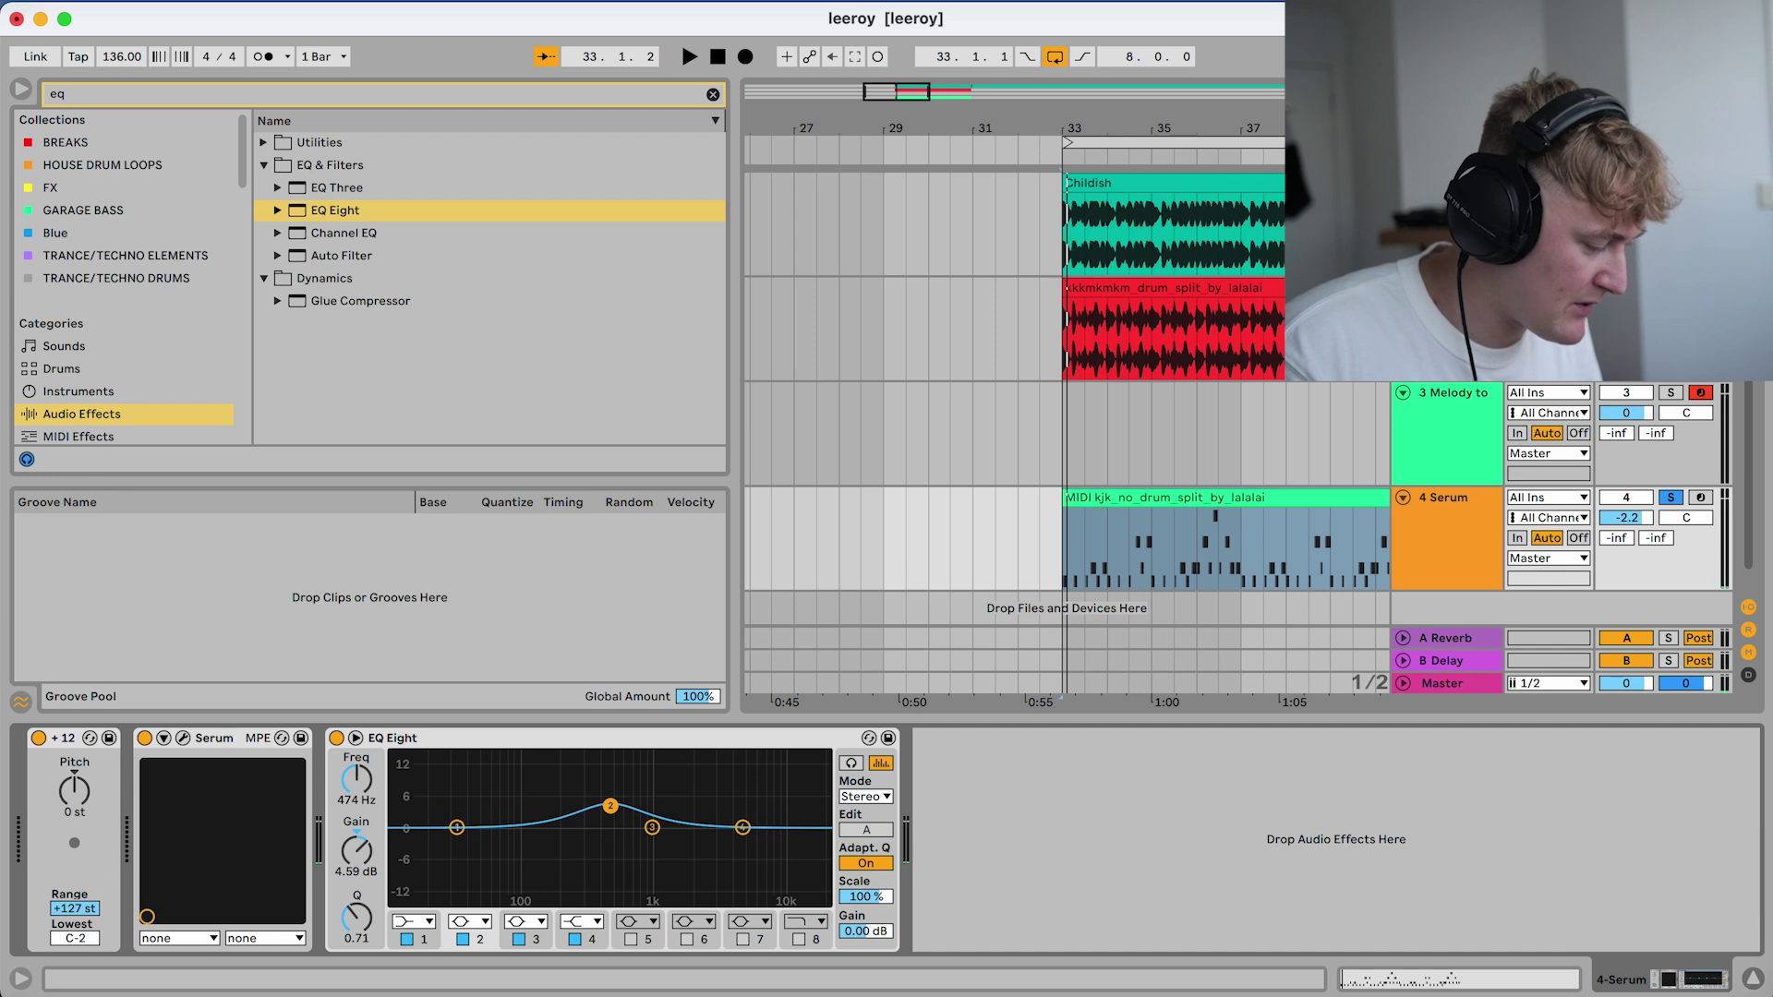
{"action": "left_click", "coordinate": [742, 827]}
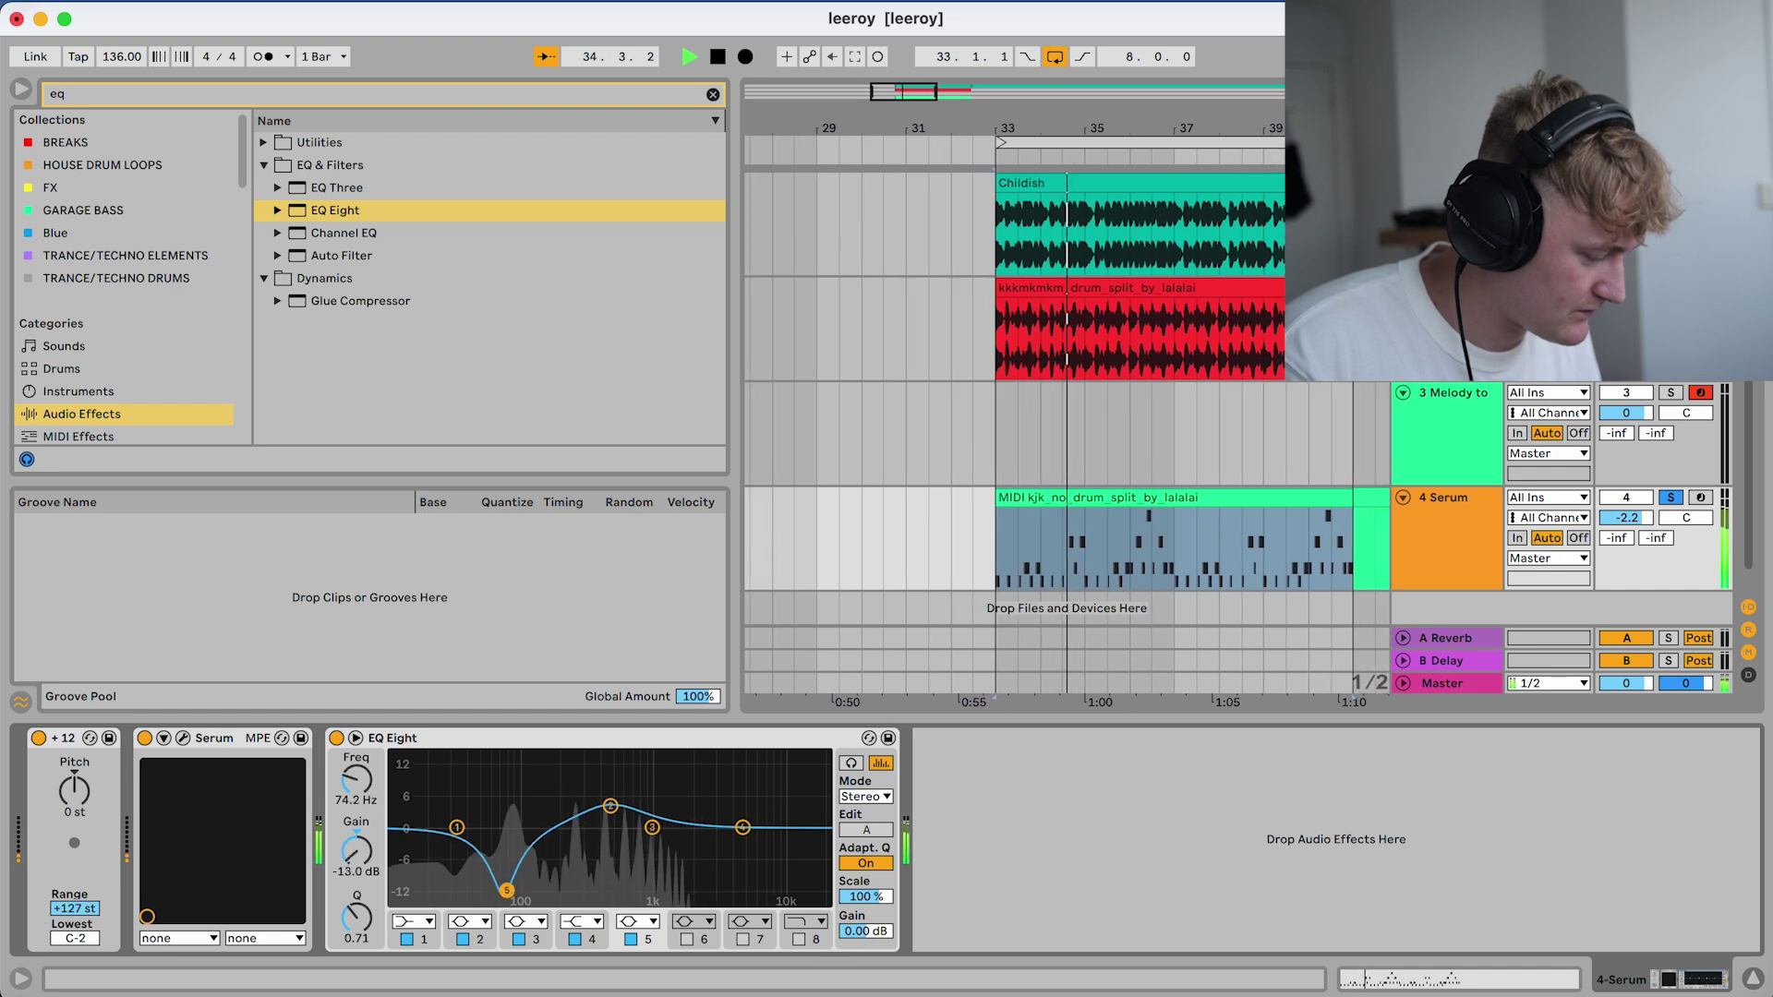
{"action": "mouse_move", "coordinate": [525, 877]}
{"action": "left_mouse_down"}
{"action": "mouse_move", "coordinate": [515, 855]}
{"action": "mouse_move", "coordinate": [528, 866]}
{"action": "left_mouse_up"}
{"action": "key", "text": "space"}
{"action": "key", "text": "super+f"}
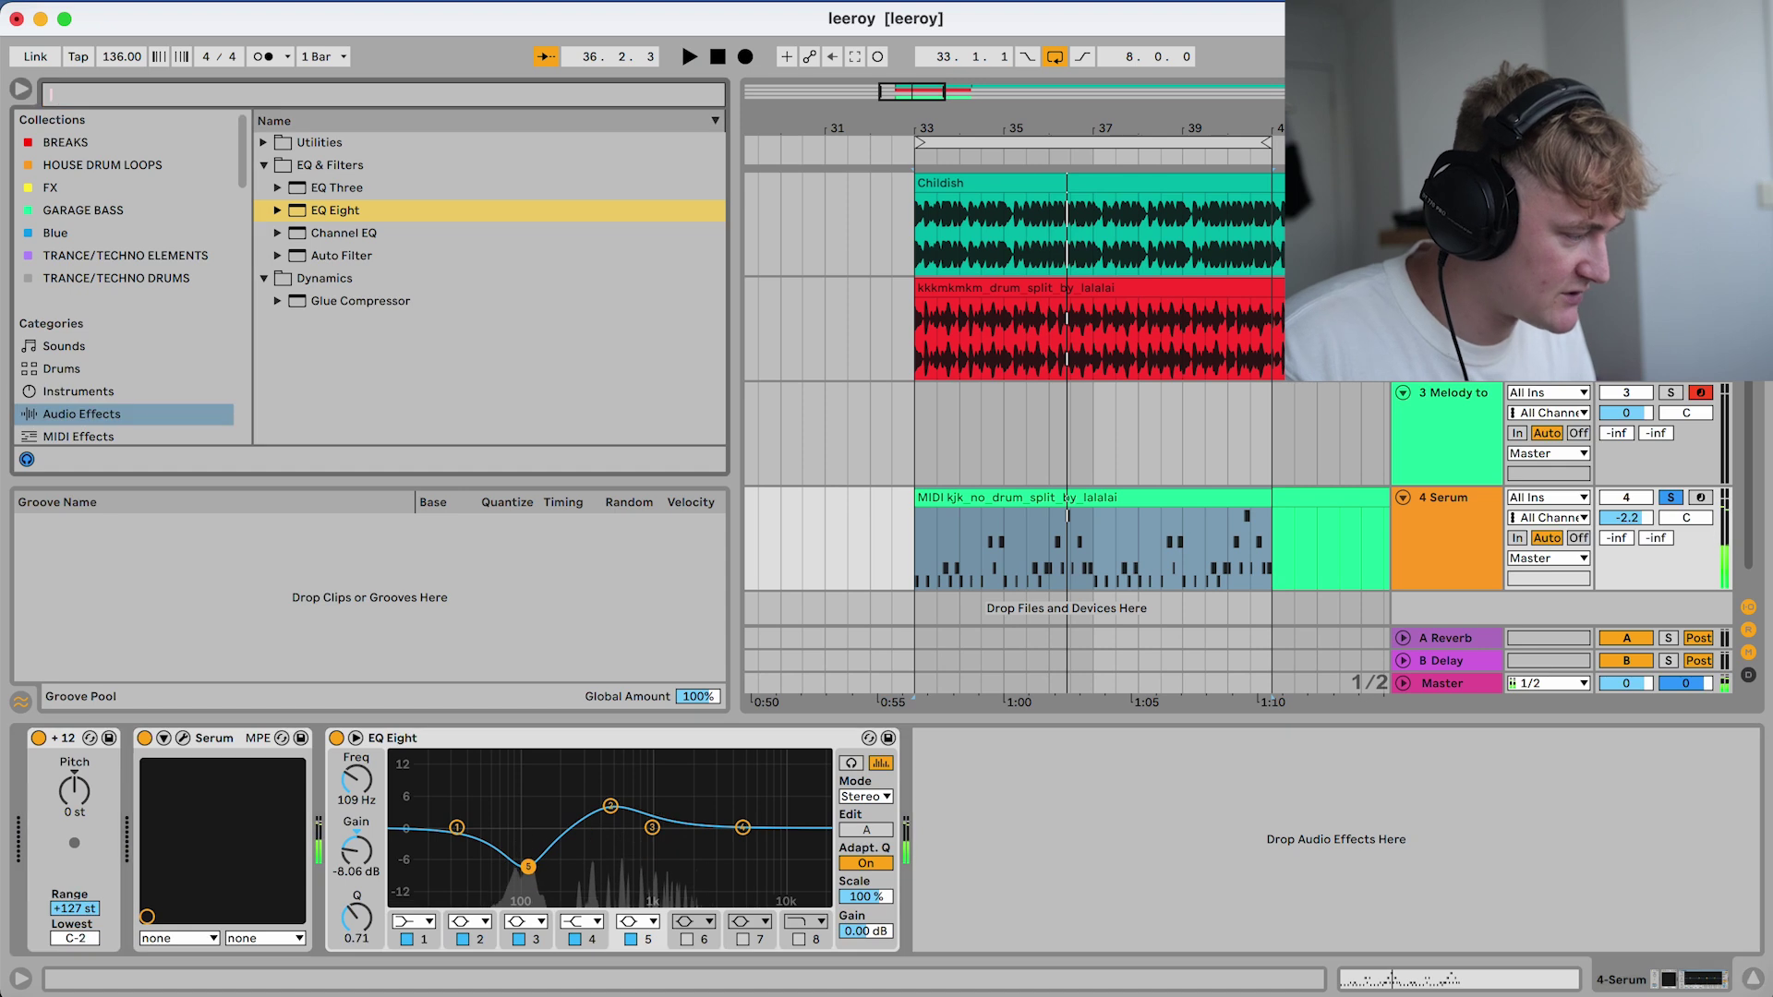
{"action": "key", "text": "BackSpace"}
{"action": "key", "text": "space"}
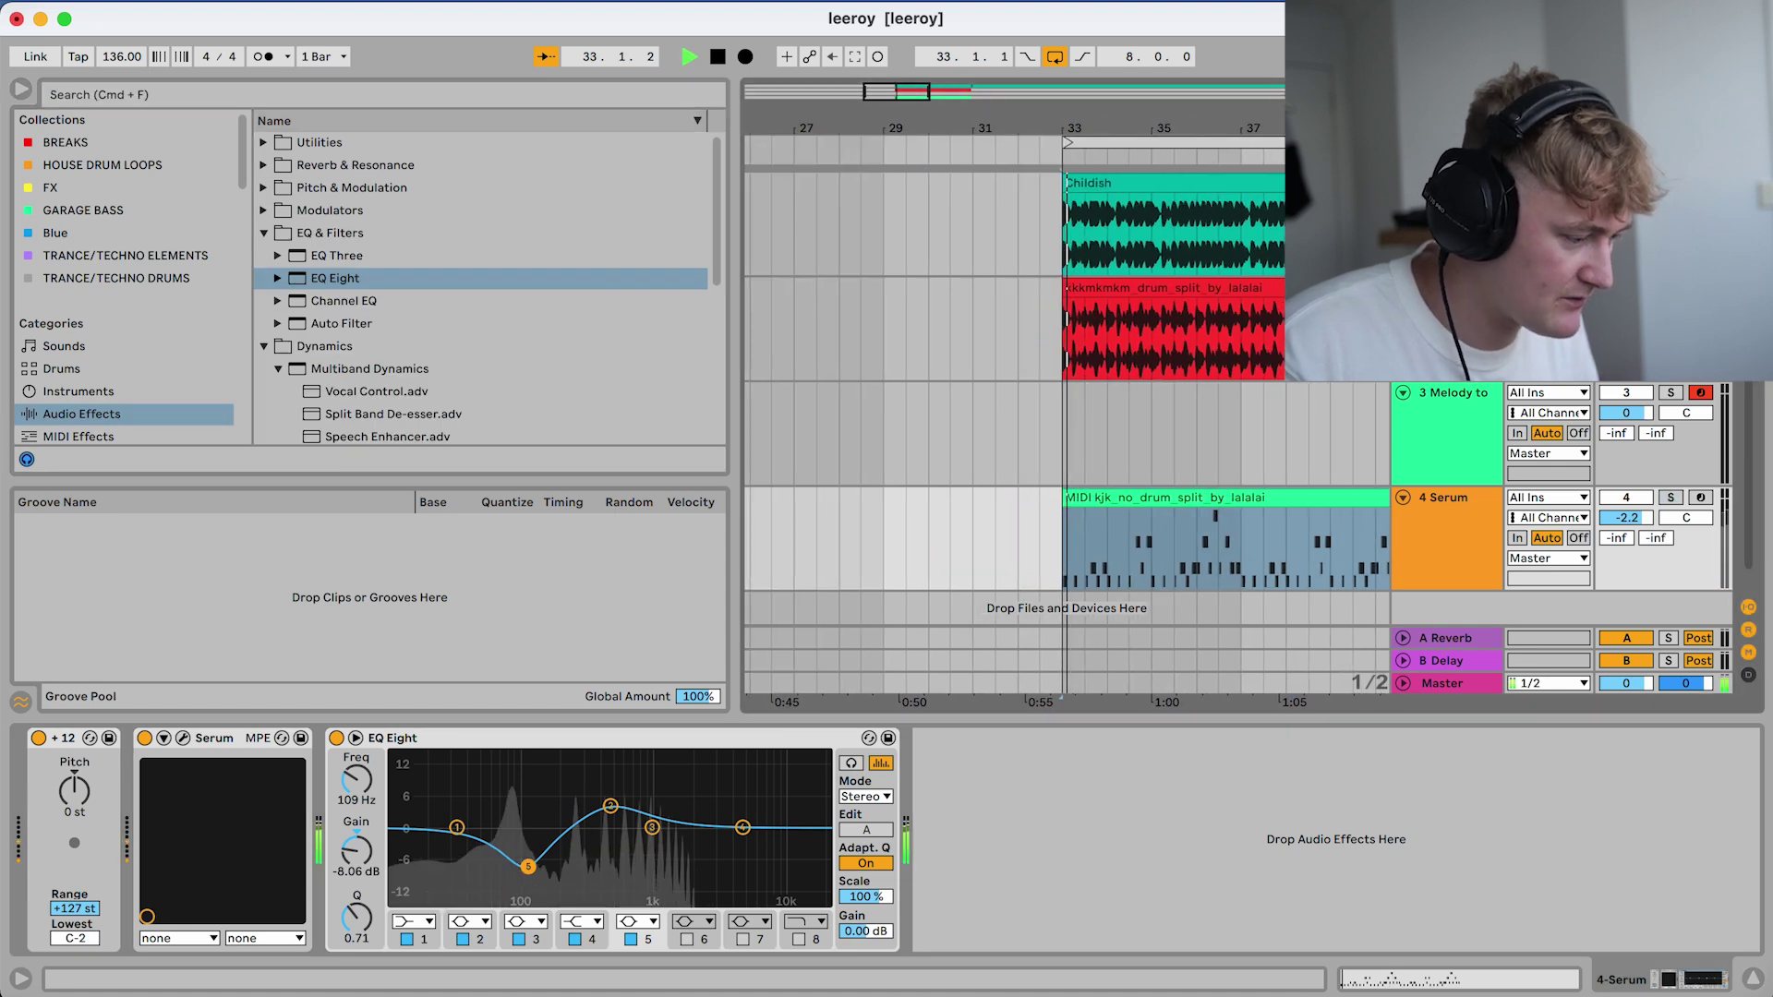
{"action": "key", "text": "s"}
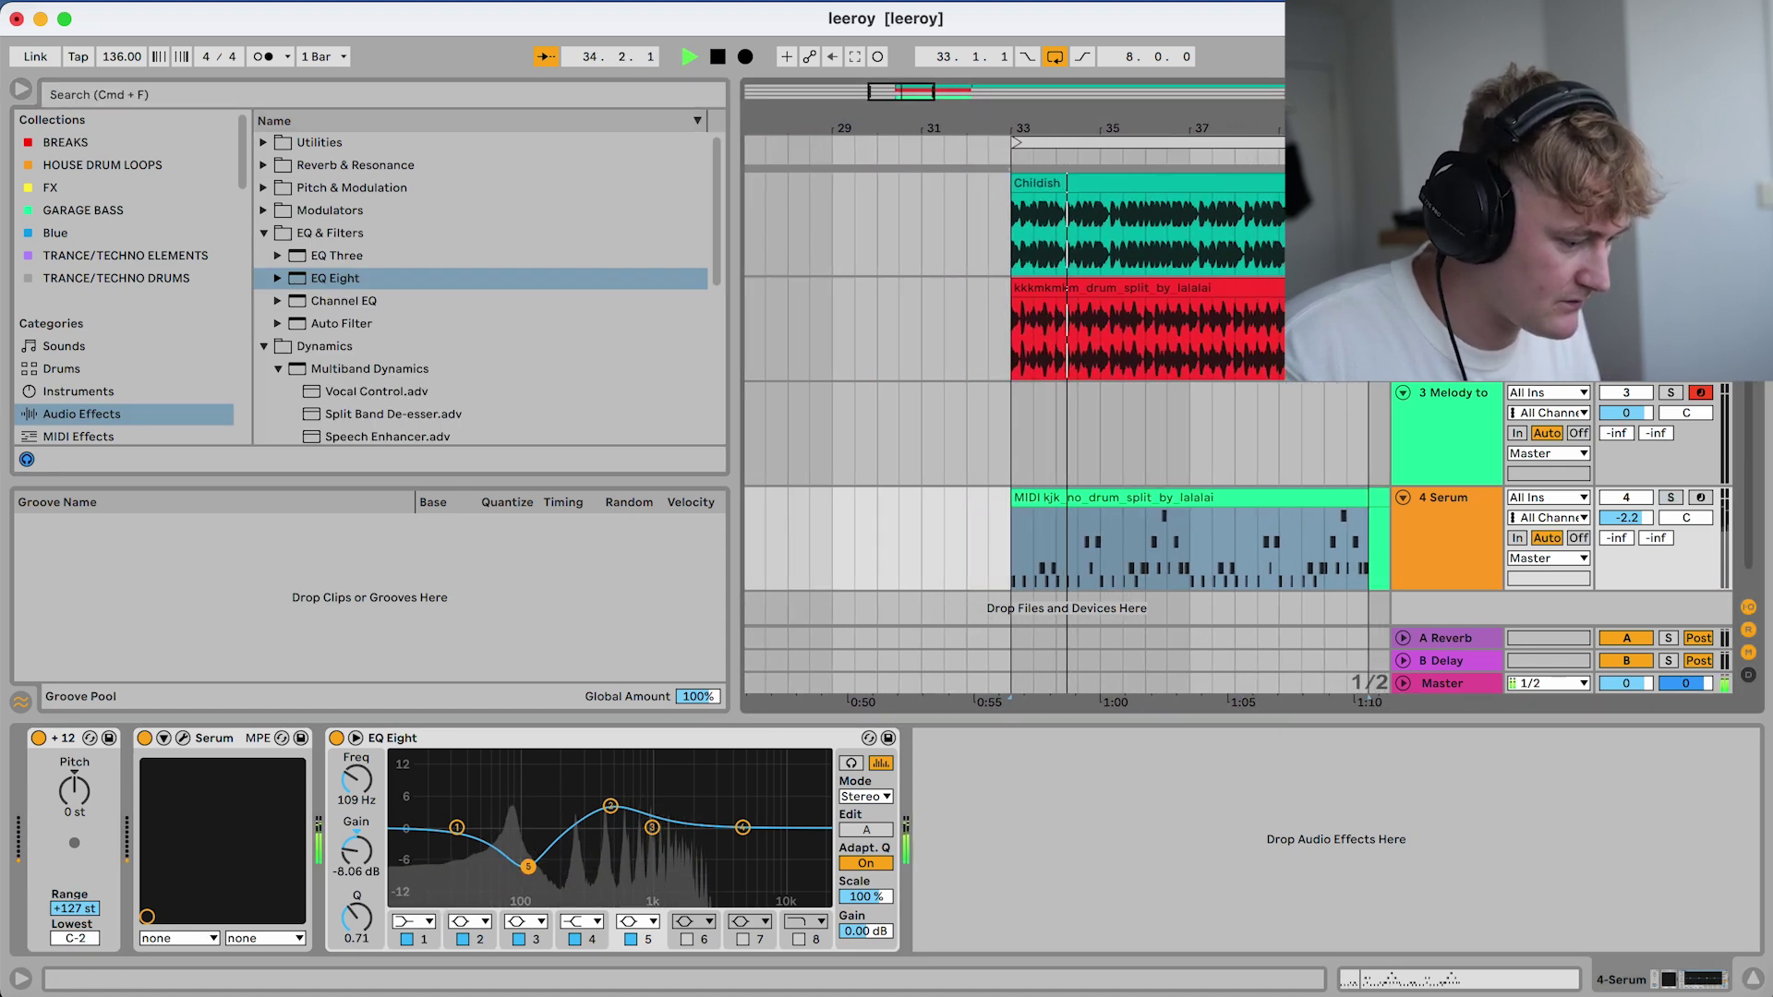
{"action": "key", "text": "space"}
Add Hybrid Reverb after EQ Eight and set its Dry/Wet to 20 %
{"action": "key", "text": "super+f"}
{"action": "type", "text": "rev"}
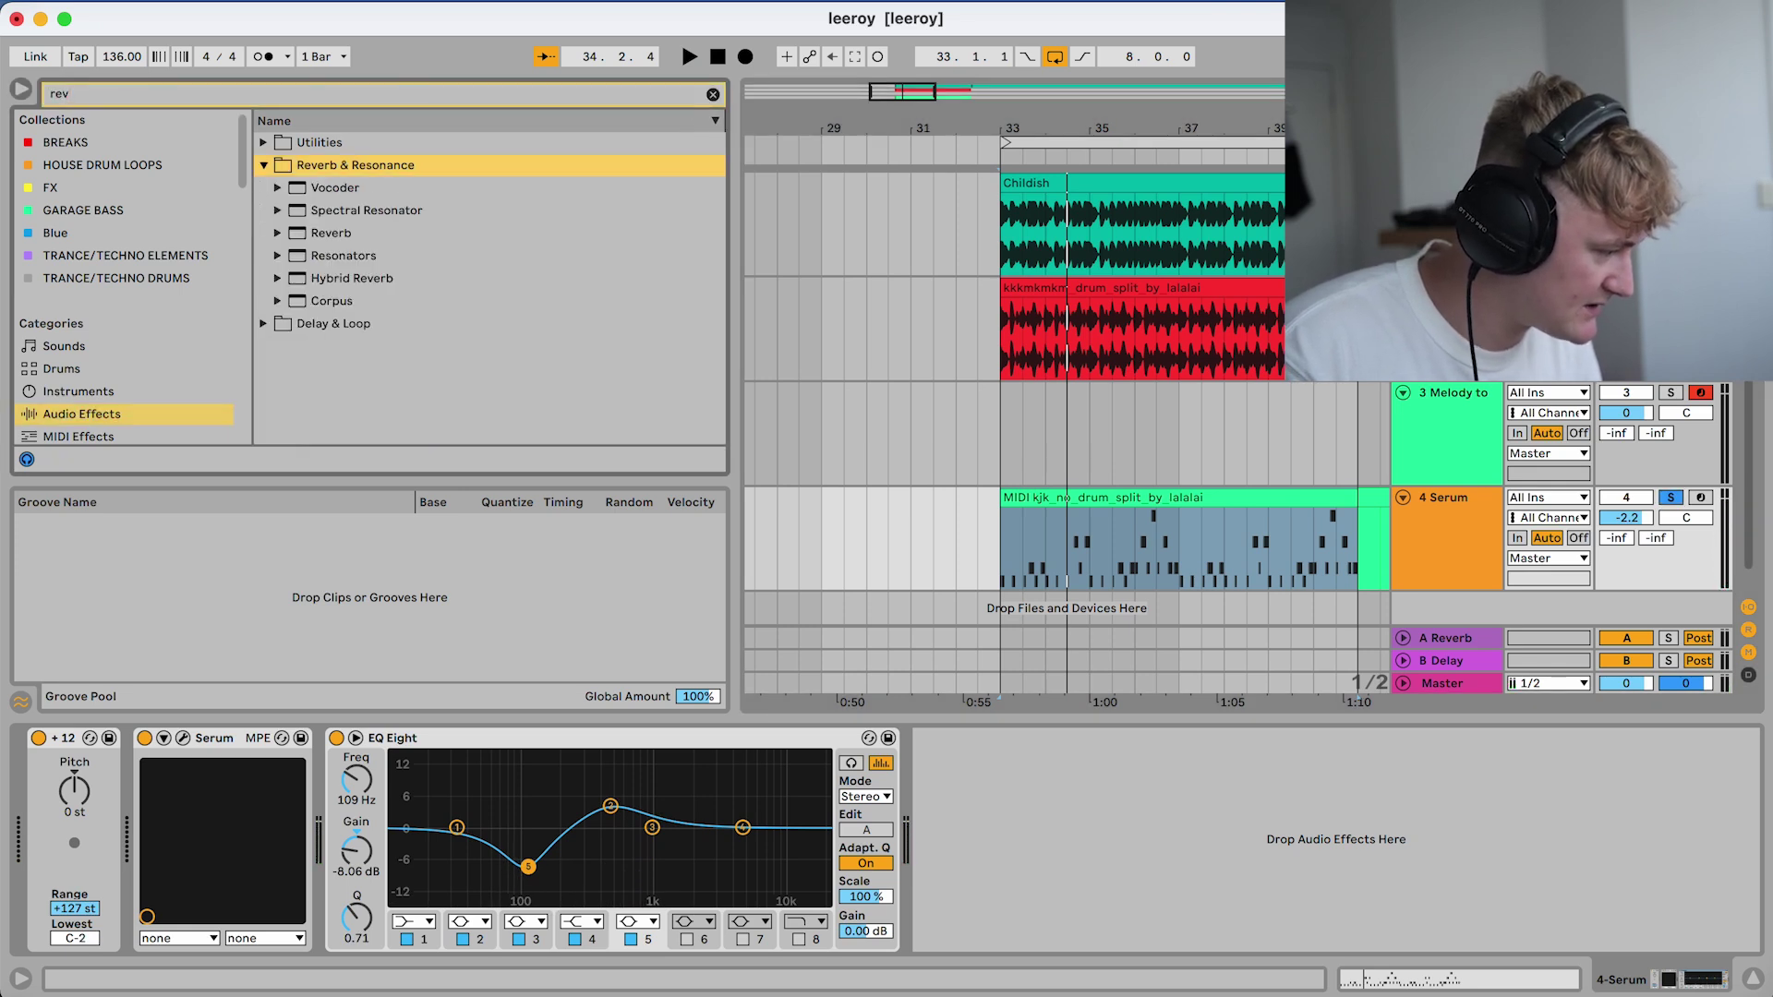
{"action": "left_click", "coordinate": [277, 278]}
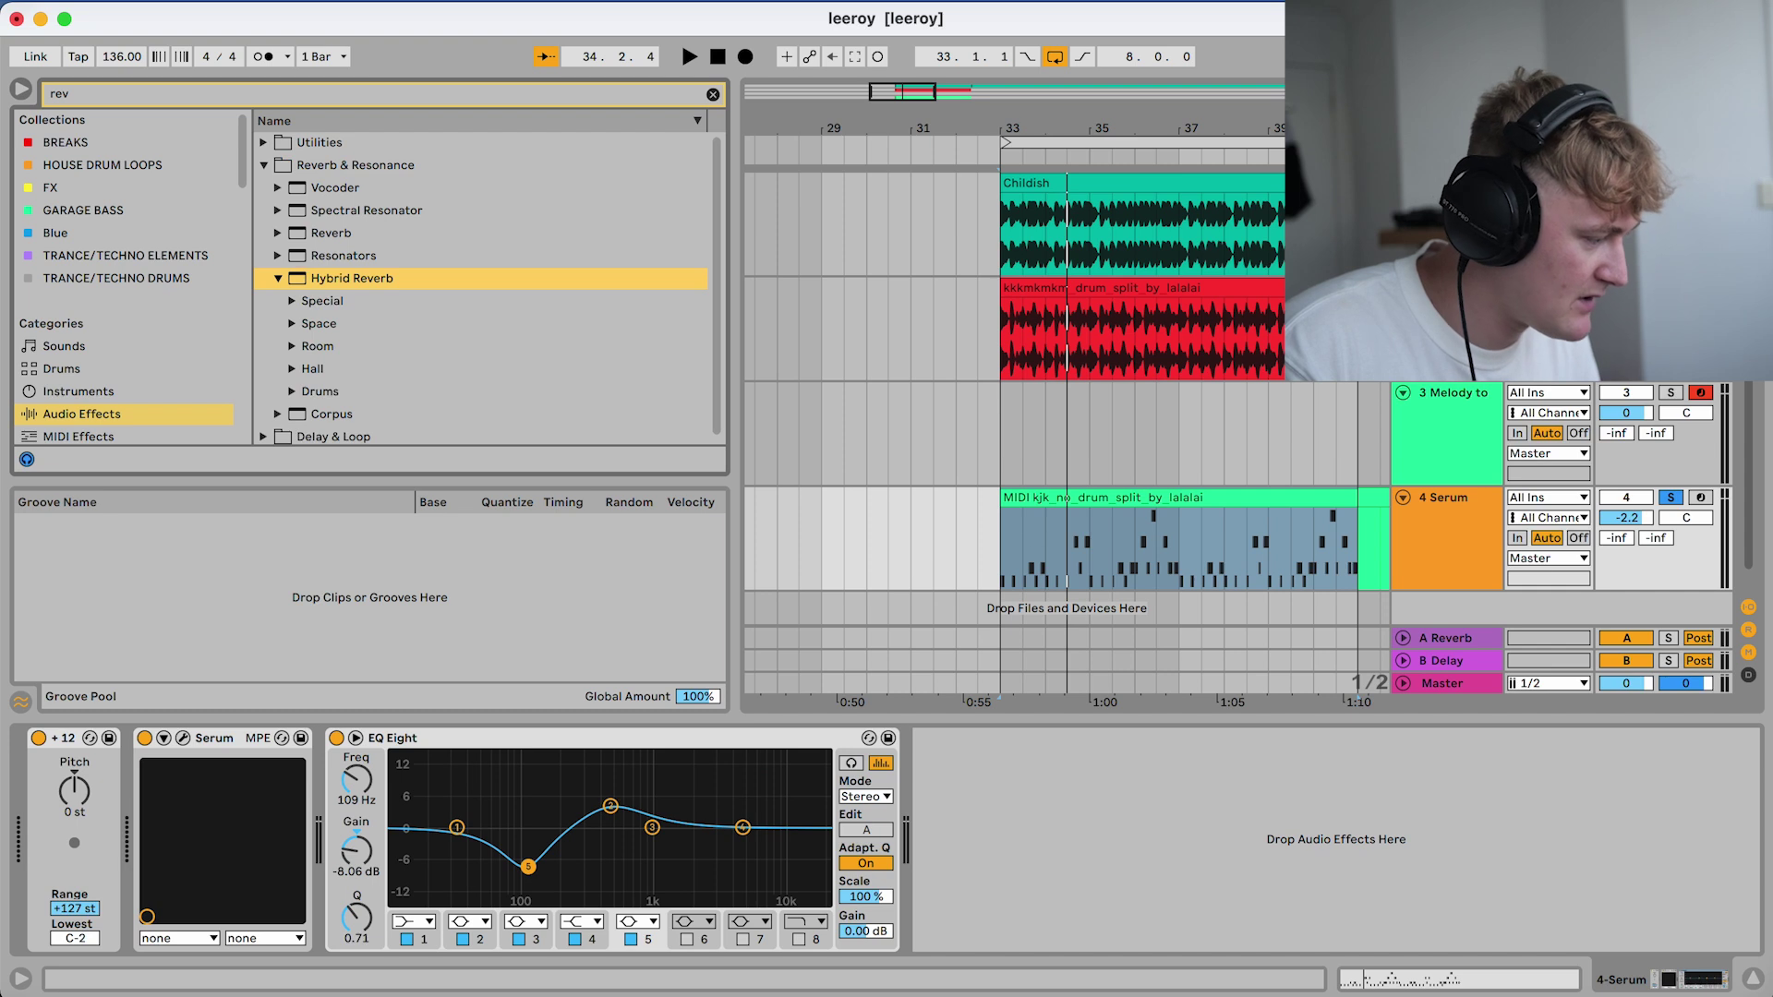
{"action": "left_click", "coordinate": [291, 346]}
{"action": "scroll", "coordinate": [480, 288], "scroll_direction": "down", "scroll_amount": 1}
{"action": "left_click", "coordinate": [352, 243]}
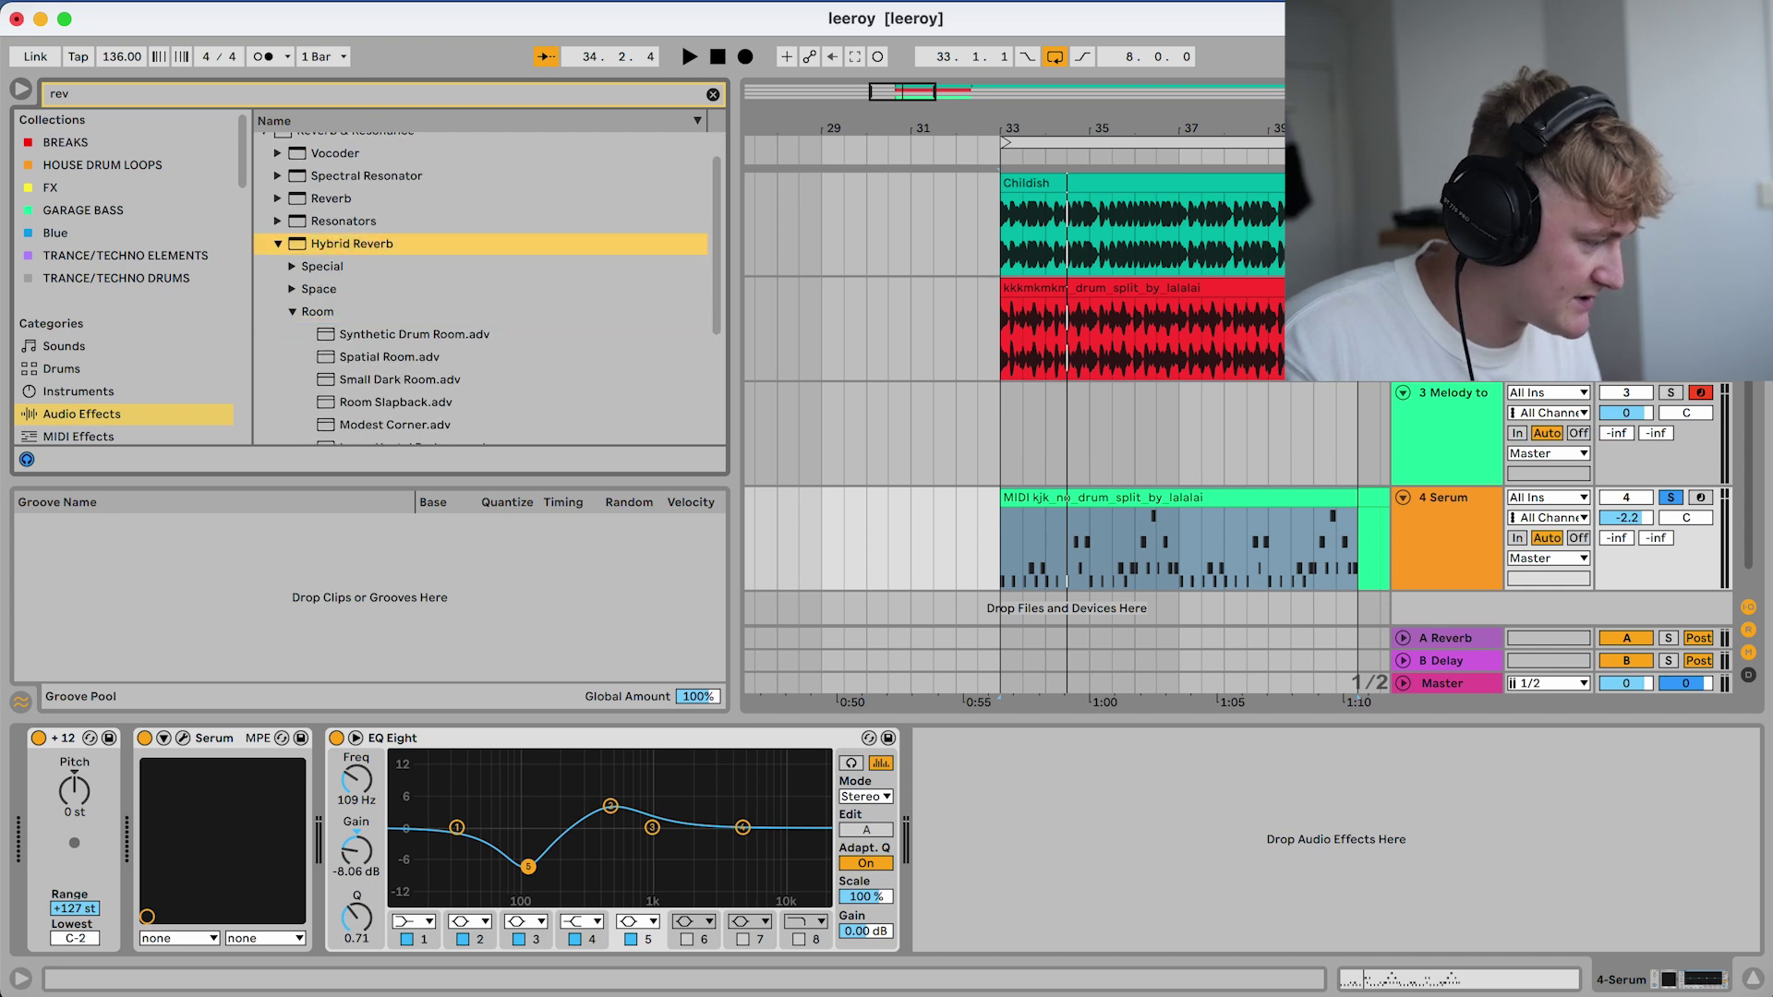
{"action": "key", "text": "Return"}
{"action": "key", "text": "space"}
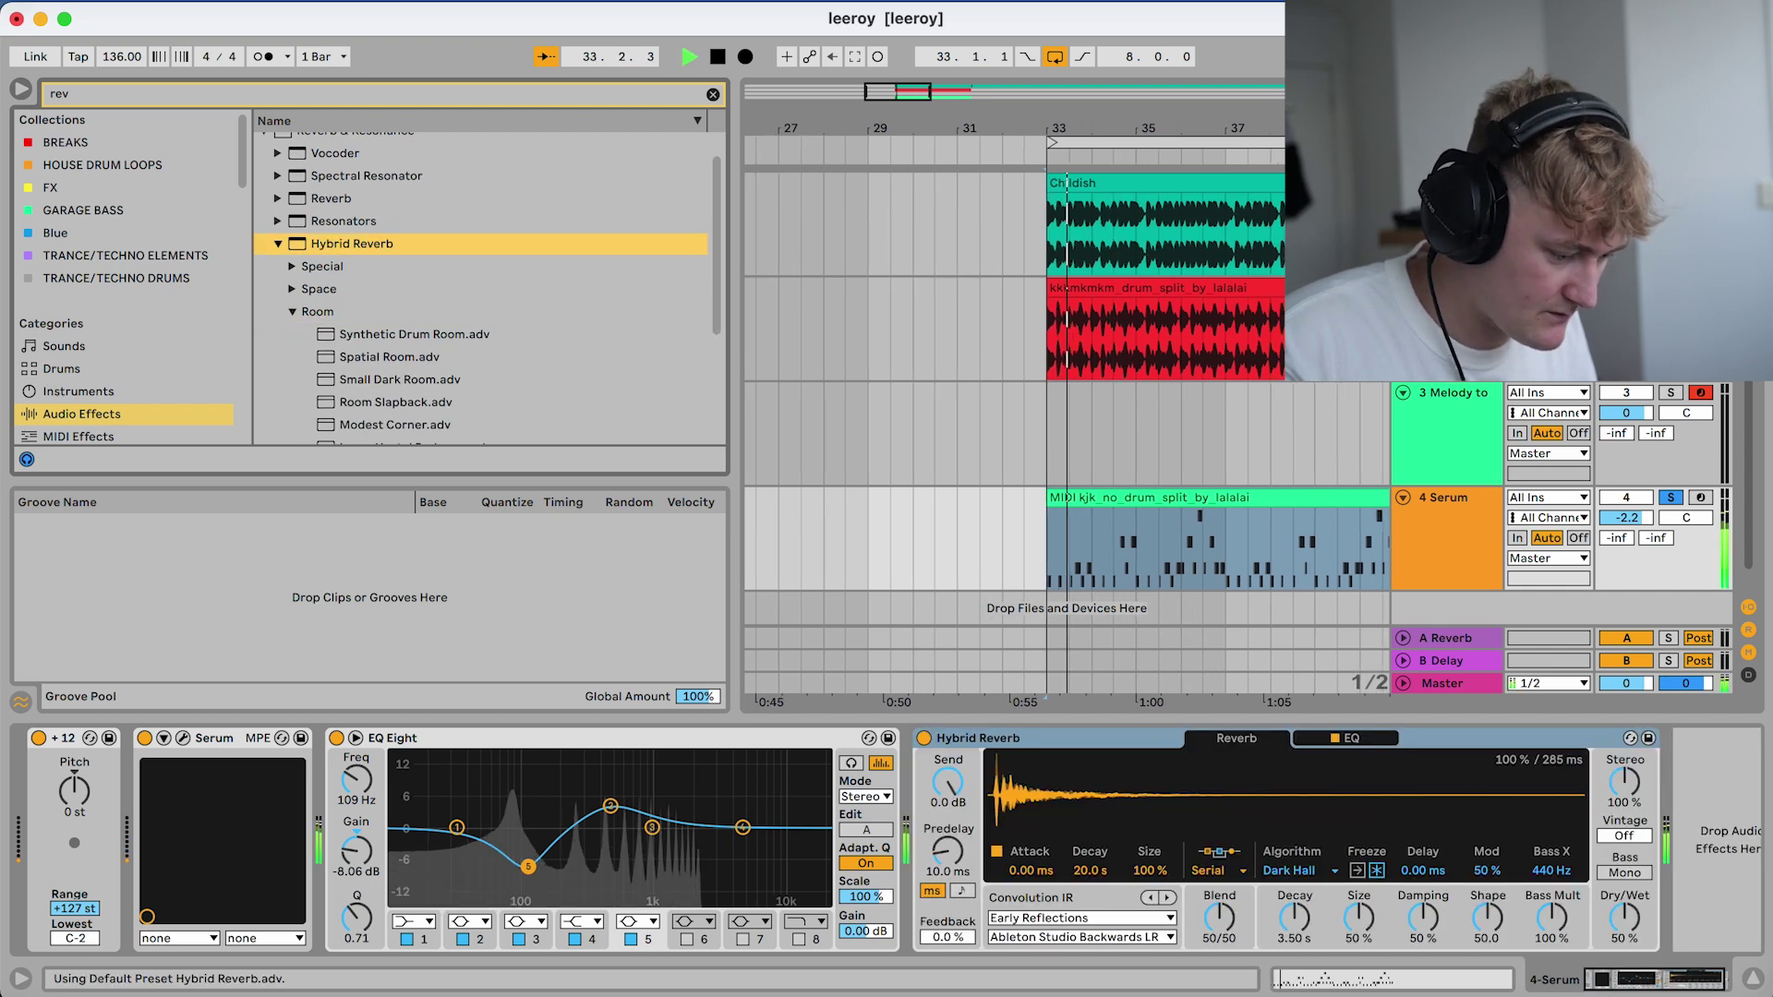
{"action": "mouse_move", "coordinate": [1624, 917]}
{"action": "left_mouse_down"}
{"action": "mouse_move", "coordinate": [1623, 963]}
{"action": "mouse_move", "coordinate": [1623, 911]}
{"action": "left_mouse_up"}
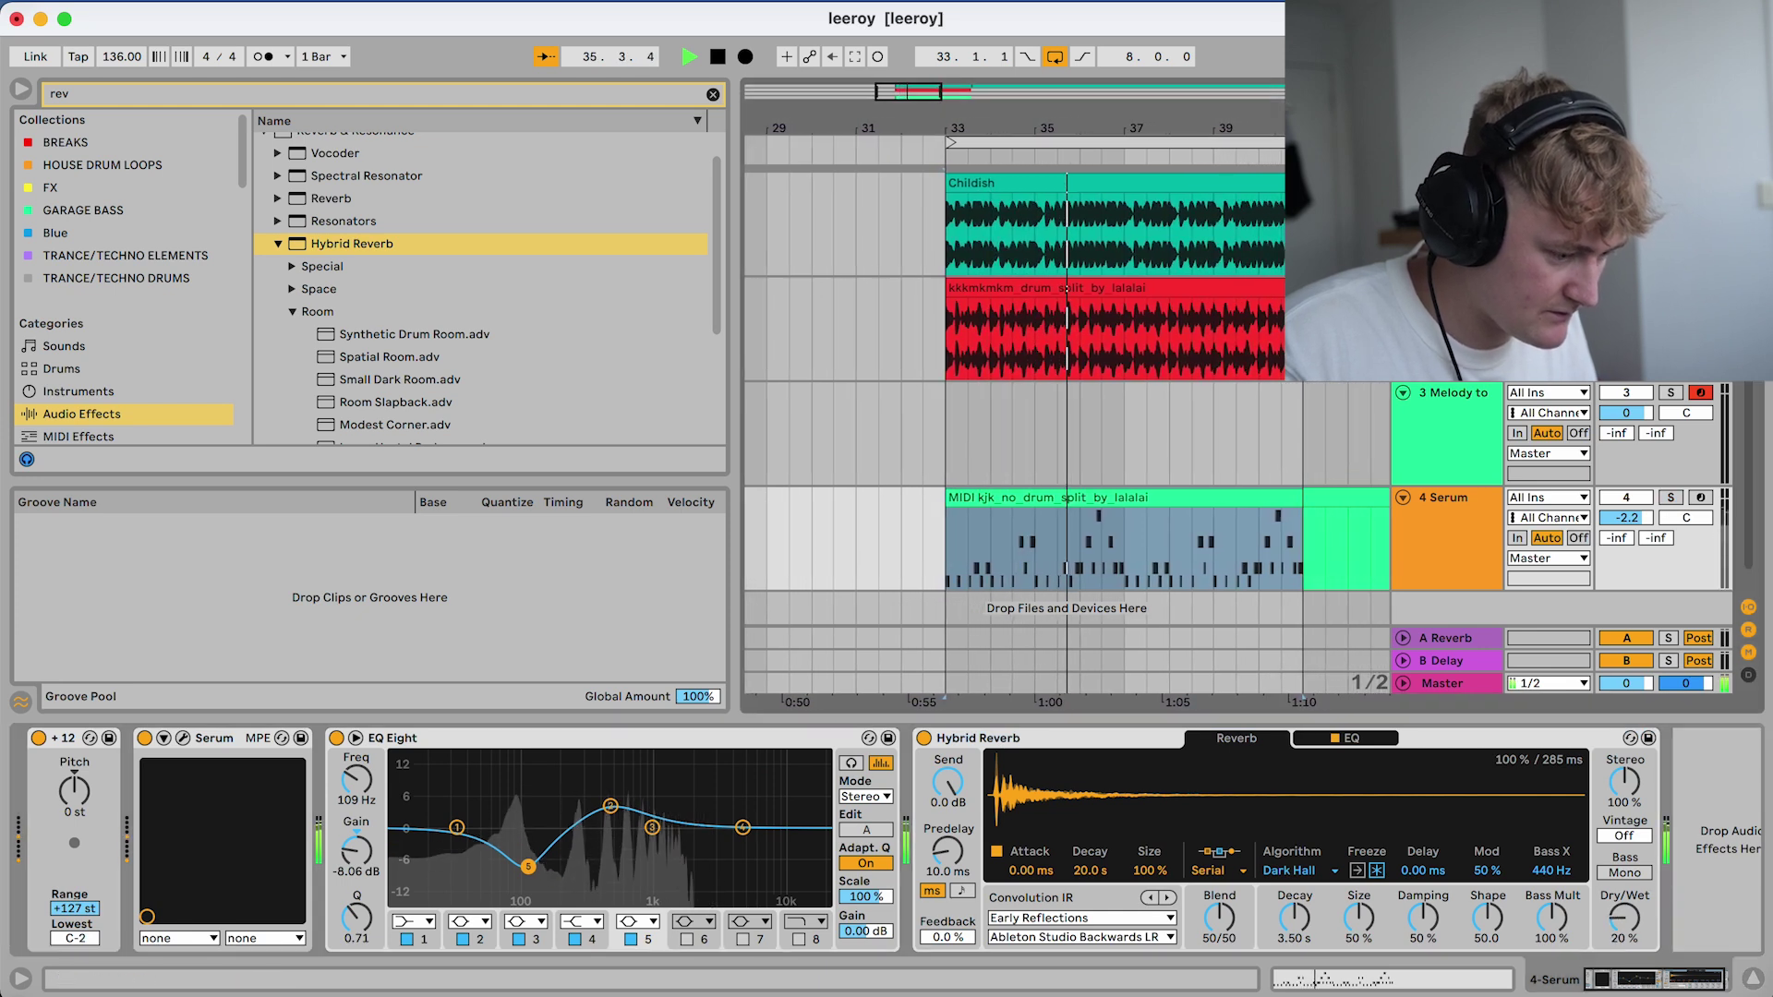
Duplicate EQ Eight ahead of Hybrid Reverb and lower the copy's band 1 low shelf while shifting it to a higher frequency
{"action": "left_click", "coordinate": [392, 738]}
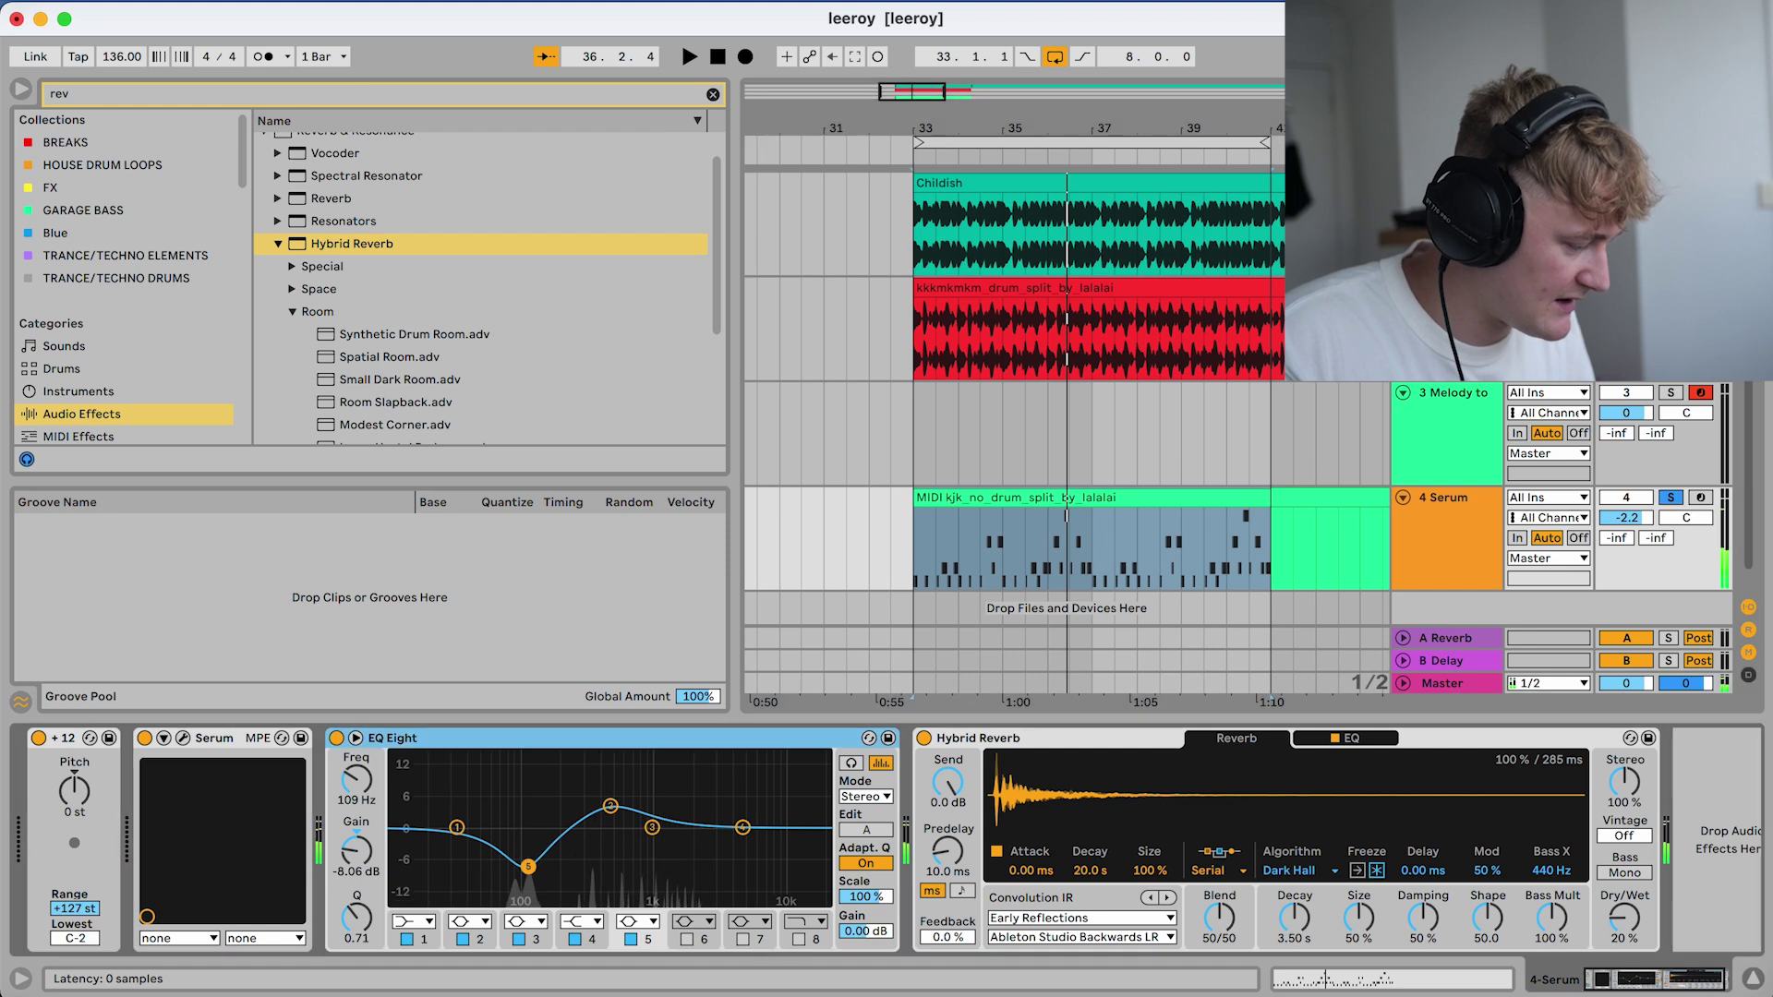
{"action": "key", "text": "super+d"}
{"action": "left_click_drag", "start_coordinate": [1044, 827], "coordinate": [1079, 861]}
In the second EQ Eight, flatten band 2, set band 5 to 107 Hz and -5.33 dB, and band 3 to 1.47 kHz and -0.37 dB
{"action": "key", "text": "space"}
{"action": "left_click_drag", "start_coordinate": [1197, 806], "coordinate": [1197, 824]}
{"action": "left_click_drag", "start_coordinate": [1115, 867], "coordinate": [1115, 854]}
{"action": "left_click", "coordinate": [1668, 497]}
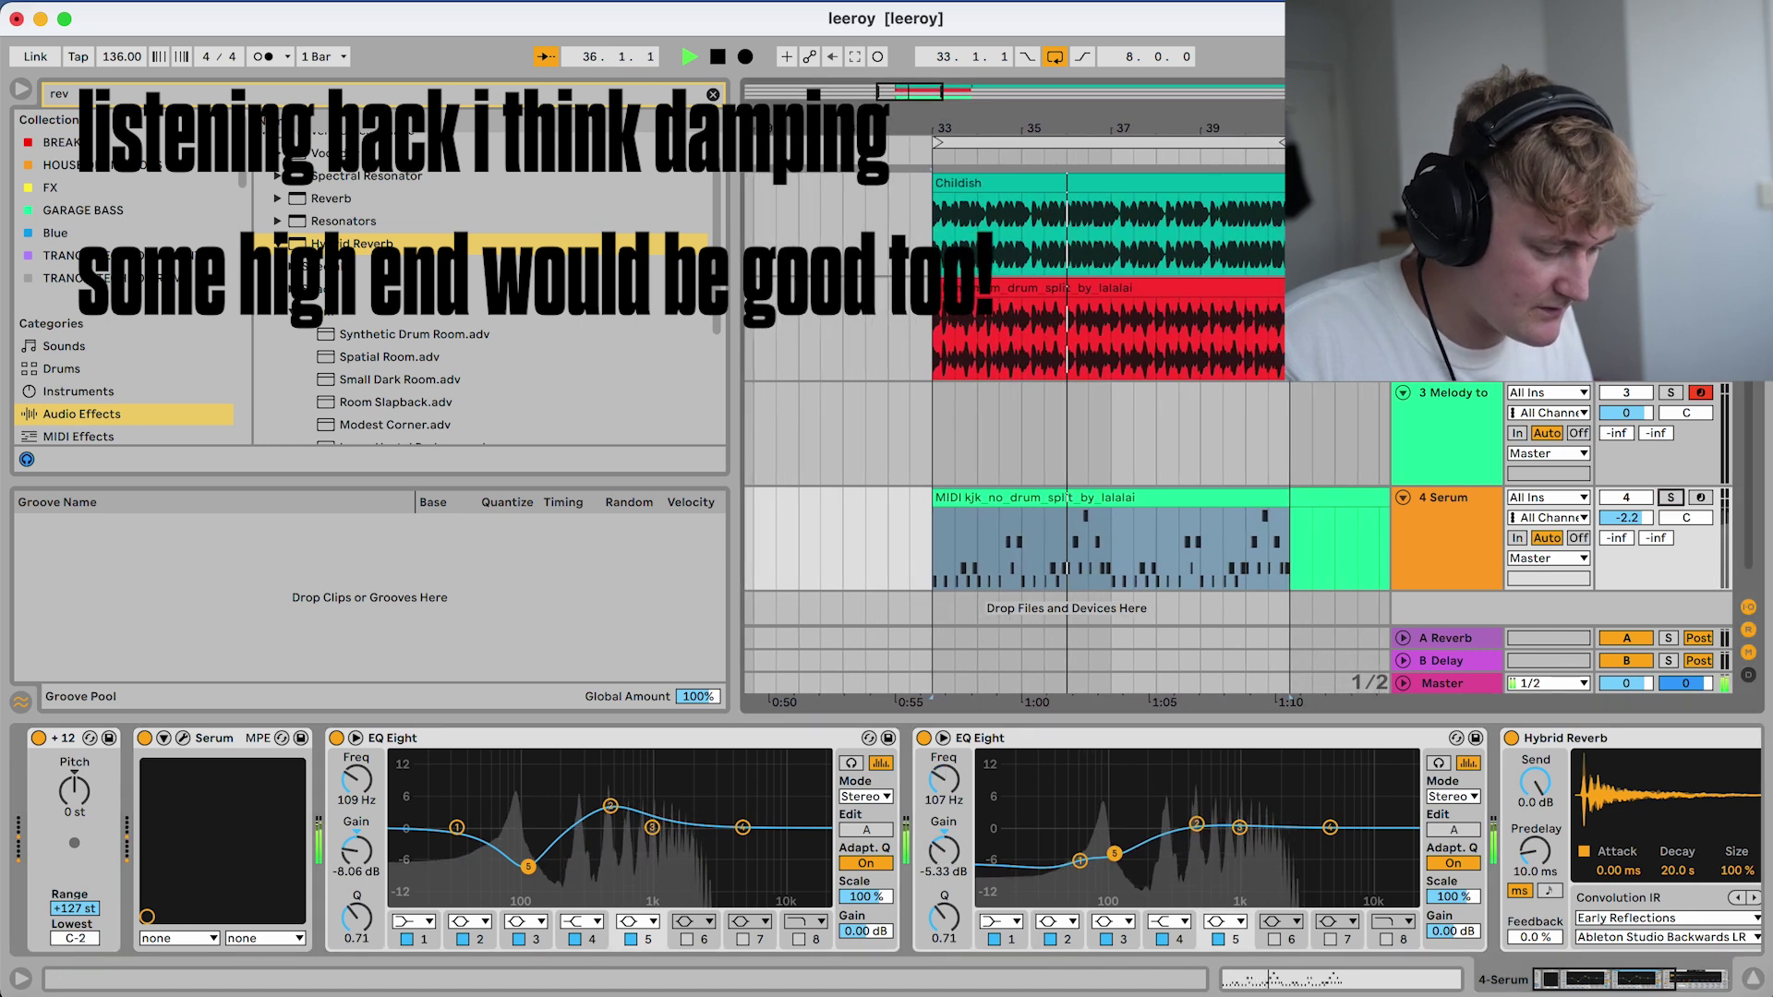
{"action": "mouse_move", "coordinate": [1239, 827]}
{"action": "left_mouse_down"}
{"action": "mouse_move", "coordinate": [1321, 795]}
{"action": "mouse_move", "coordinate": [1281, 795]}
{"action": "mouse_move", "coordinate": [1261, 829]}
{"action": "left_mouse_up"}
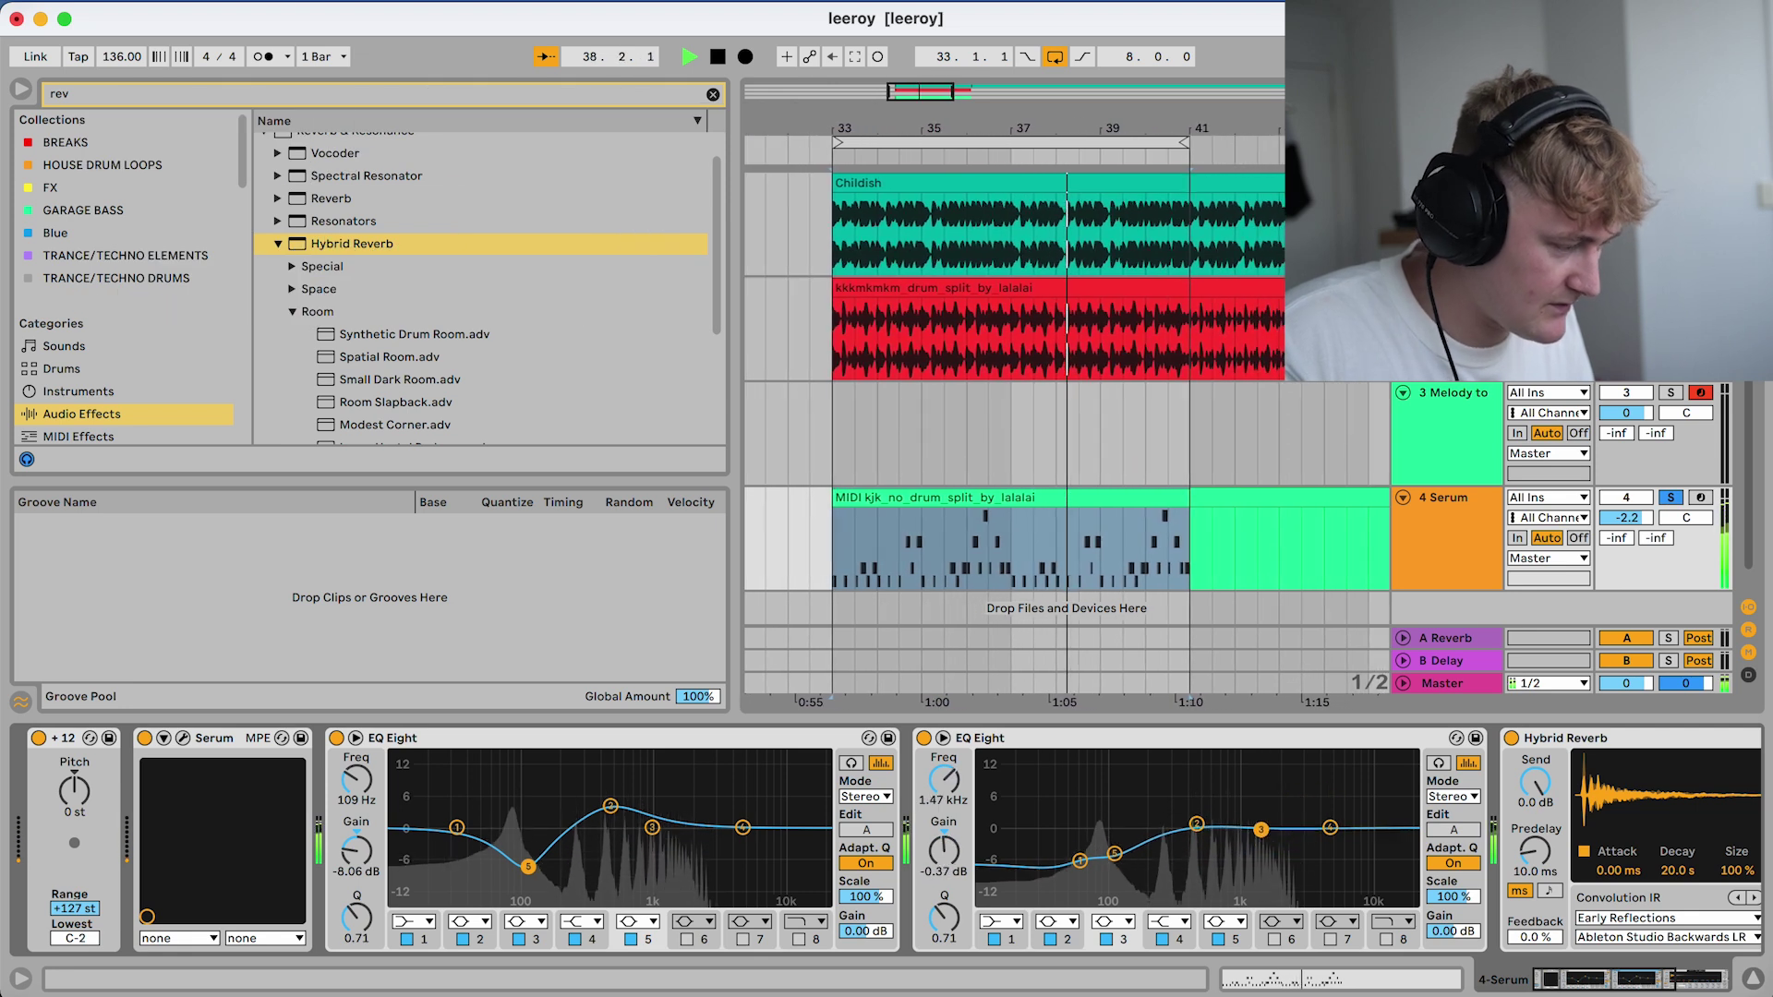
{"action": "key", "text": "space"}
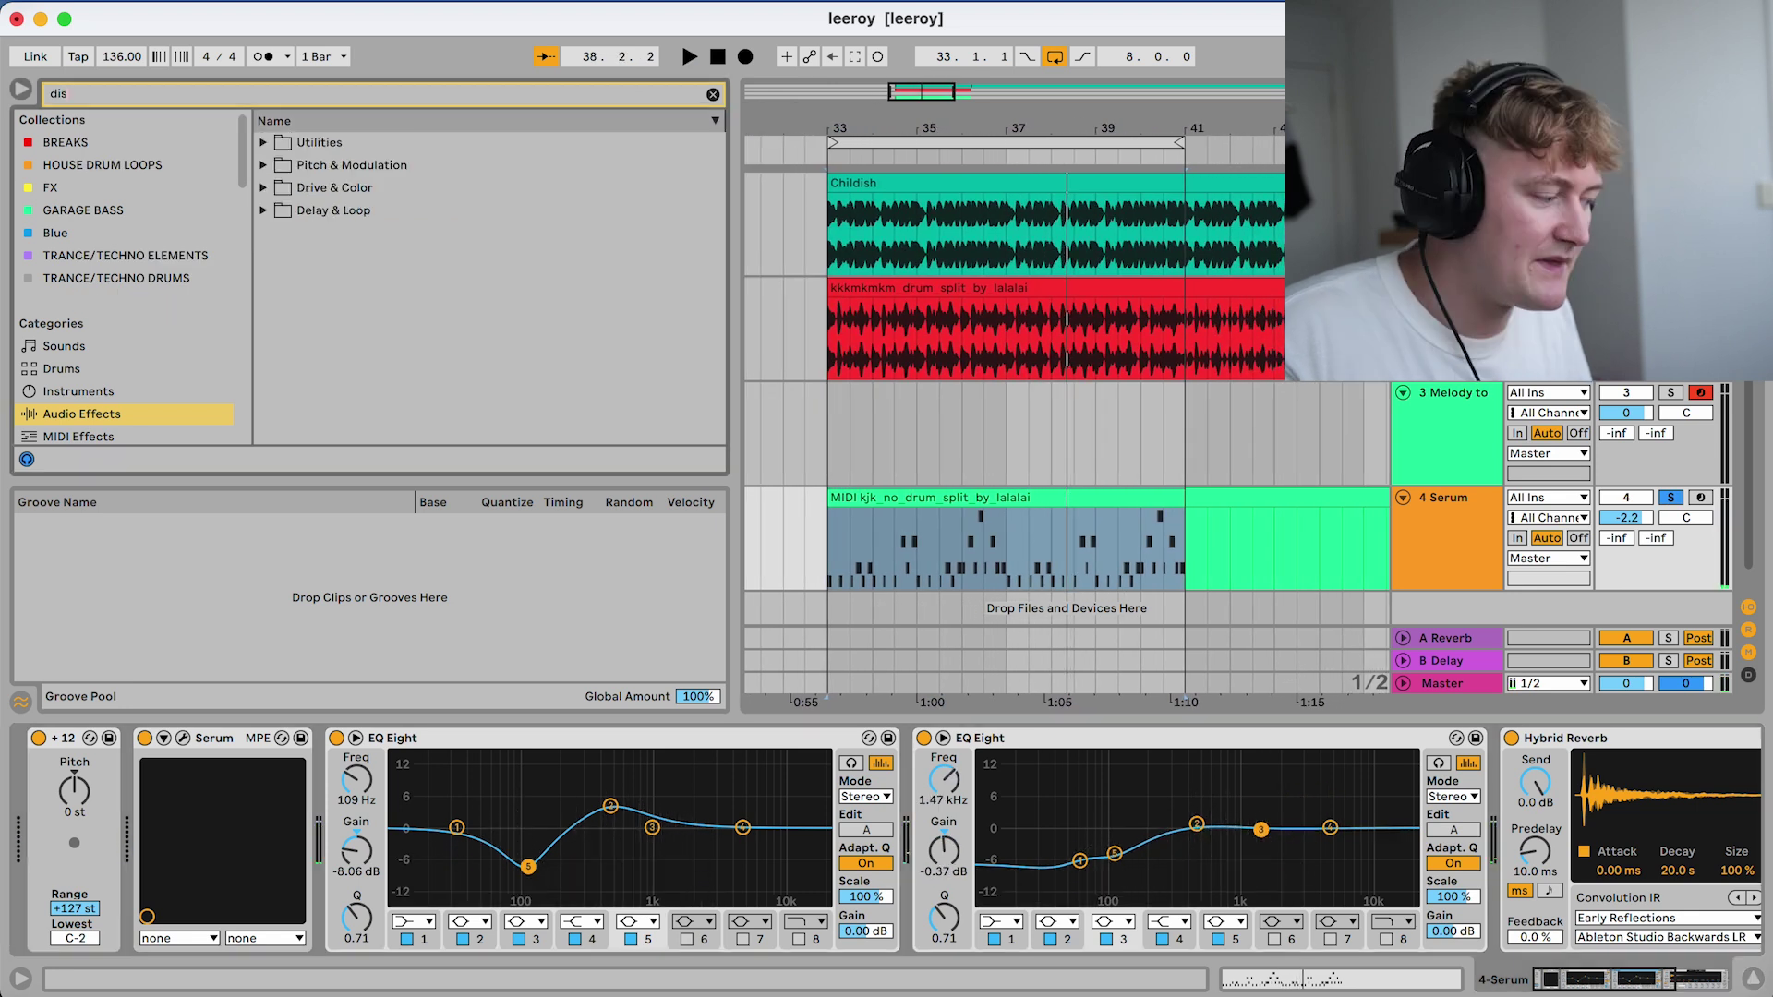
Add Overdrive from the Drive & Color effects to the Serum track
{"action": "left_click", "coordinate": [263, 187]}
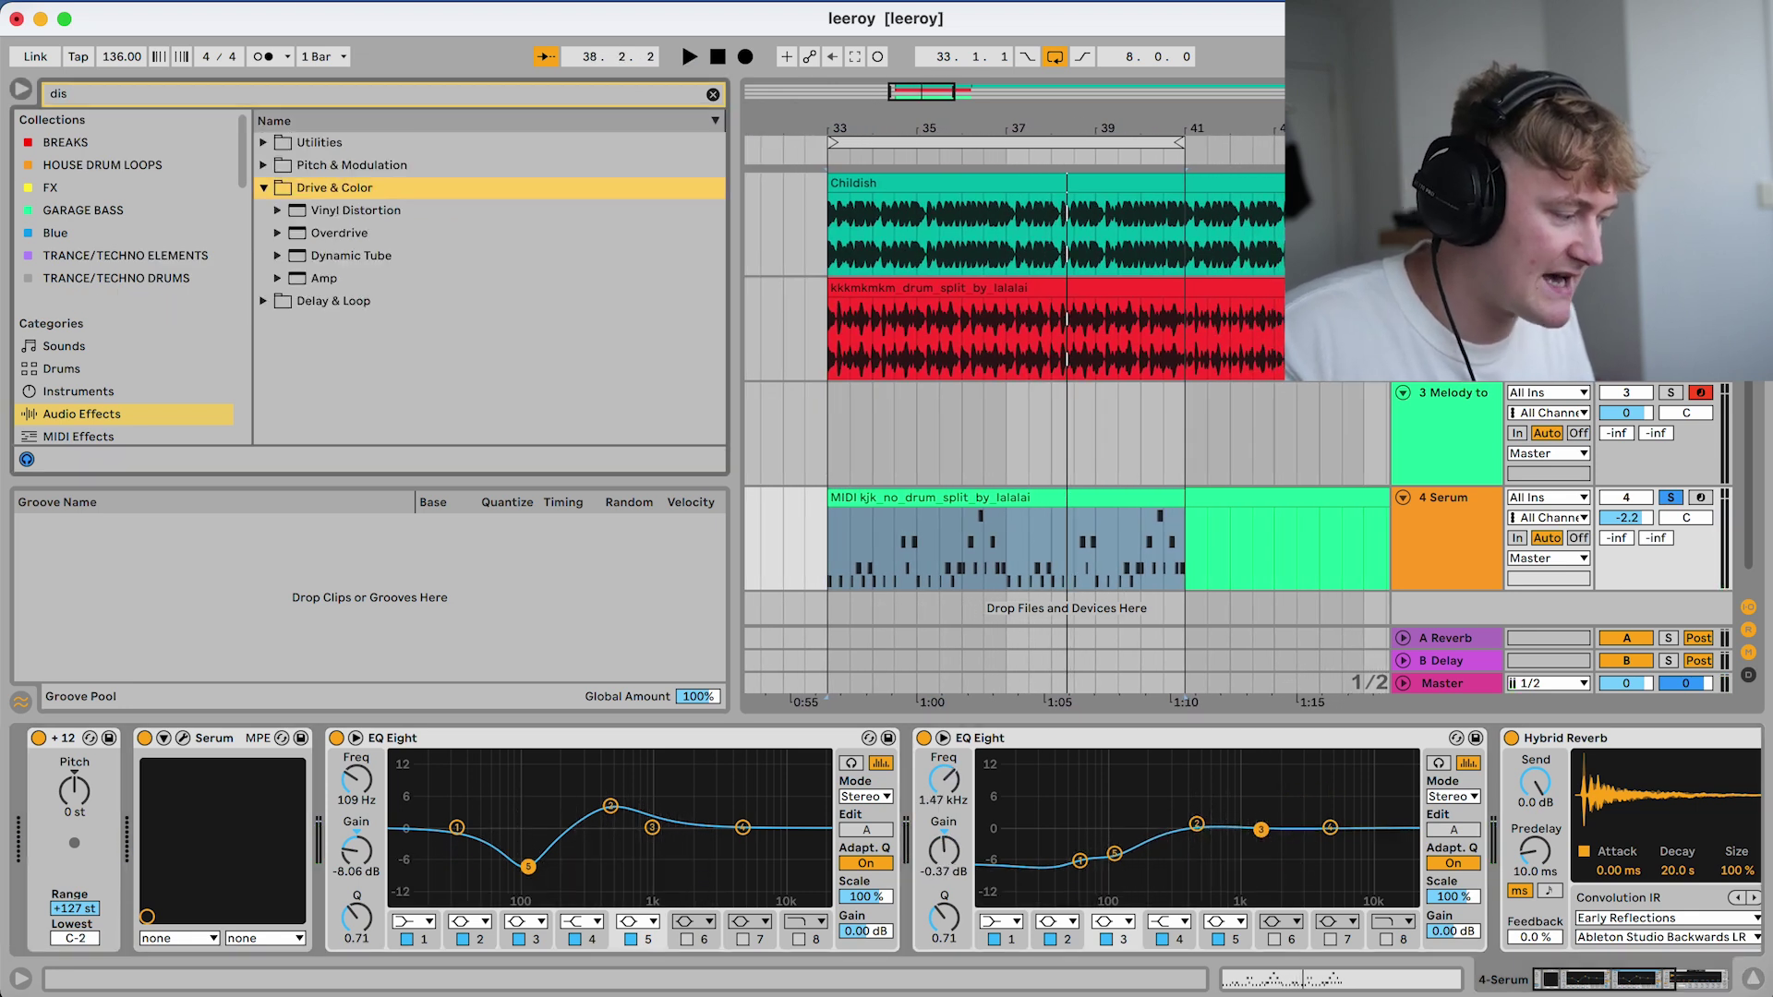
{"action": "key", "text": "Down"}
{"action": "key", "text": "Down"}
{"action": "key", "text": "Return"}
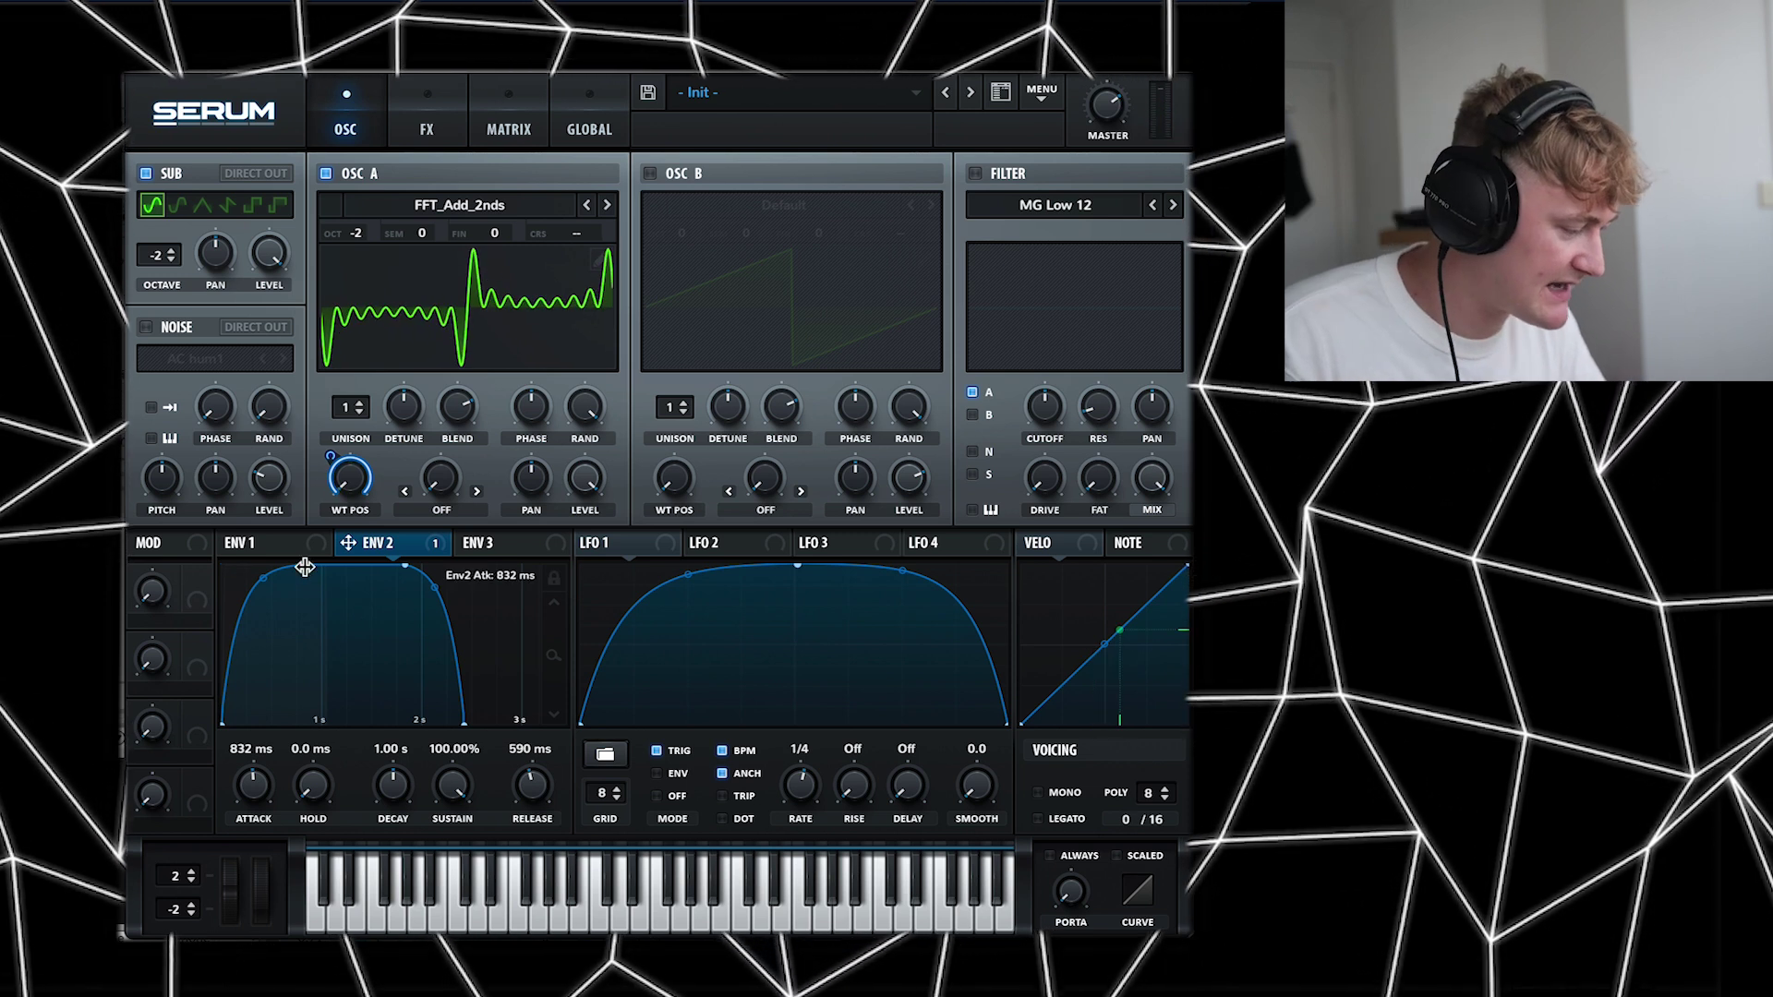
Shorten Env 2's attack to 818 ms in Serum and steepen the start of its attack curve
{"action": "mouse_move", "coordinate": [304, 567]}
{"action": "left_mouse_down"}
{"action": "mouse_move", "coordinate": [322, 565]}
{"action": "mouse_move", "coordinate": [304, 566]}
{"action": "left_mouse_up"}
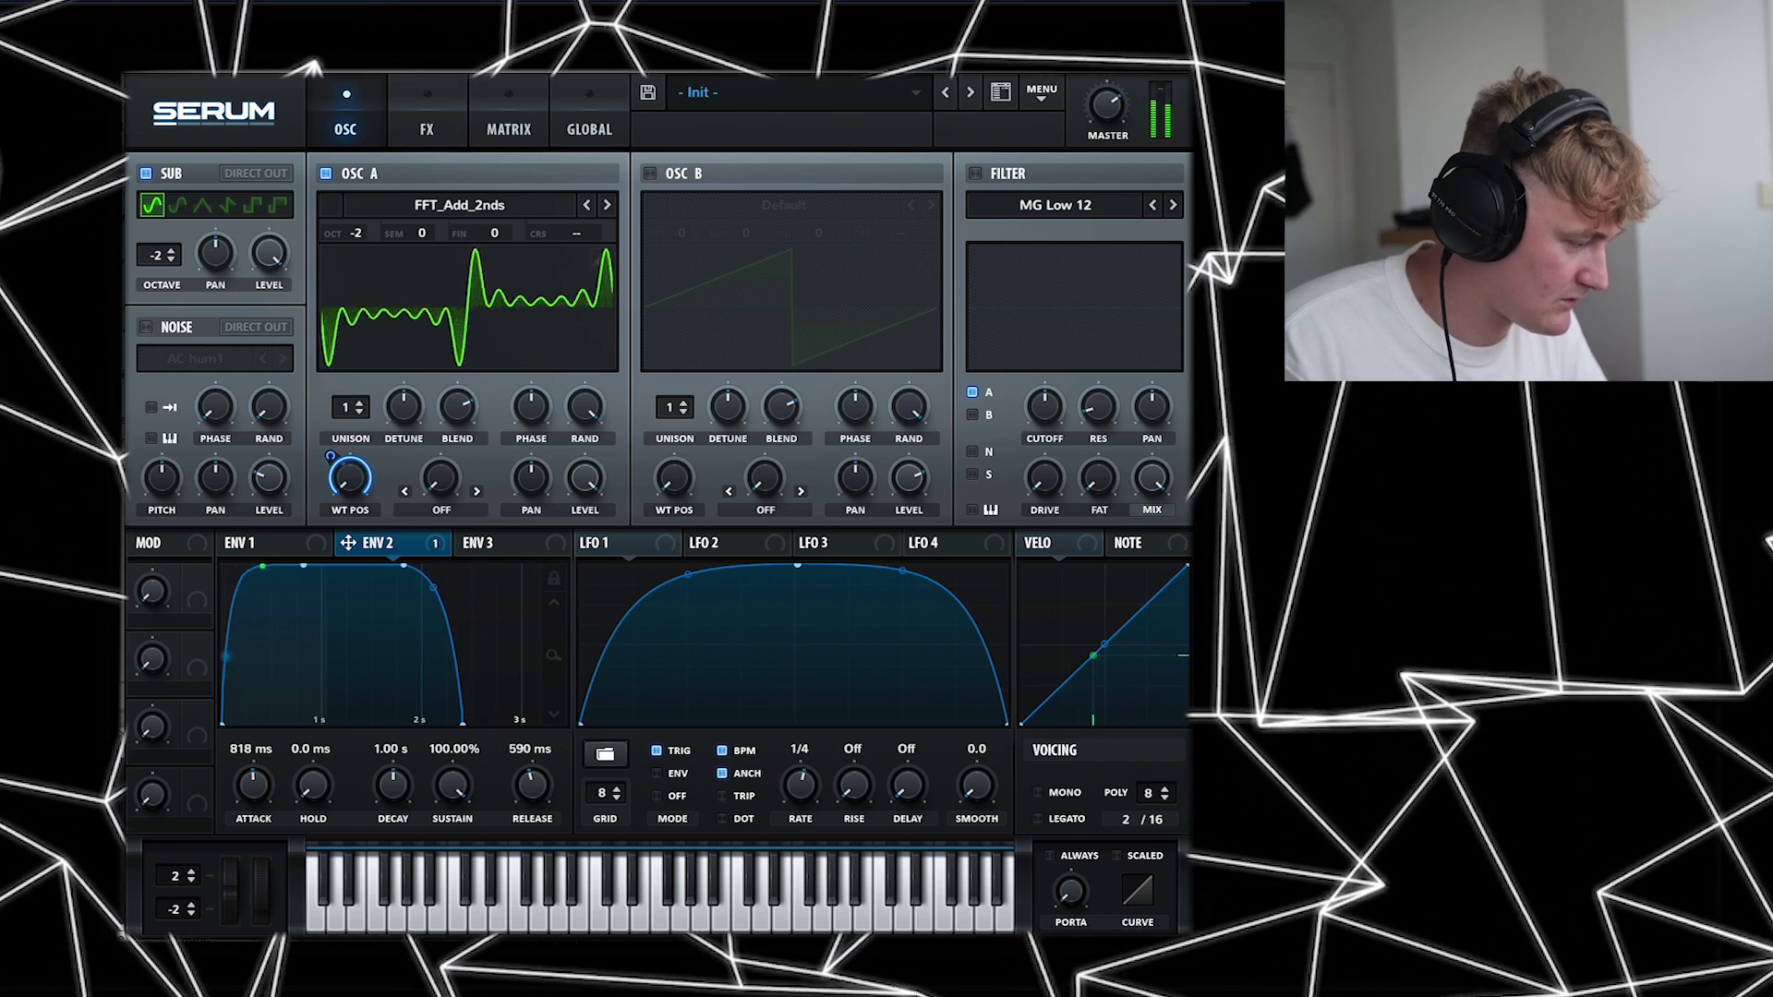